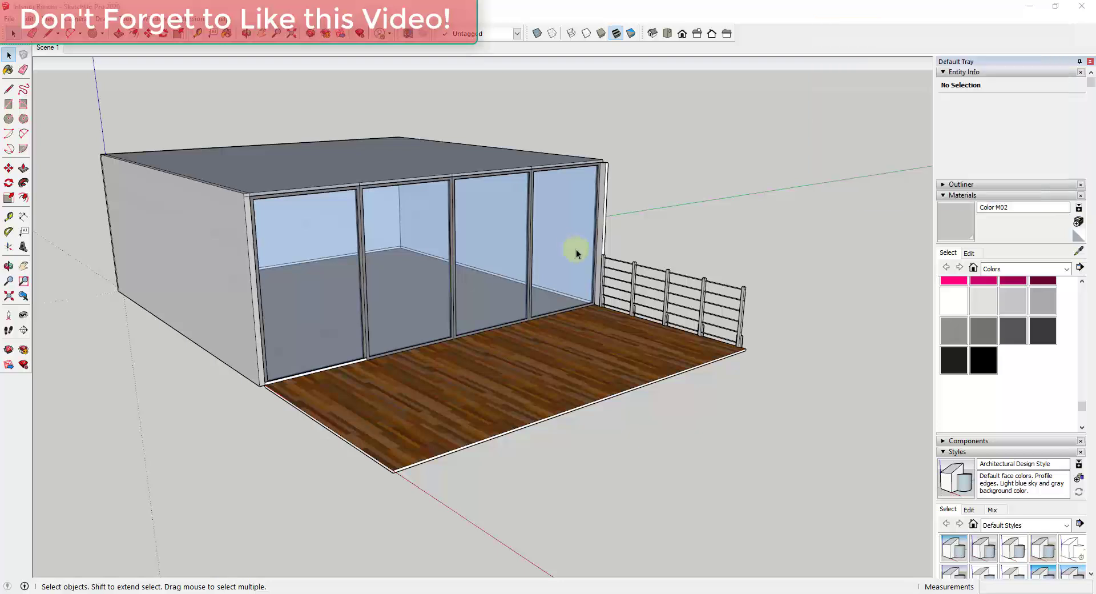
- Switch to Scene 1 and look around the room interior towards the plain wall and the glass front
click(232, 244)
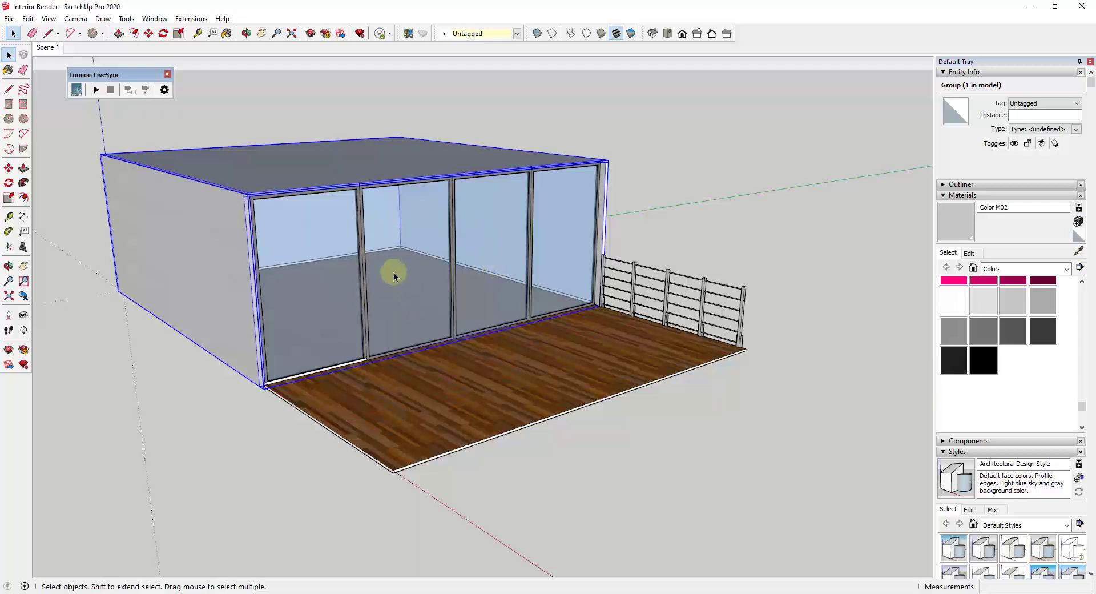
click(52, 50)
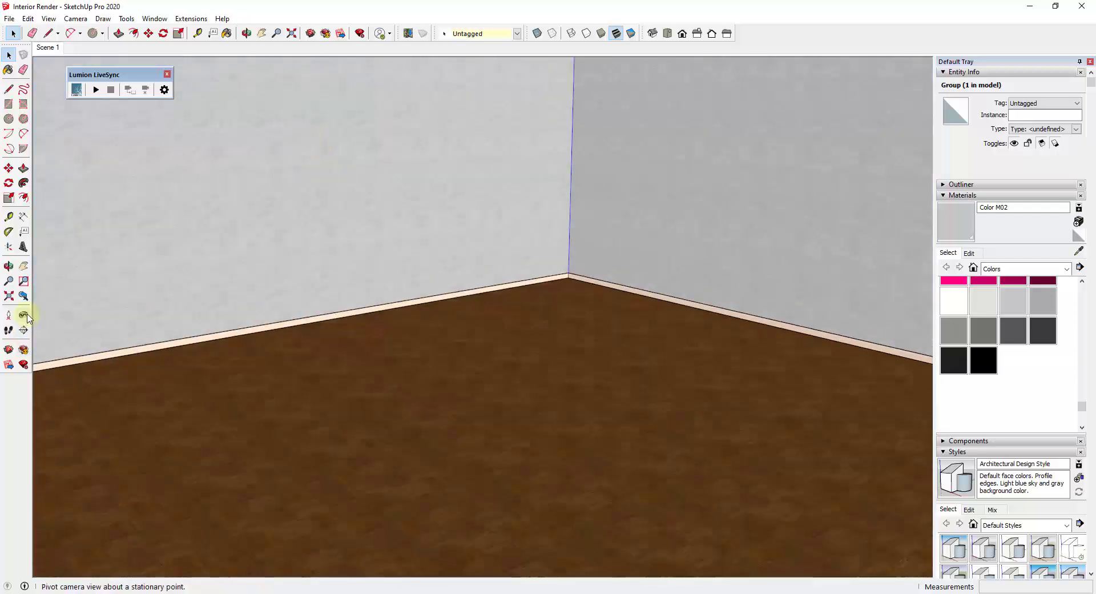
click(24, 315)
drag(281, 374, 722, 304)
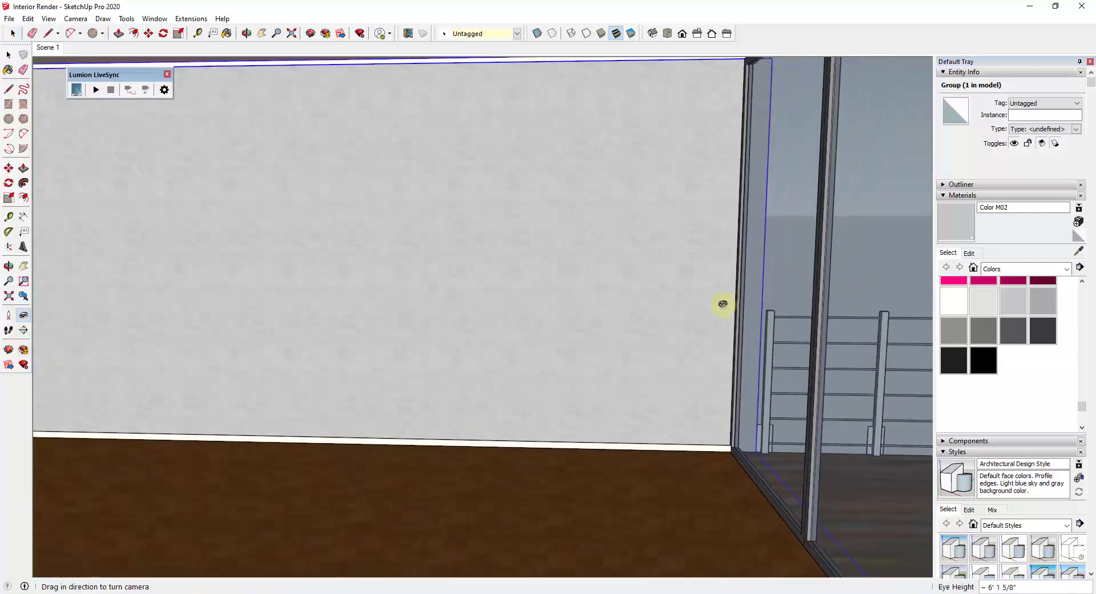
middle_drag(693, 327, 717, 321)
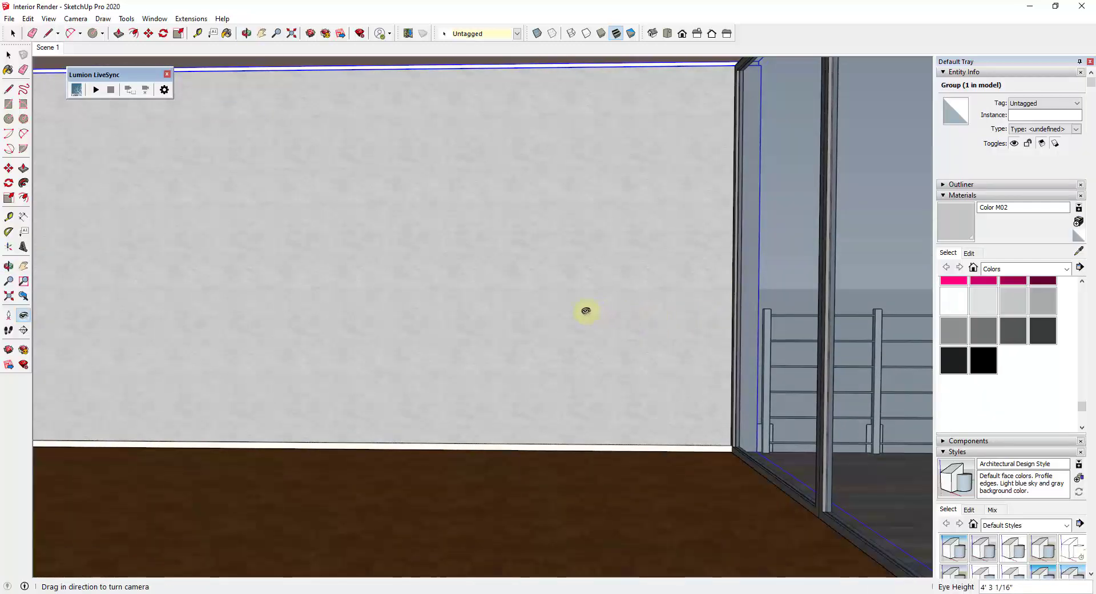
drag(585, 311, 578, 309)
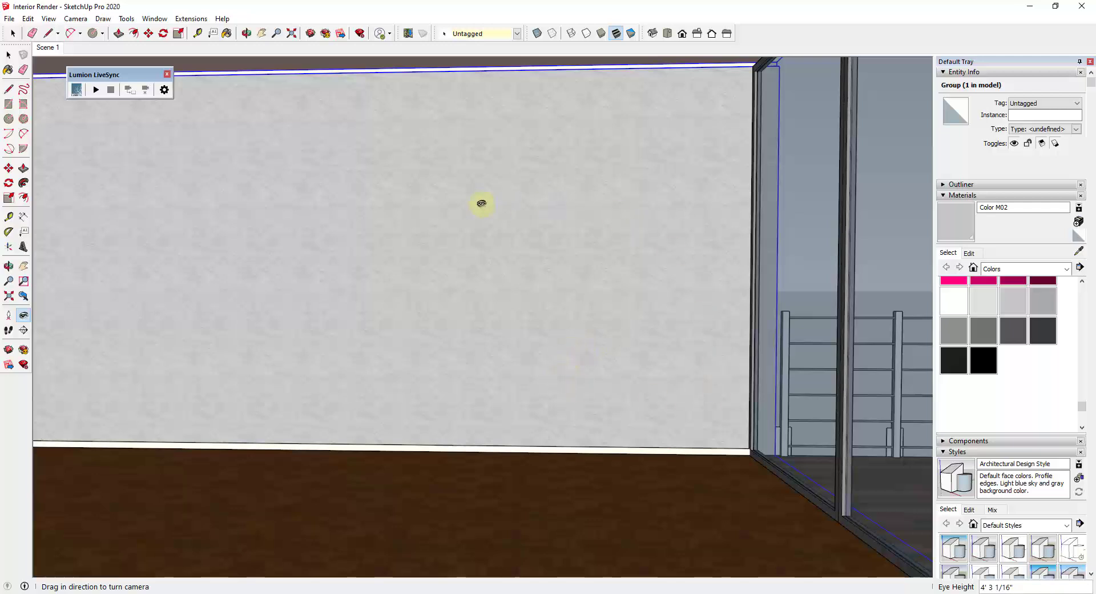
drag(616, 308, 612, 313)
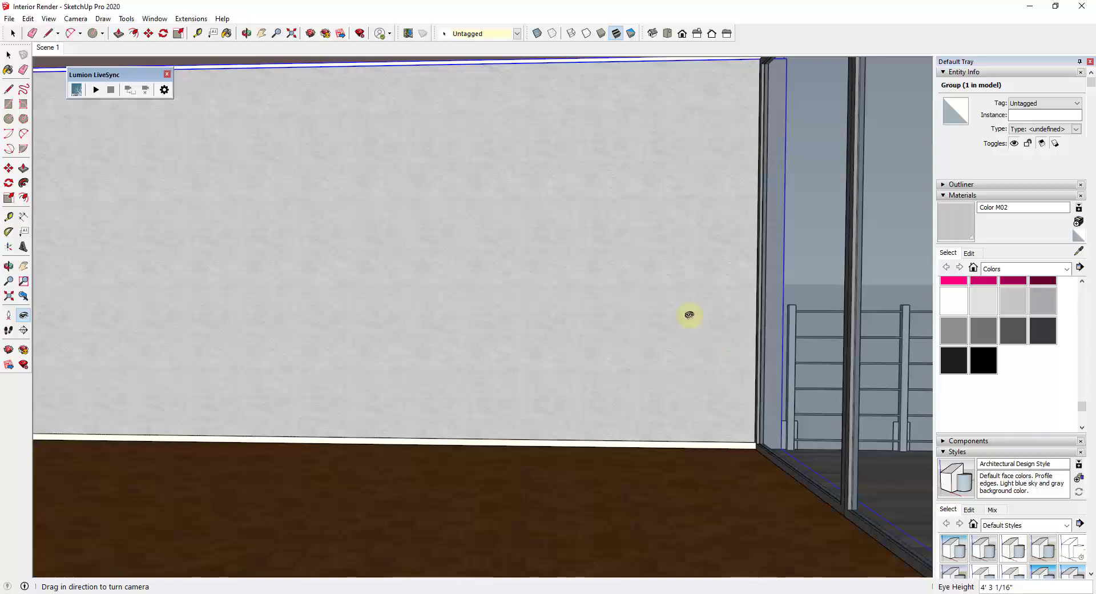
drag(684, 311, 724, 474)
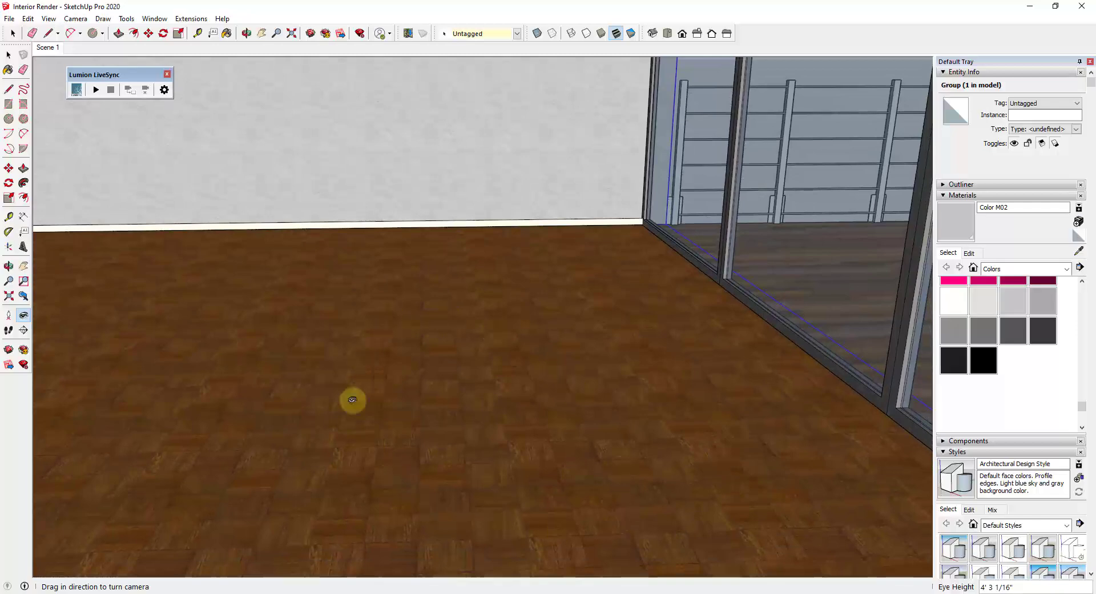
- Inspect the parquet floor, the wall and the baseboard up close to review their geometry and materials
key(space)
click(502, 485)
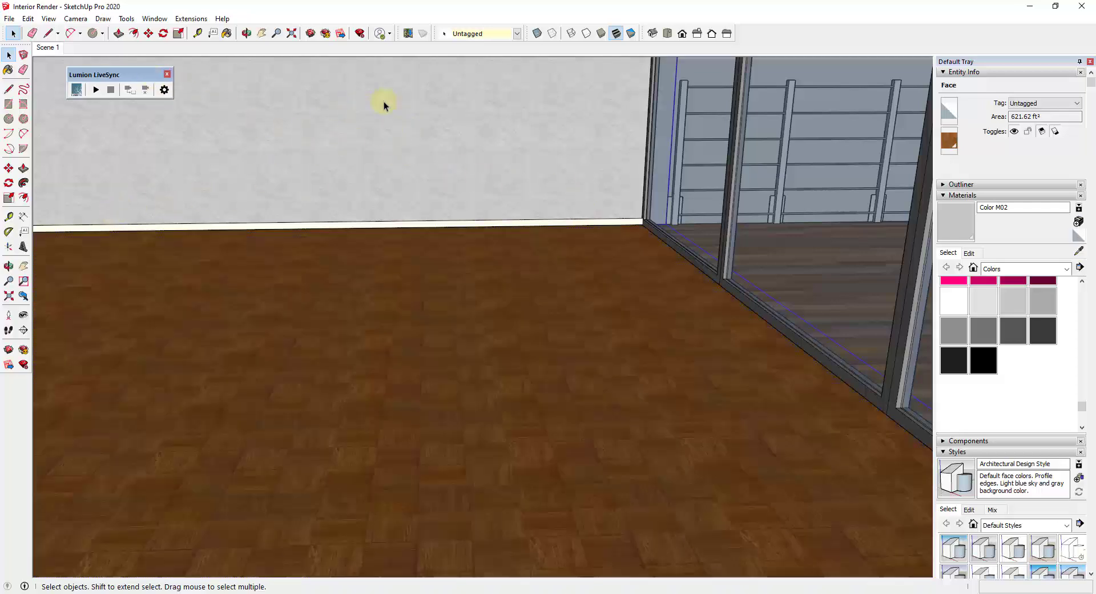
click(462, 122)
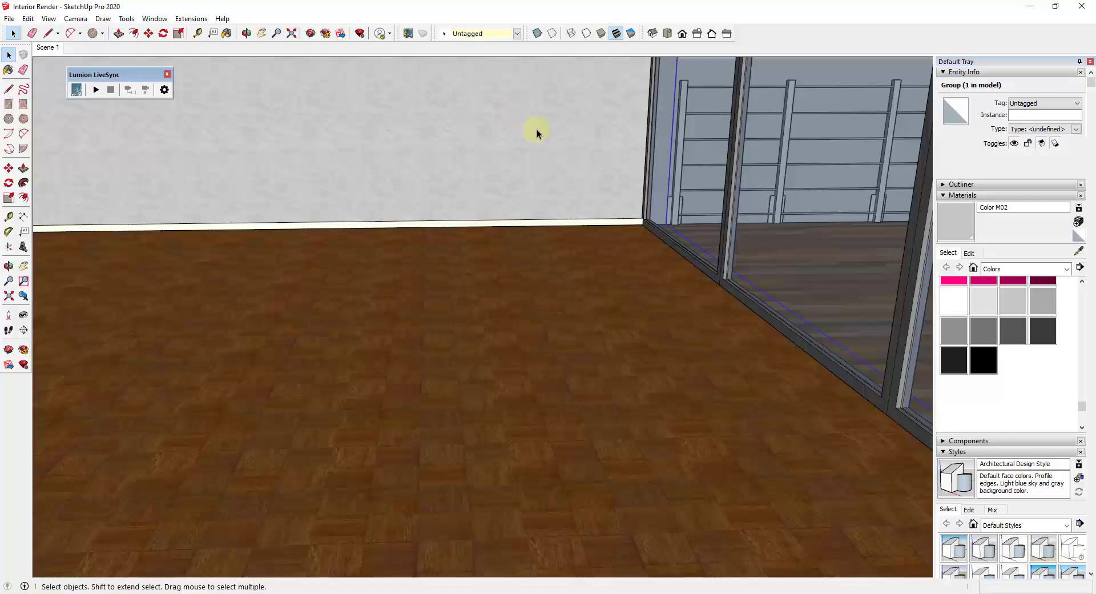
click(495, 225)
click(495, 224)
scroll(502, 222, up, 5)
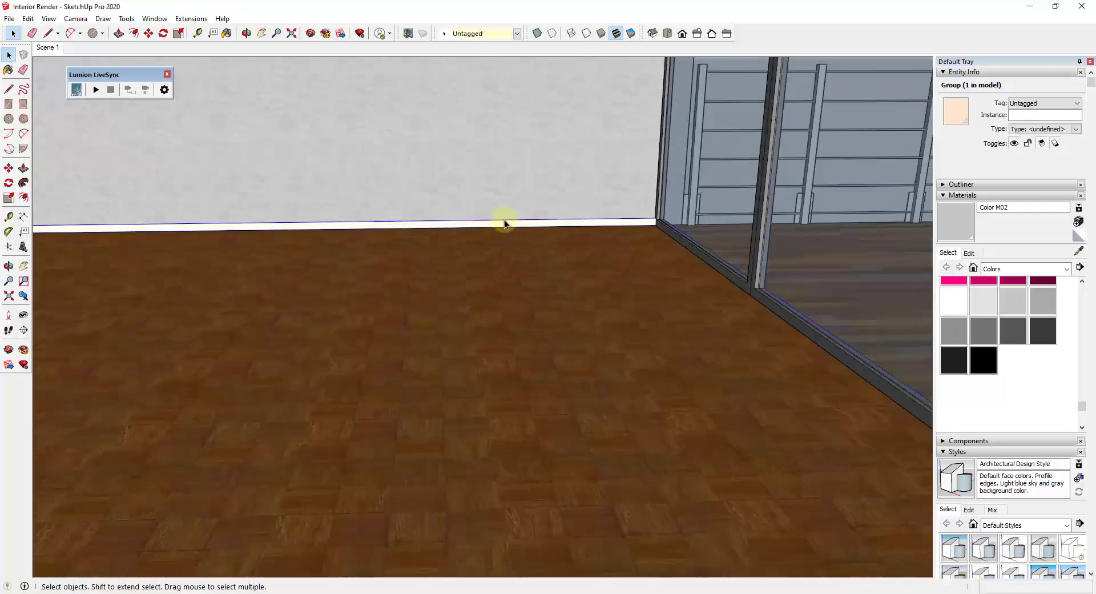
middle_drag(505, 253, 865, 224)
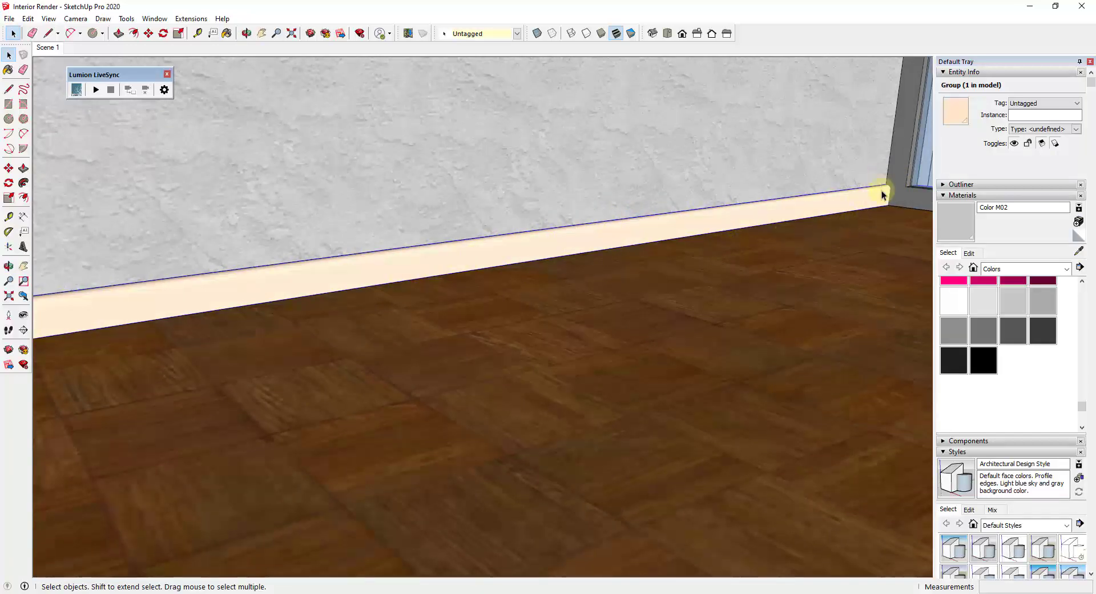
middle_drag(876, 232, 692, 221)
scroll(647, 245, down, 5)
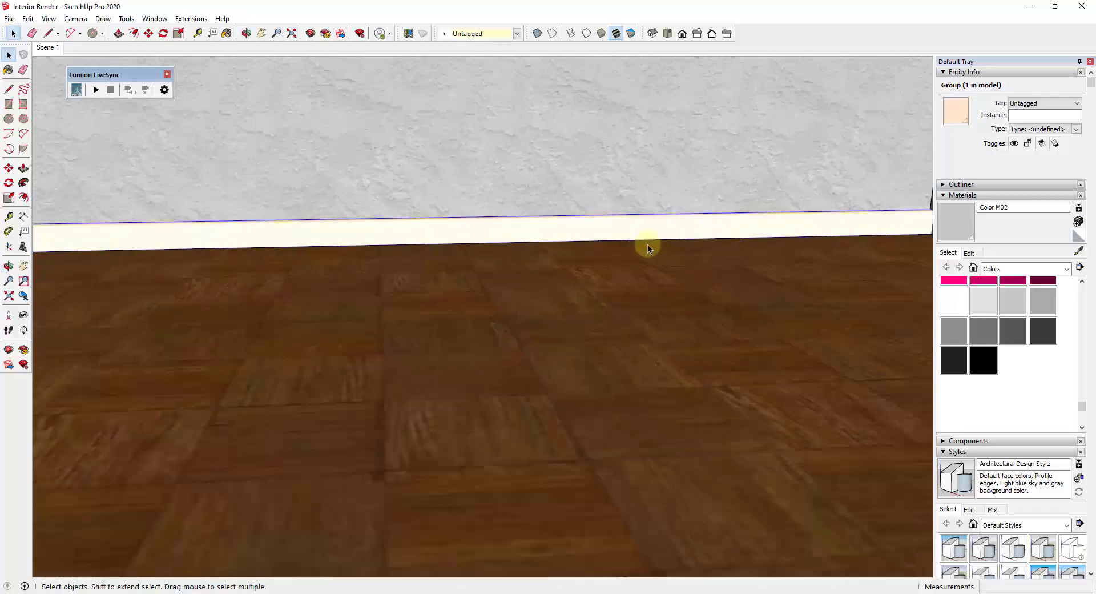
scroll(384, 167, down, 4)
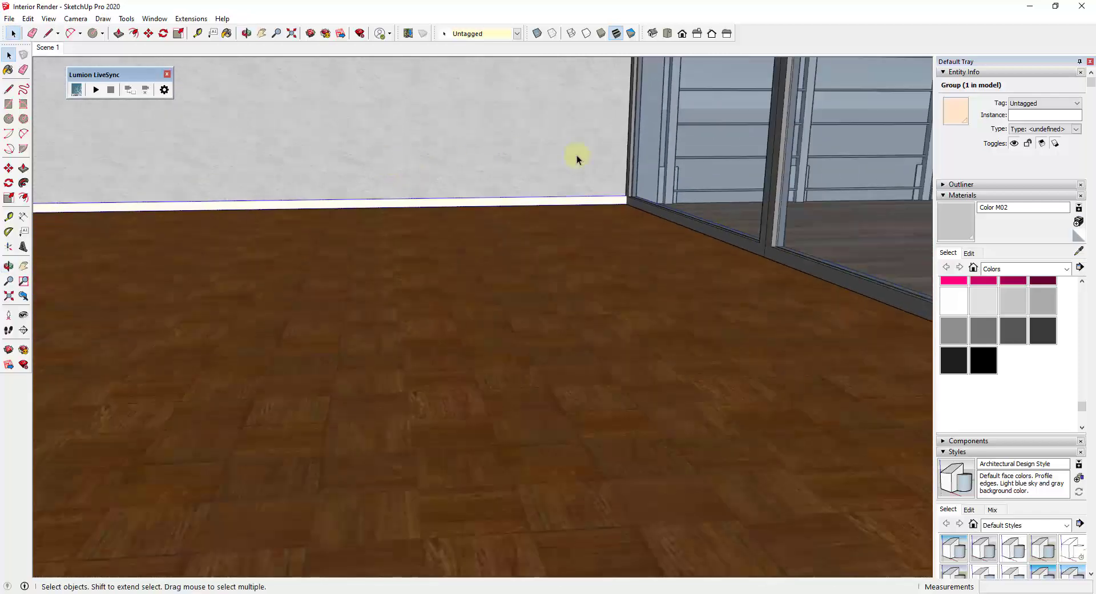
middle_drag(577, 158, 580, 206)
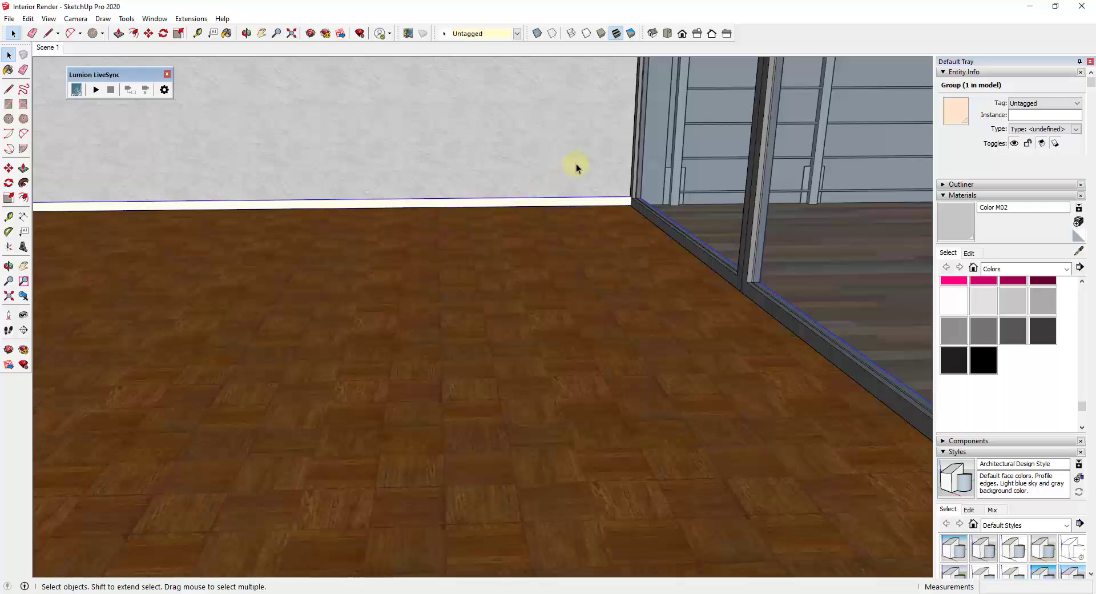
middle_drag(595, 166, 623, 249)
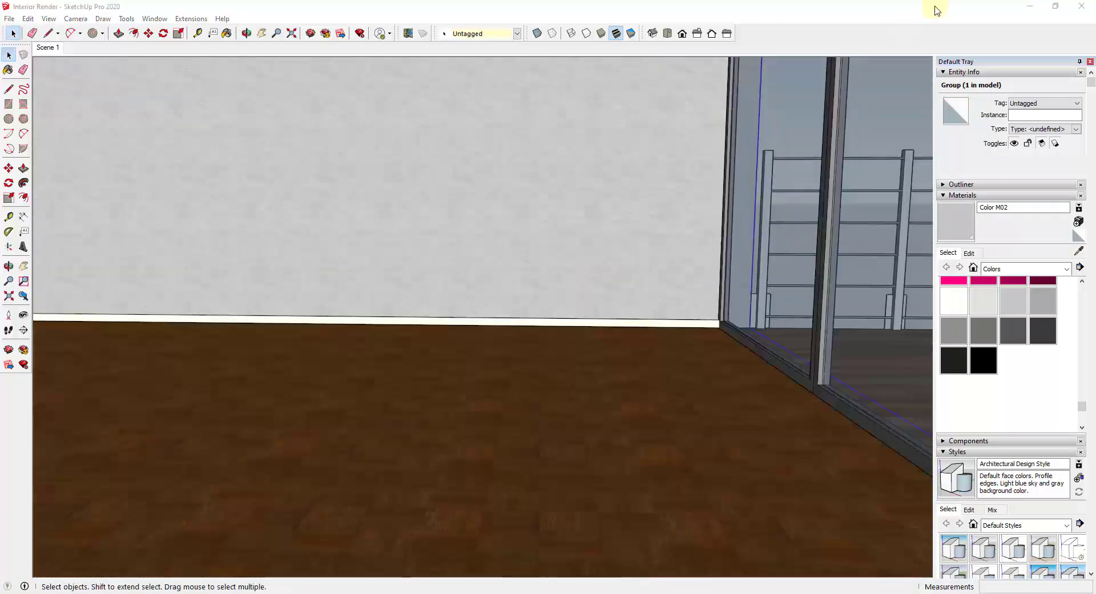
- Switch to Lumion and create a new project from the Forest Environment template
click(805, 36)
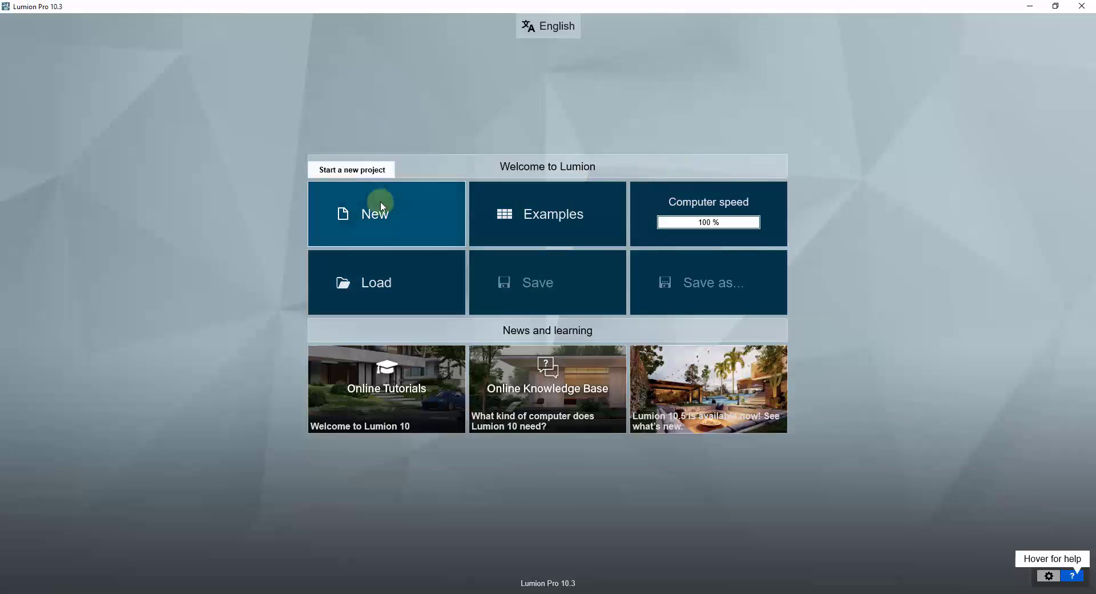
click(379, 220)
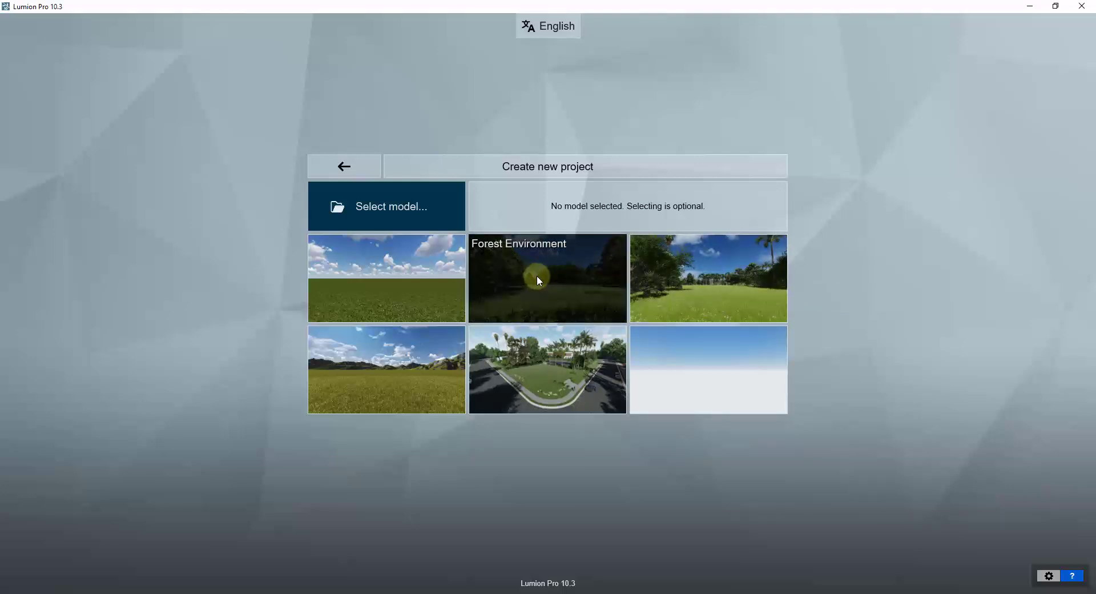
click(586, 279)
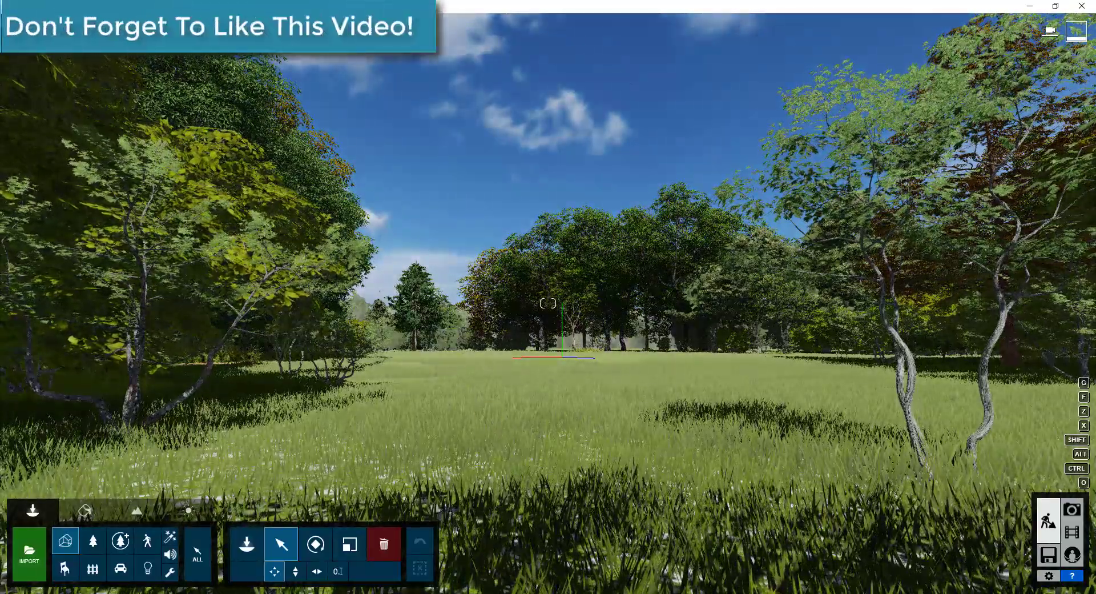
- Switch back to SketchUp, start LiveSync with Lumion and stop the camera synchronization
click(769, 593)
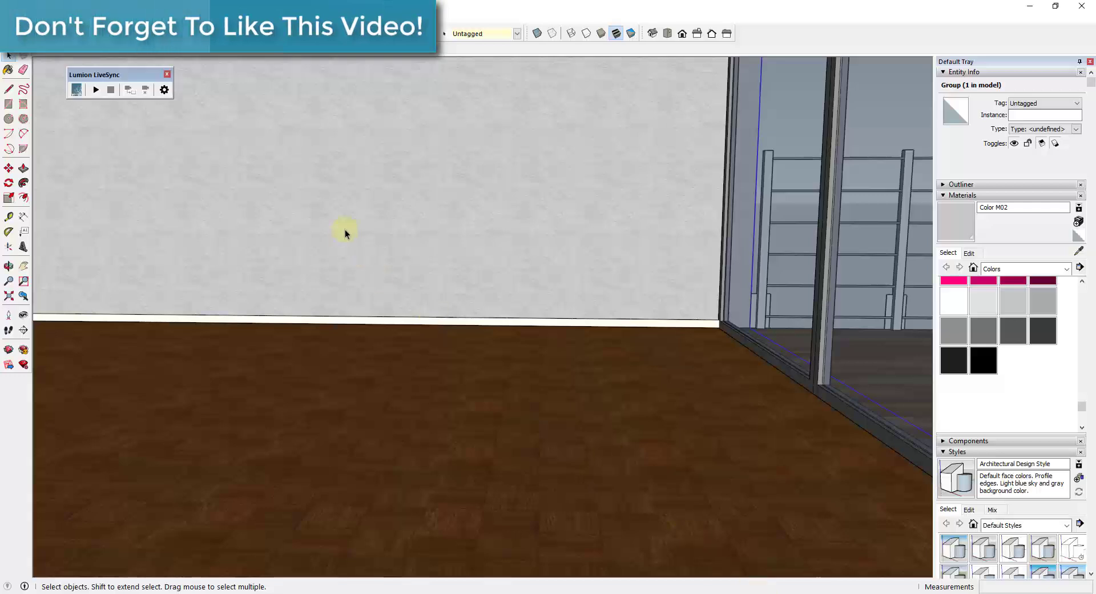
click(96, 90)
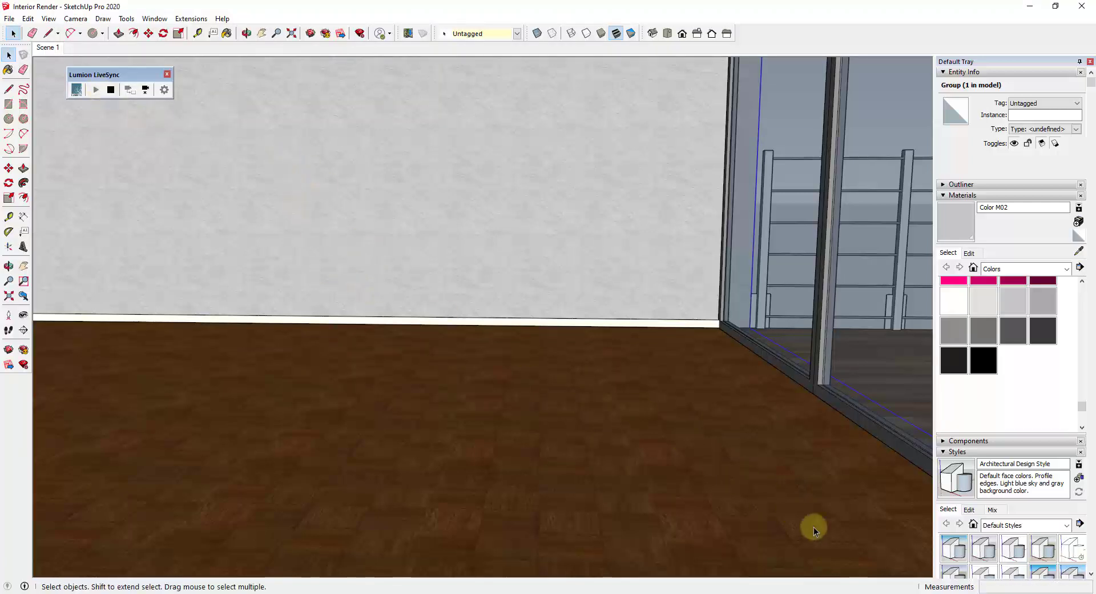
click(144, 89)
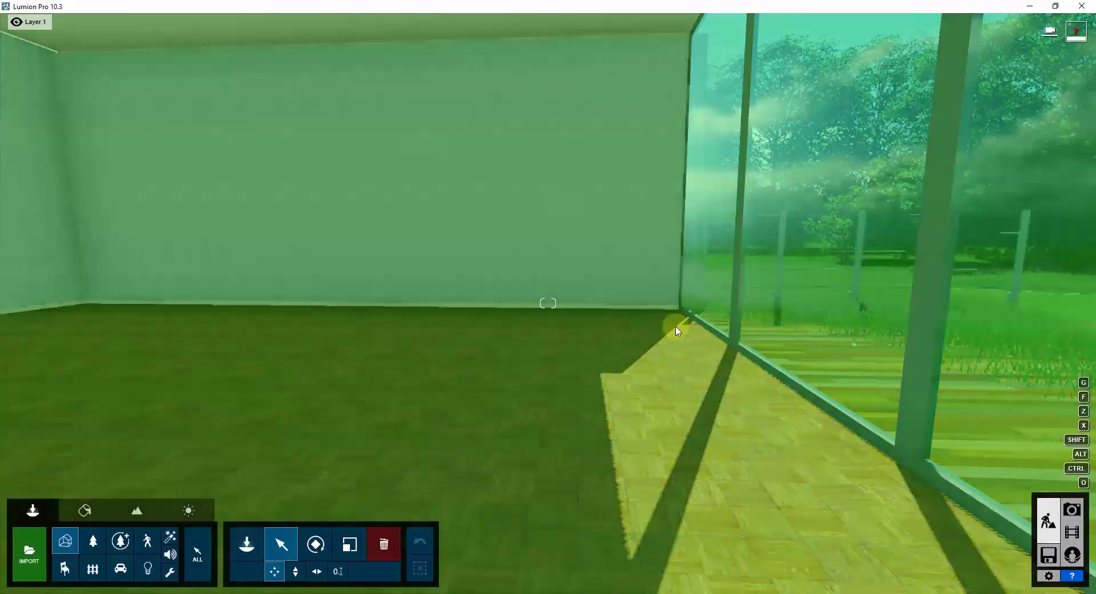
- Switch to Lumion, select the synced building model and move it up slightly so its deck clears the grass
mouse_move(680, 325)
right_down()
mouse_move(689, 313)
mouse_move(658, 322)
mouse_move(702, 327)
mouse_move(659, 332)
mouse_move(708, 321)
mouse_move(649, 318)
mouse_move(682, 343)
right_up()
key(w)
key(s)
key(d)
key(w)
key(s)
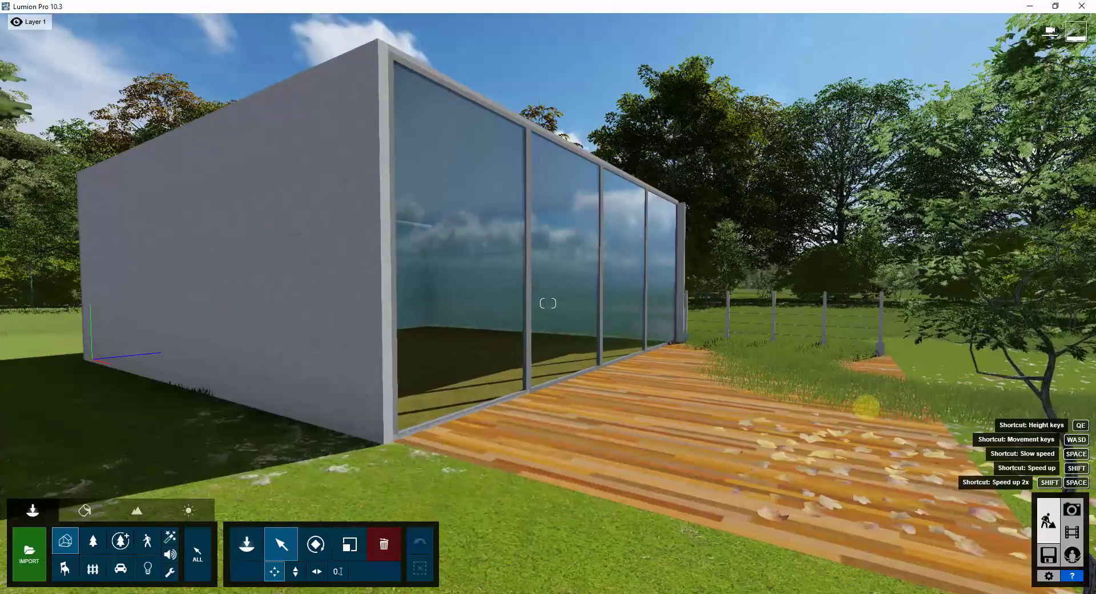
click(485, 379)
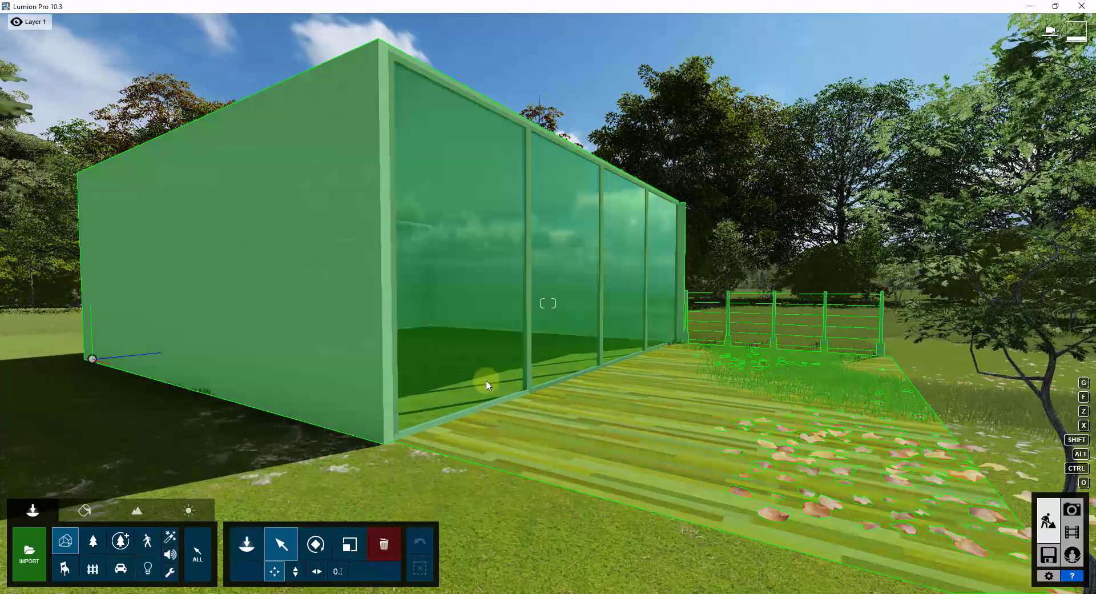
click(315, 340)
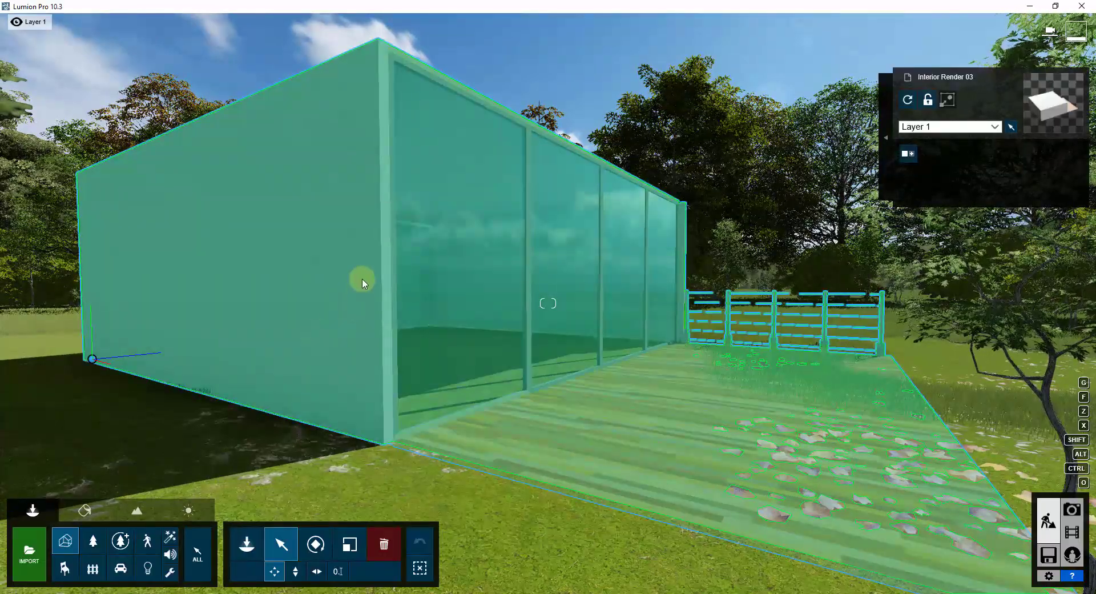
click(296, 572)
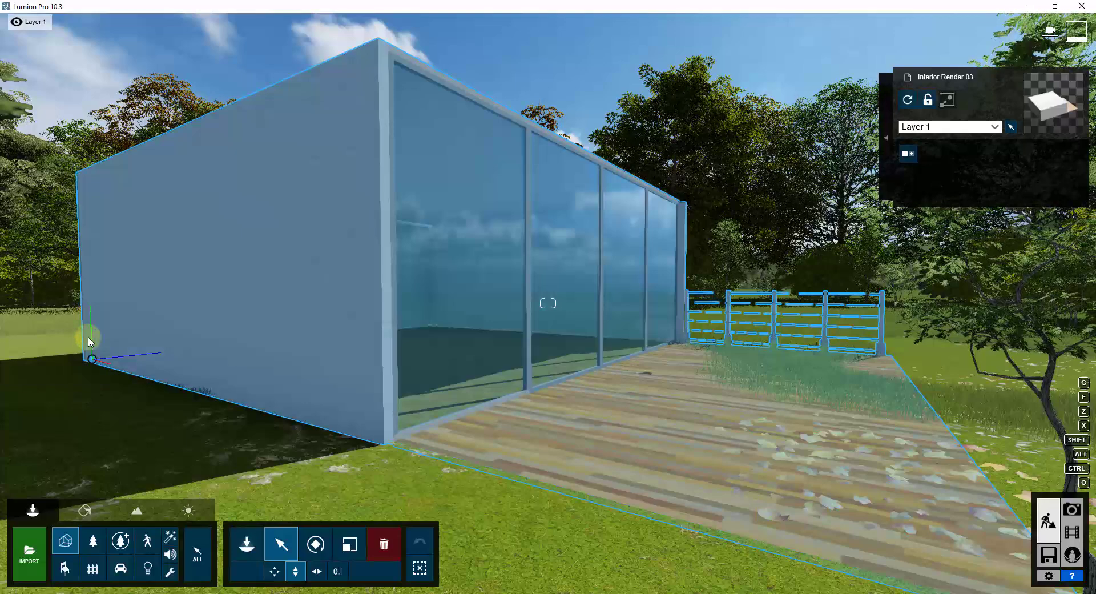
drag(89, 341, 91, 343)
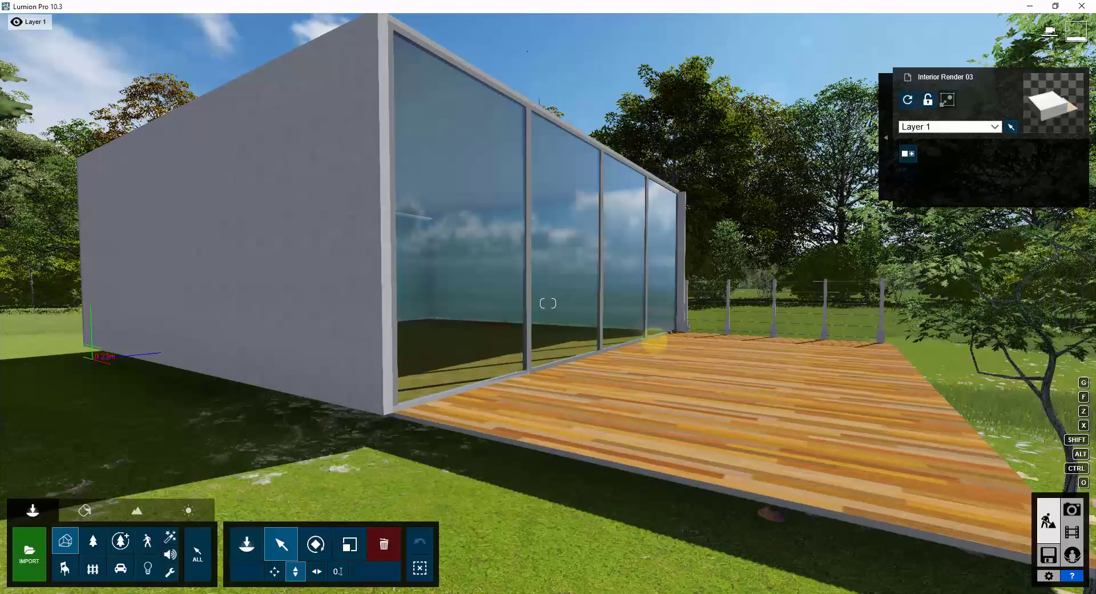
- Examine the raised deck and building front, and bring the view inside the room facing the far wall and windows
key(d)
right_drag(661, 346, 934, 418)
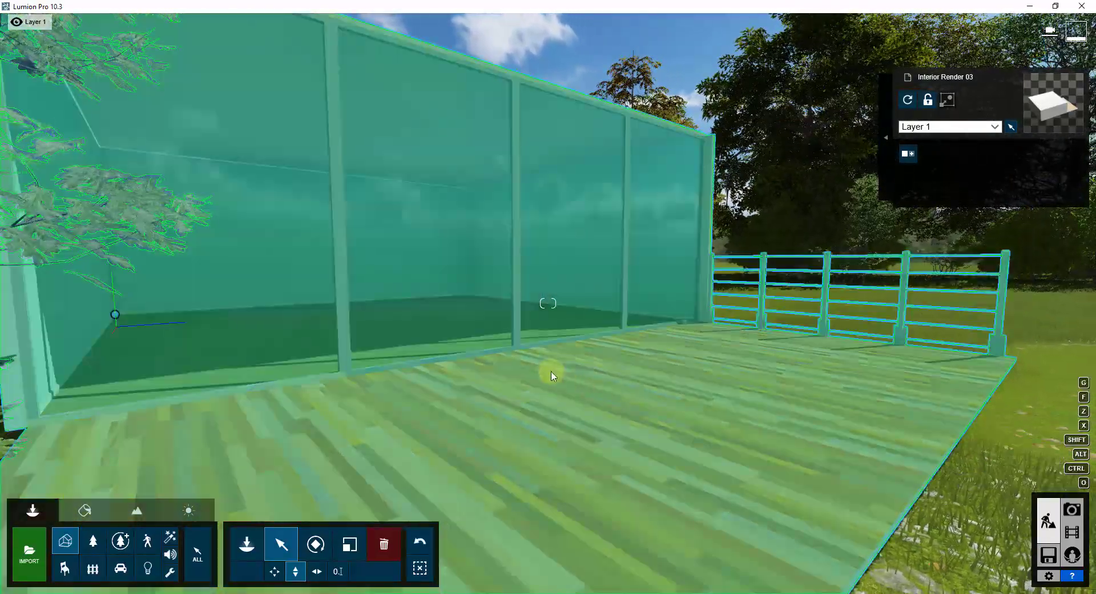
right_drag(553, 375, 110, 516)
key(a)
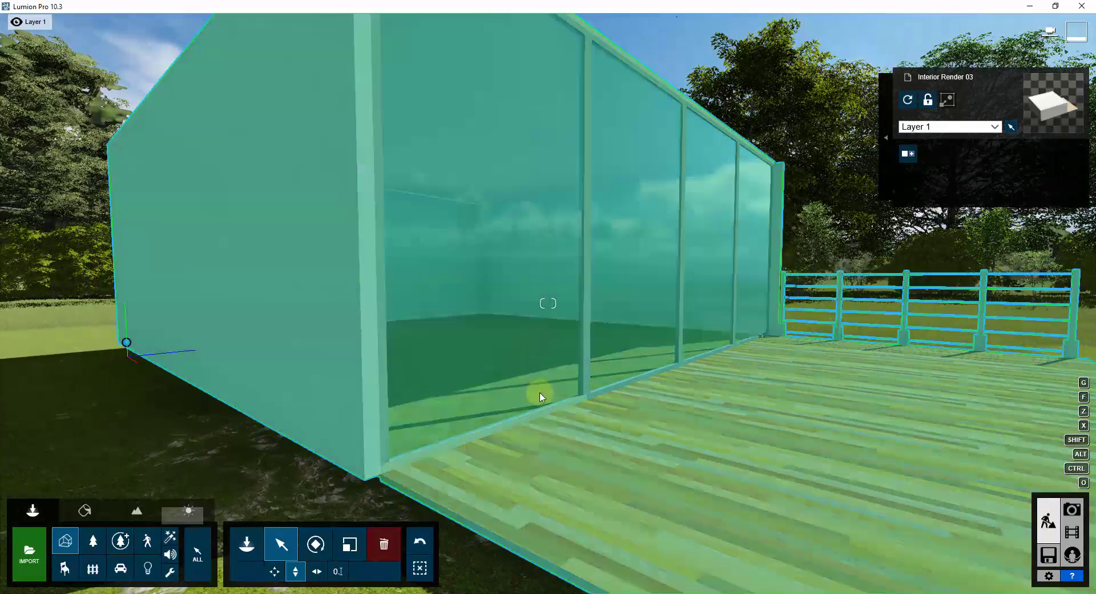
right_click(597, 344)
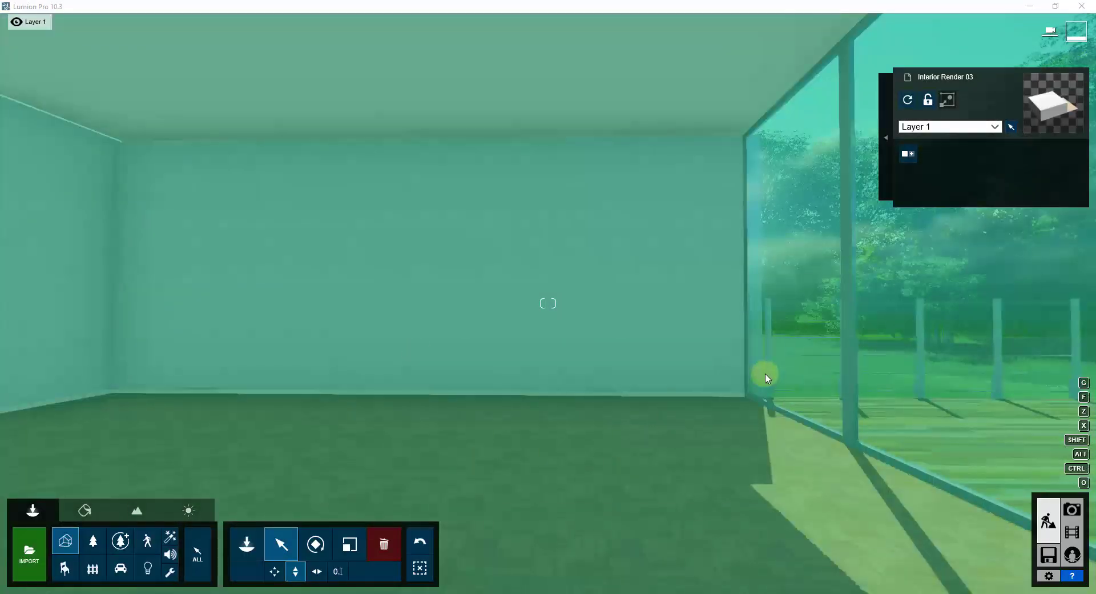
right_drag(765, 375, 764, 374)
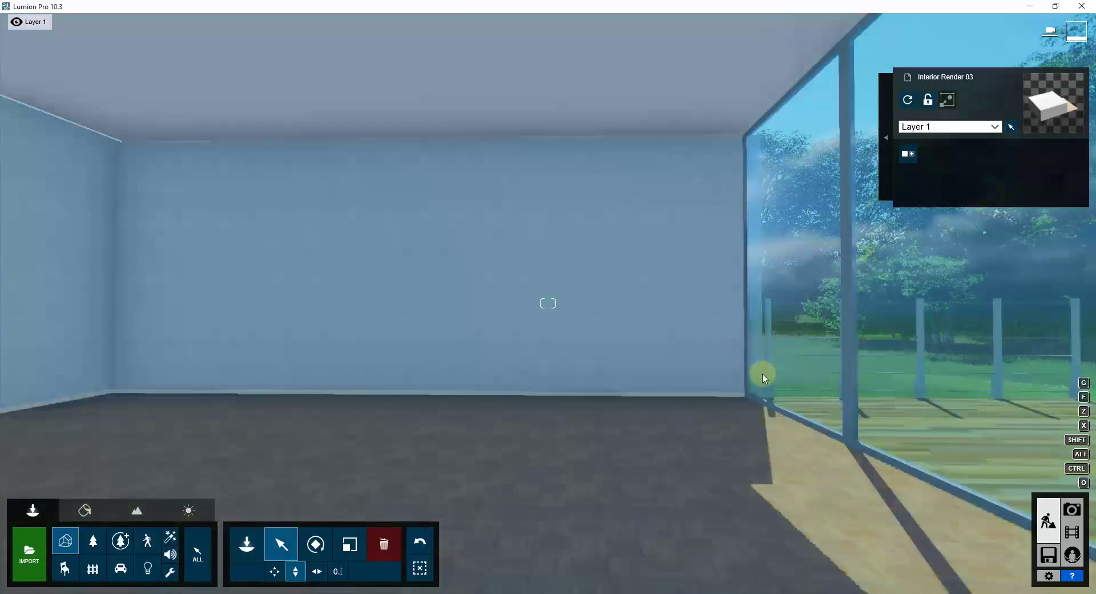
right_drag(679, 359, 693, 355)
key(w)
click(746, 324)
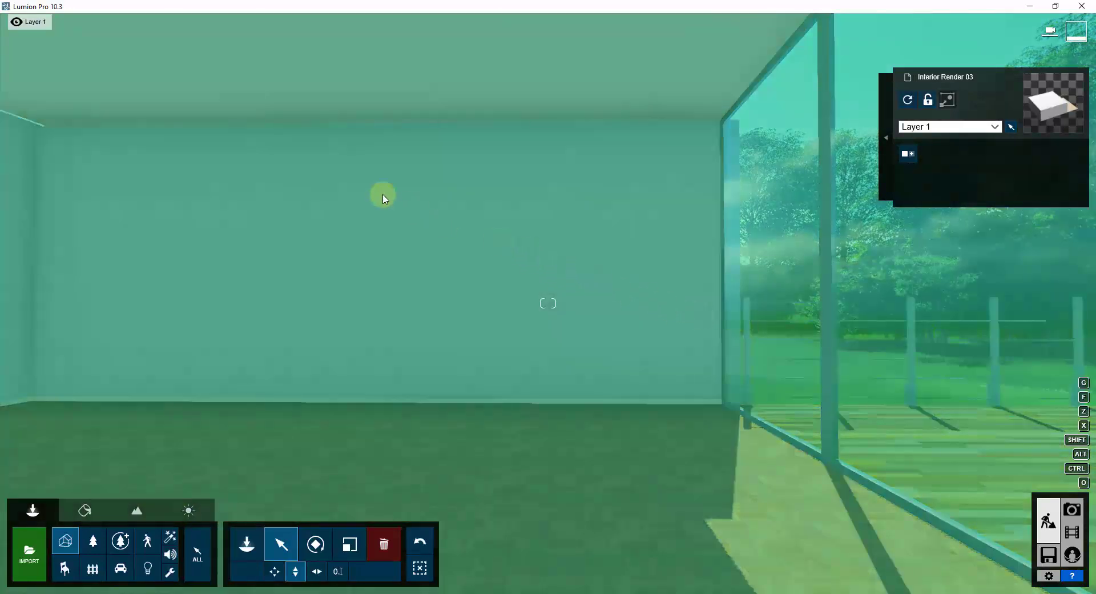
- Hide the Trees layer to clear the surroundings outside the windows and return to object selection
click(127, 50)
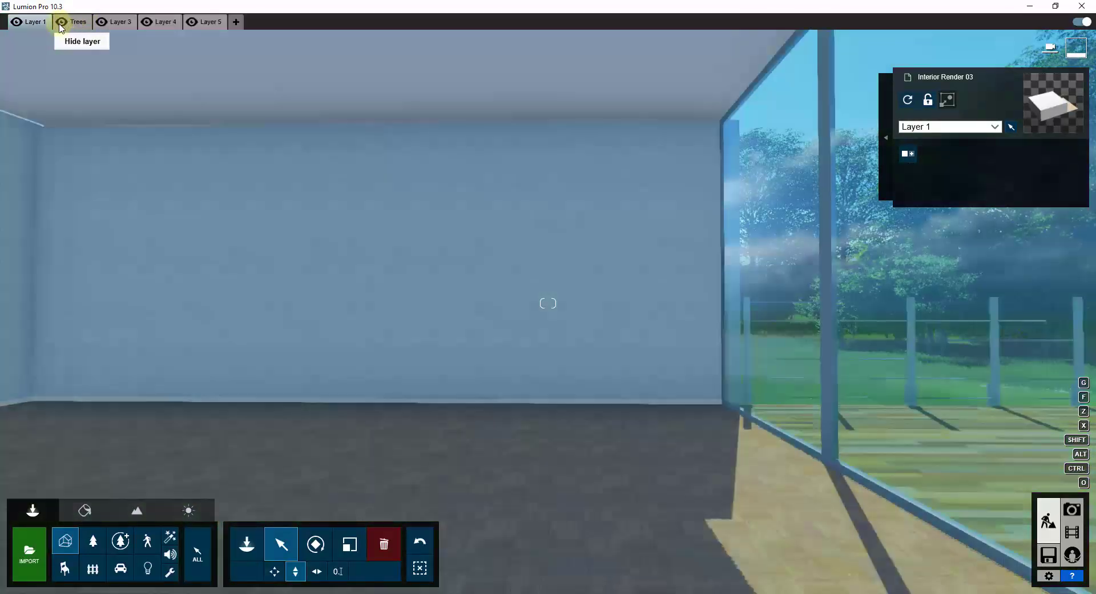
click(61, 25)
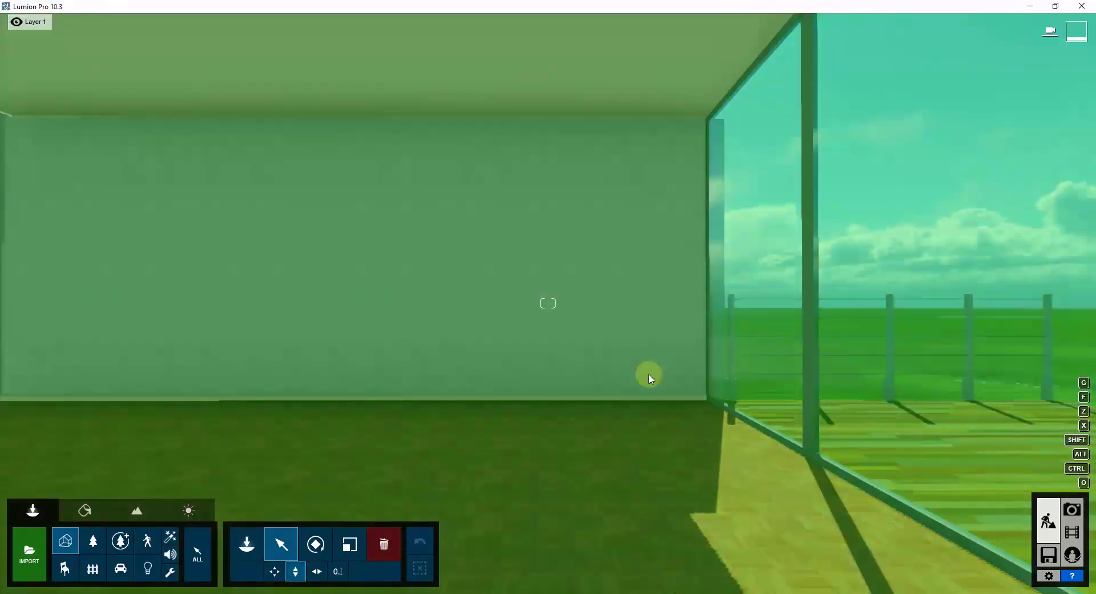
right_drag(632, 360, 633, 359)
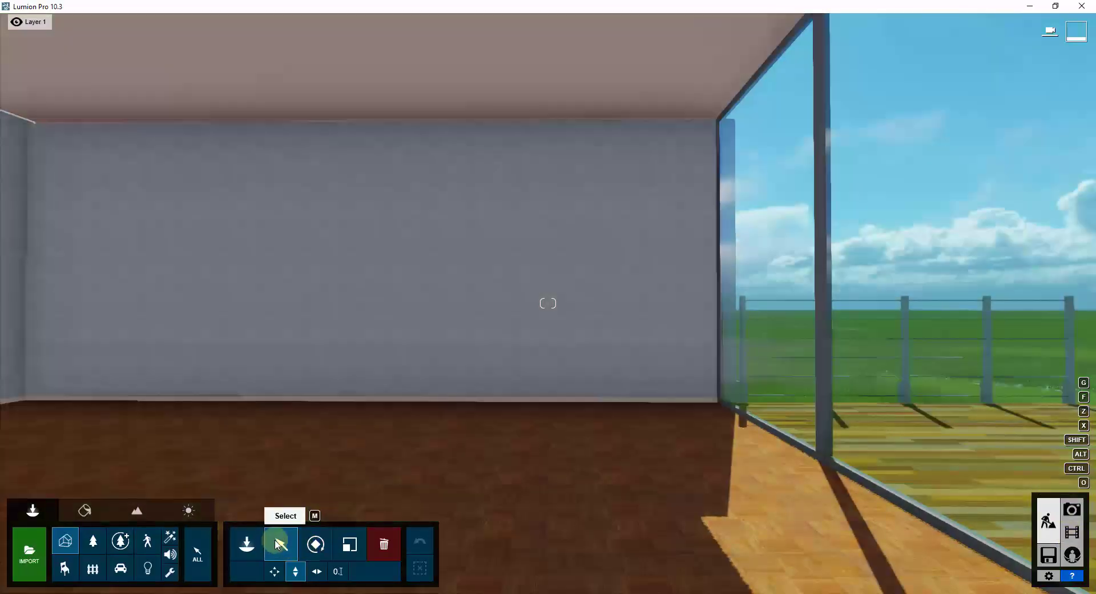
click(277, 543)
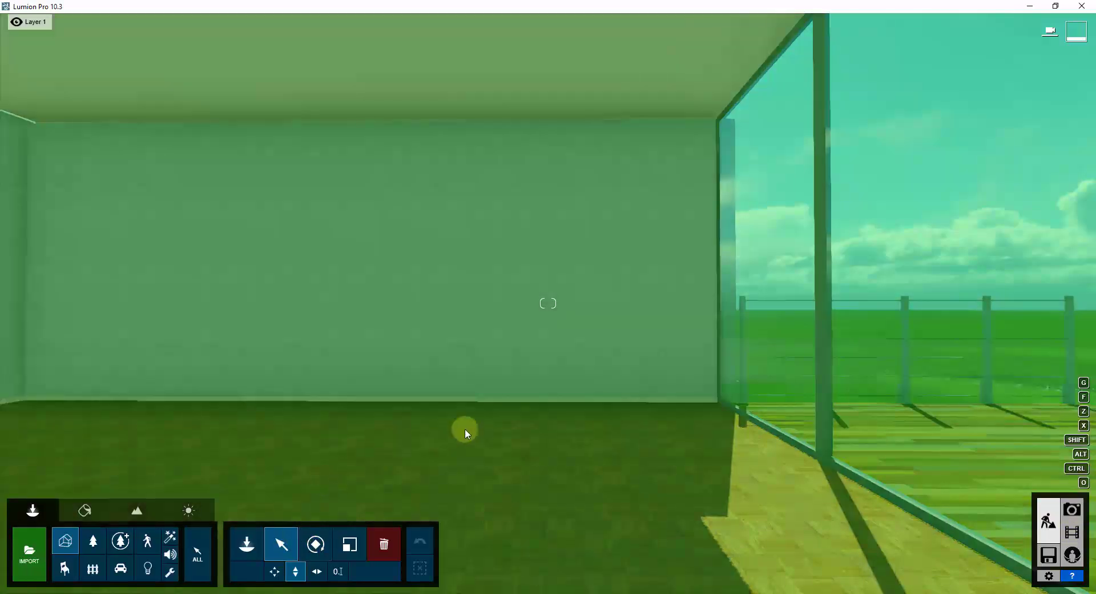
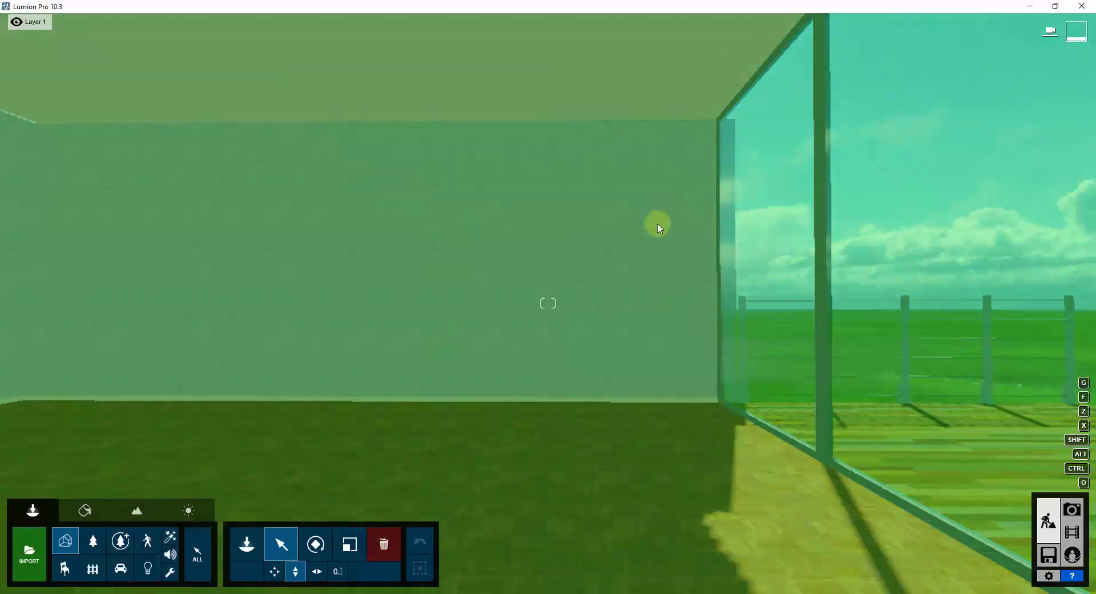
- Edit the far stucco wall's material and assign it the indoor plaster Polii Stucco 04 2k
right_drag(776, 296, 622, 303)
click(775, 302)
click(280, 540)
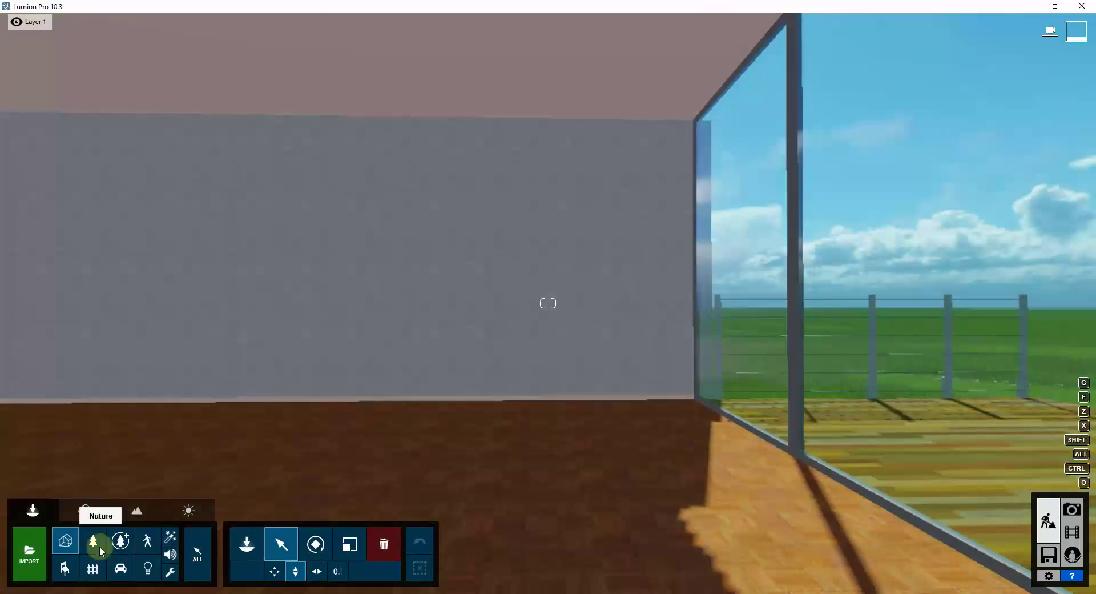
click(86, 510)
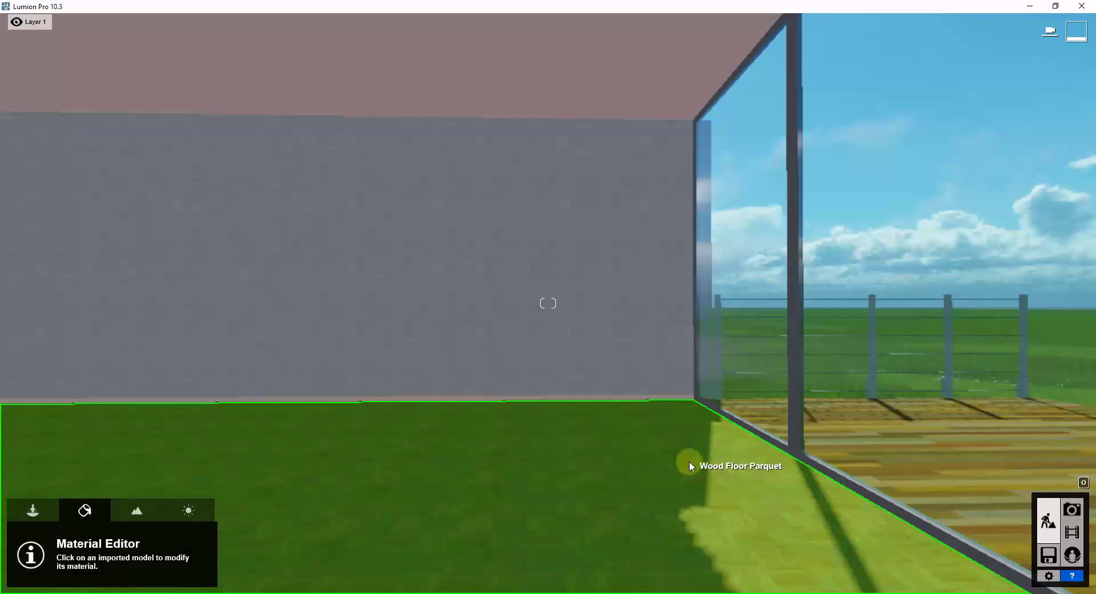
right_drag(622, 312, 620, 313)
click(620, 316)
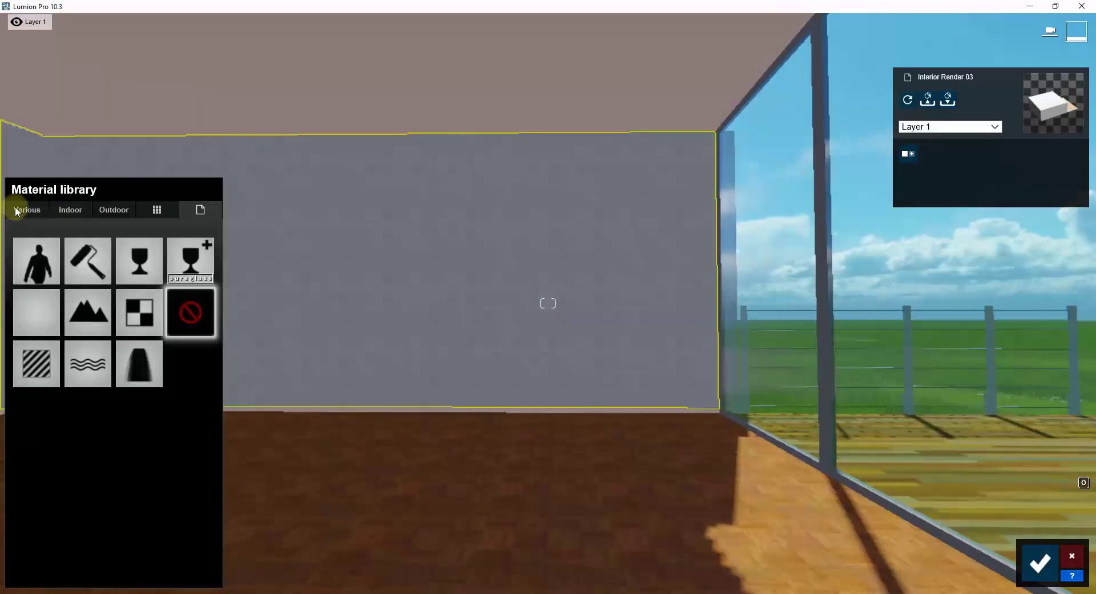
click(65, 210)
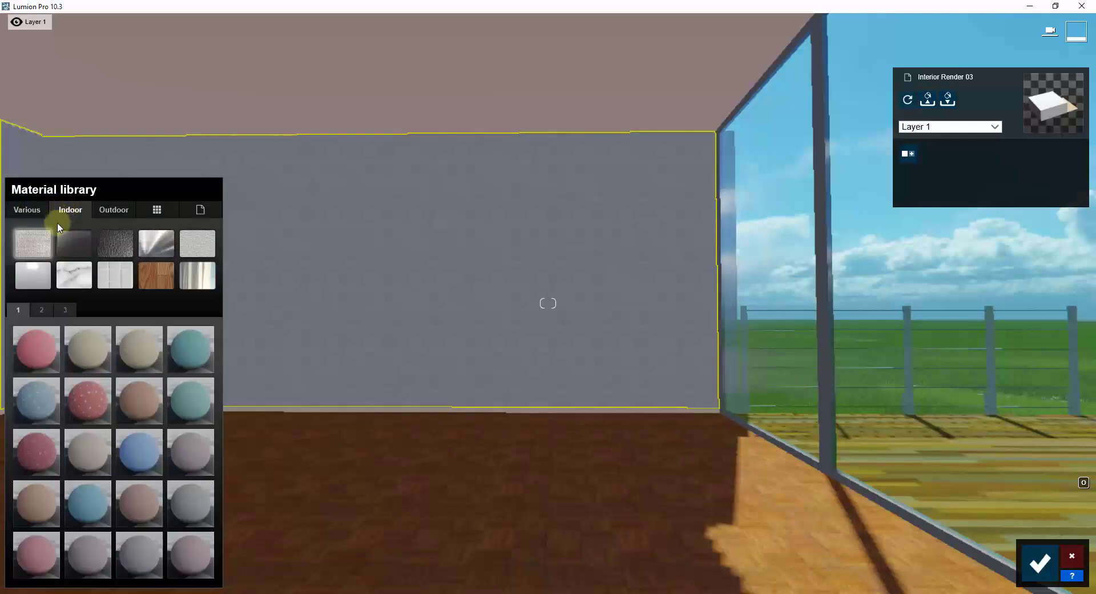
click(198, 244)
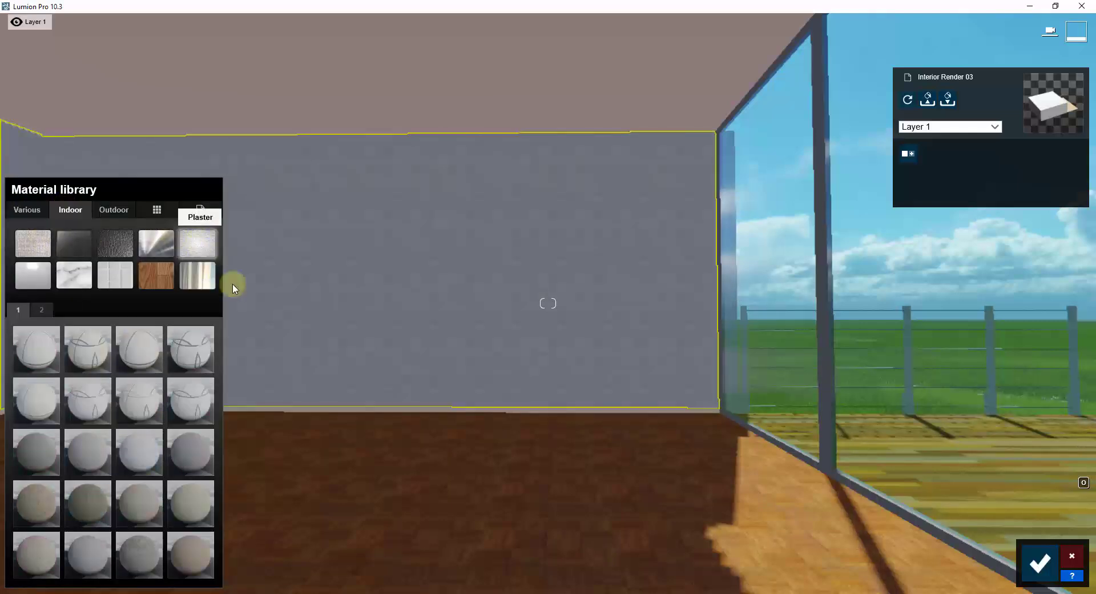
click(44, 310)
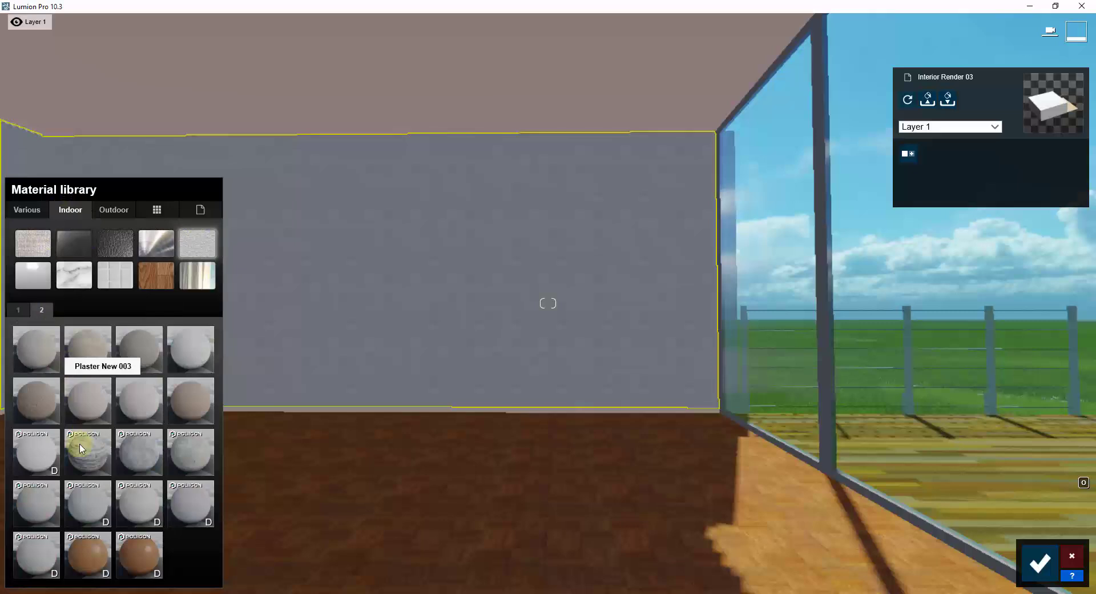
click(84, 511)
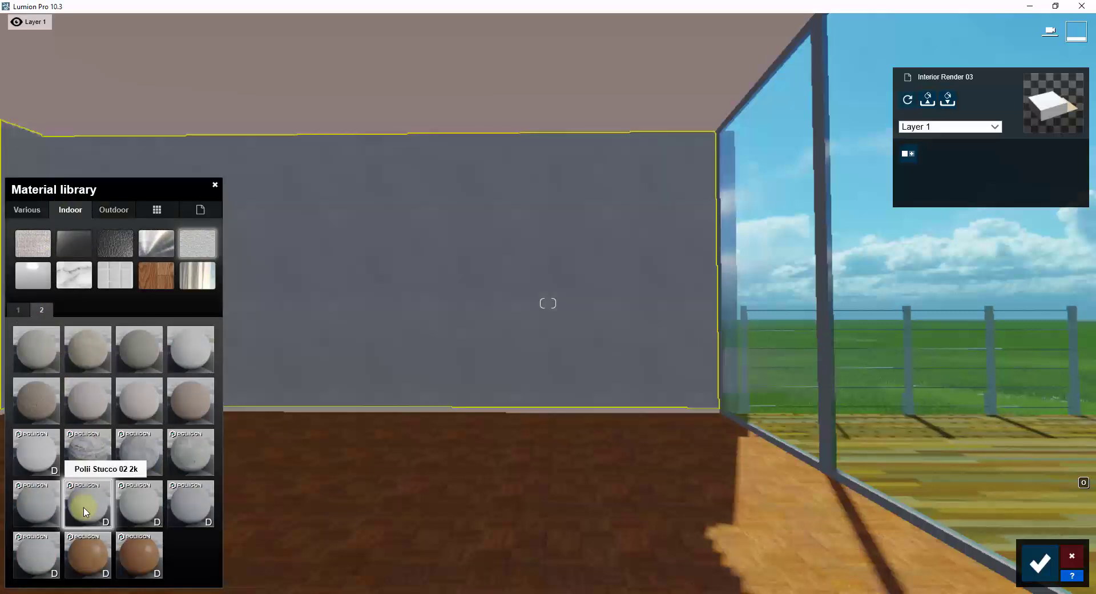
click(142, 501)
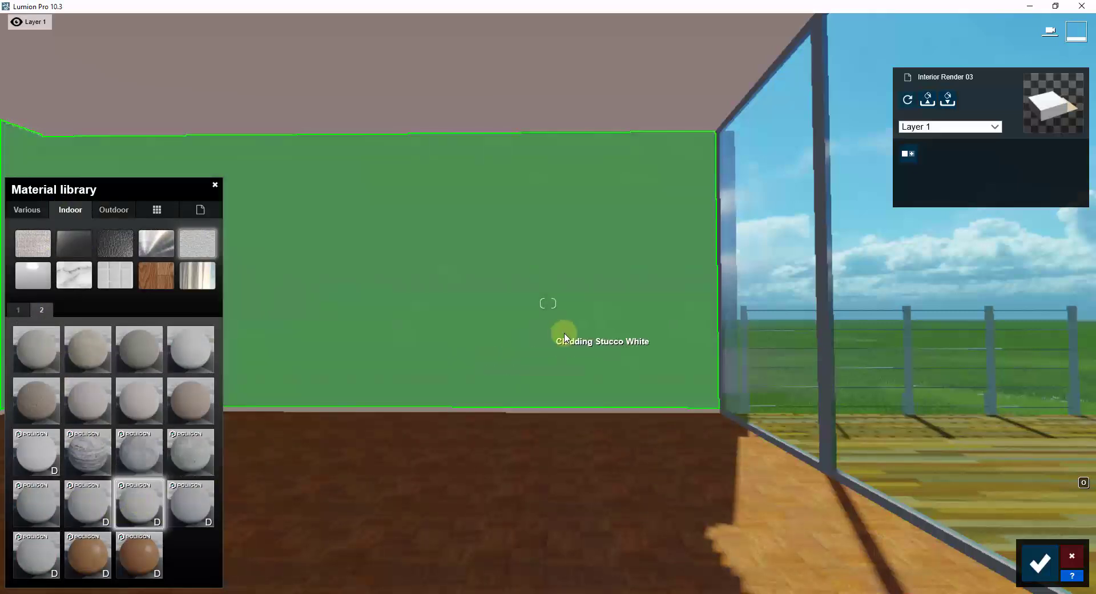
- Inspect the wall's stucco texture up close and lower the displacement of Polii Stucco 04 2k
key(w)
mouse_move(638, 379)
right_down()
mouse_move(625, 379)
mouse_move(635, 379)
right_up()
key(s)
click(145, 507)
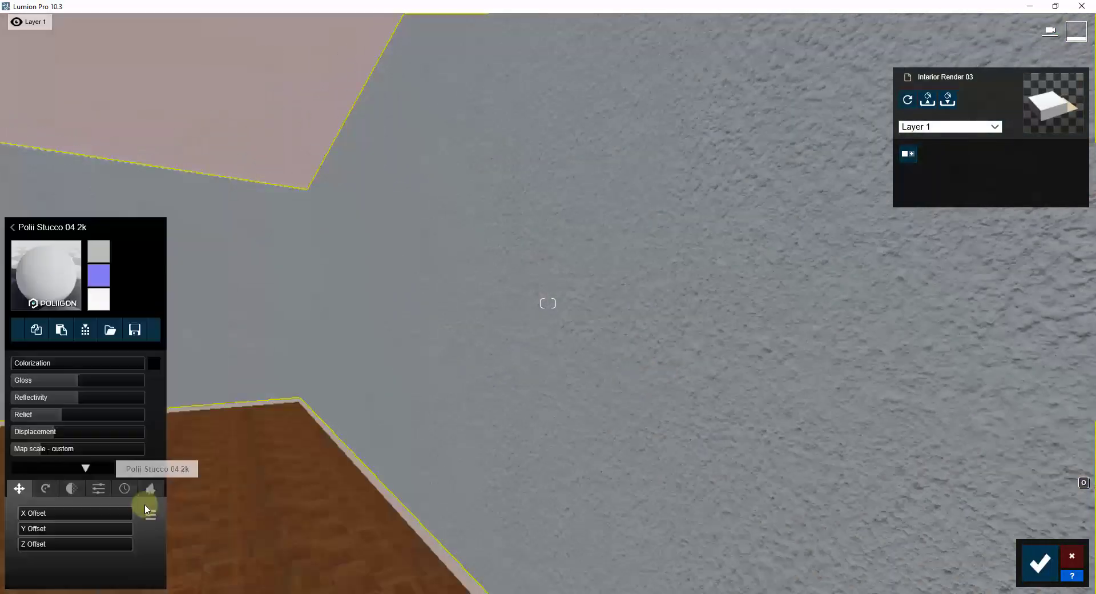
drag(62, 435, 2, 441)
drag(204, 446, 7, 448)
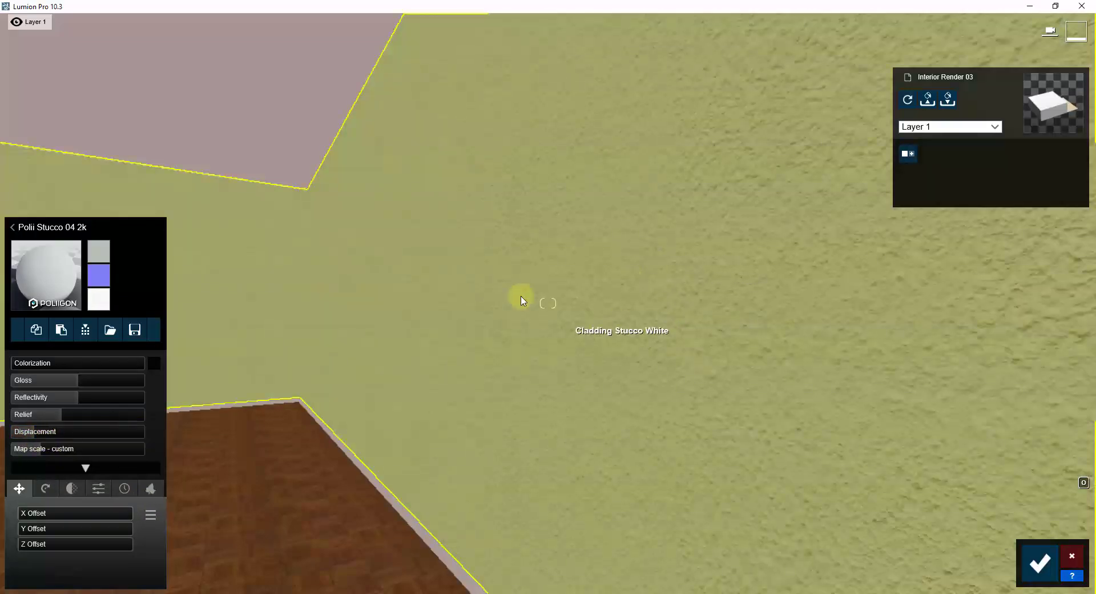
- Raise the wall stucco's colorization to maximum and tint it a light blue with slightly reduced brightness
mouse_move(574, 367)
right_down()
mouse_move(607, 369)
mouse_move(575, 370)
right_up()
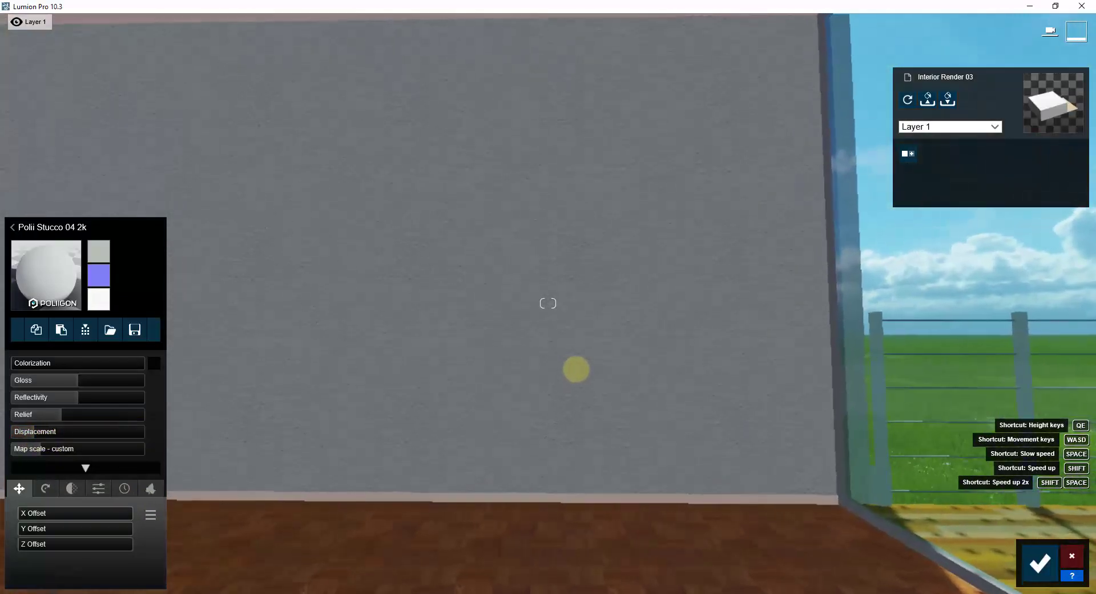
key(s)
right_drag(646, 422, 649, 422)
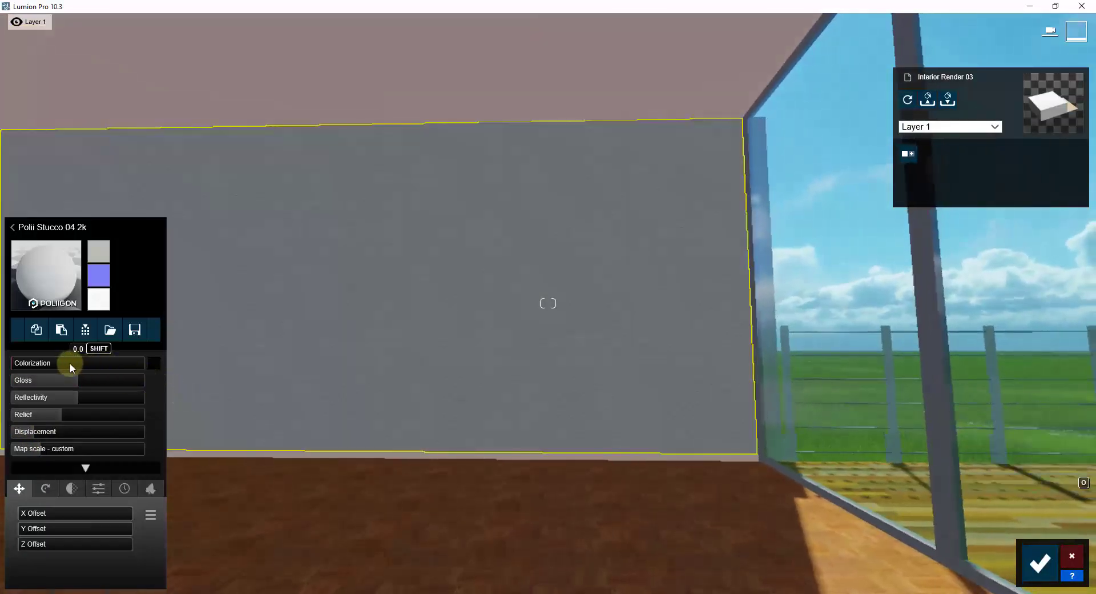
drag(22, 364, 151, 360)
click(154, 364)
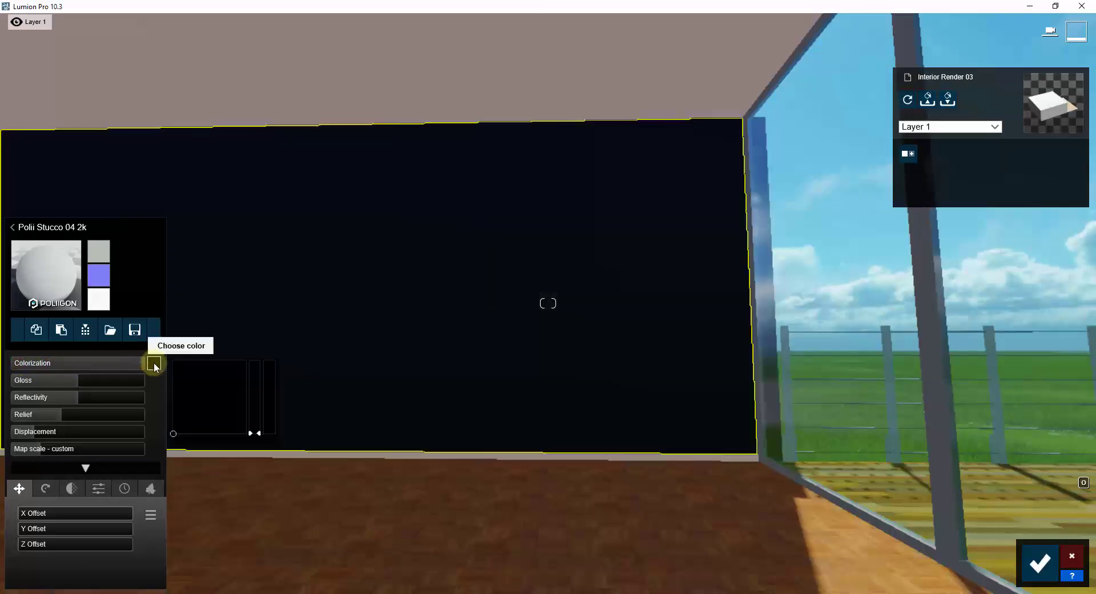
drag(255, 433, 252, 361)
drag(180, 433, 187, 433)
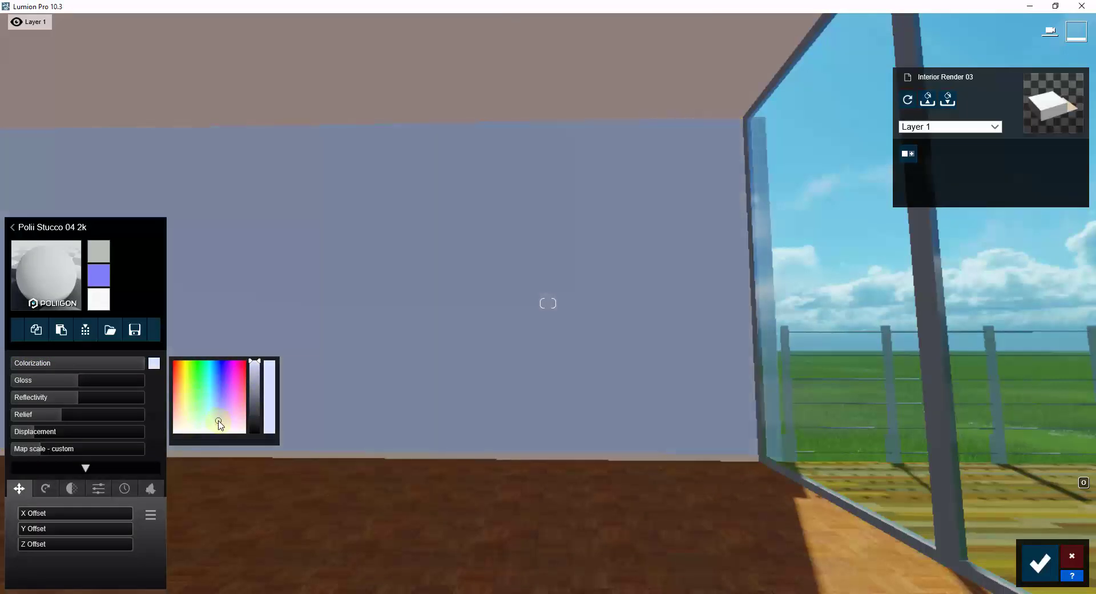
drag(216, 423, 215, 420)
drag(255, 371, 256, 367)
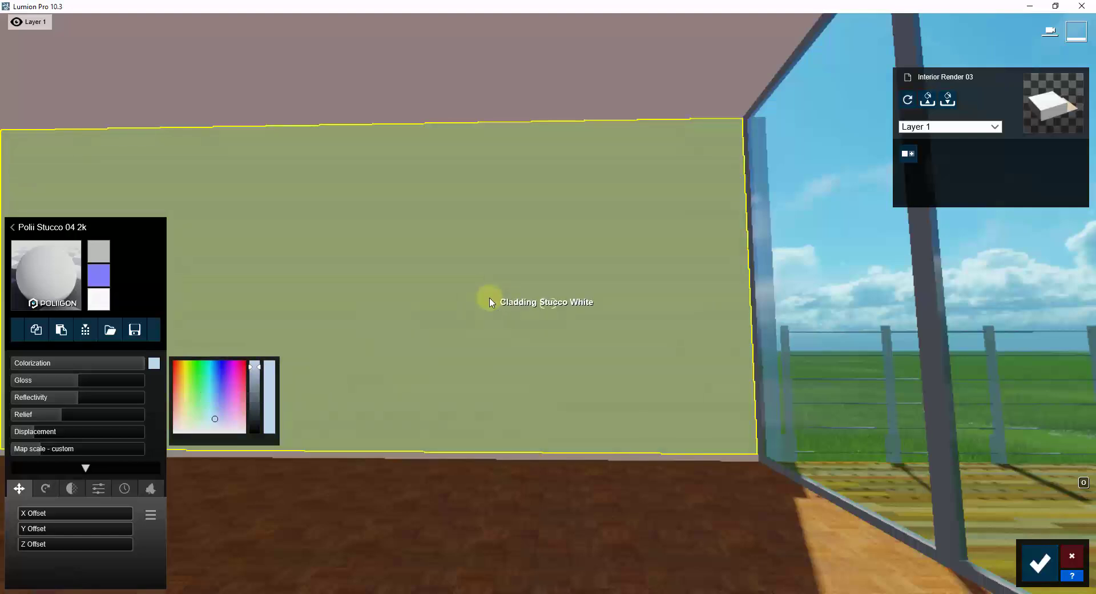
- Try Polii Wood Flooring 045 2K and 04 3k on the parquet floor, and assign it Polii Wood Flooring 046 2K
right_drag(489, 302, 489, 298)
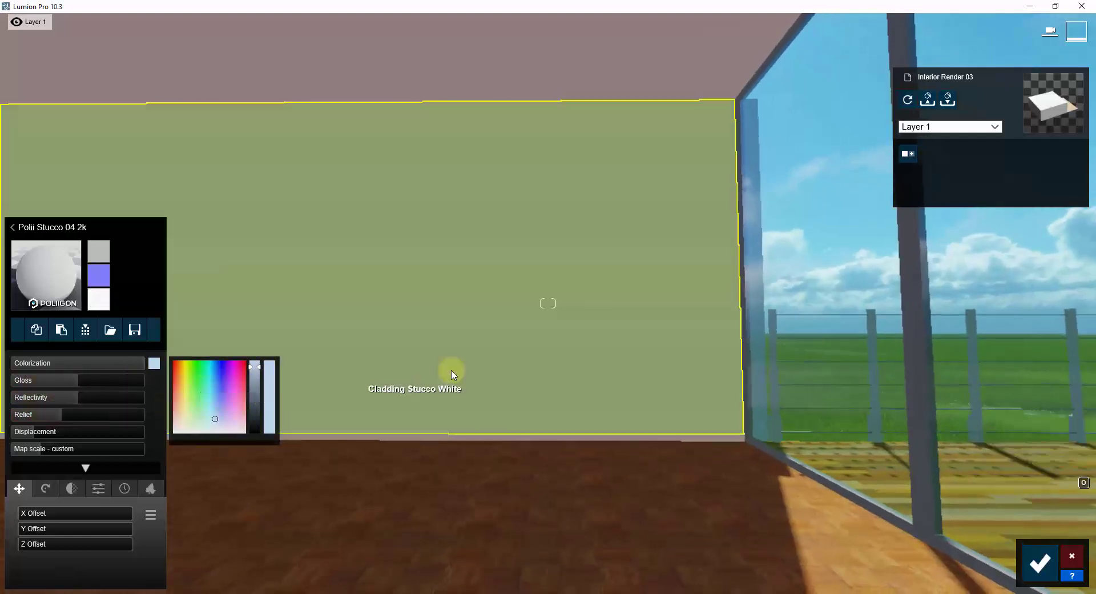
right_drag(489, 373, 490, 372)
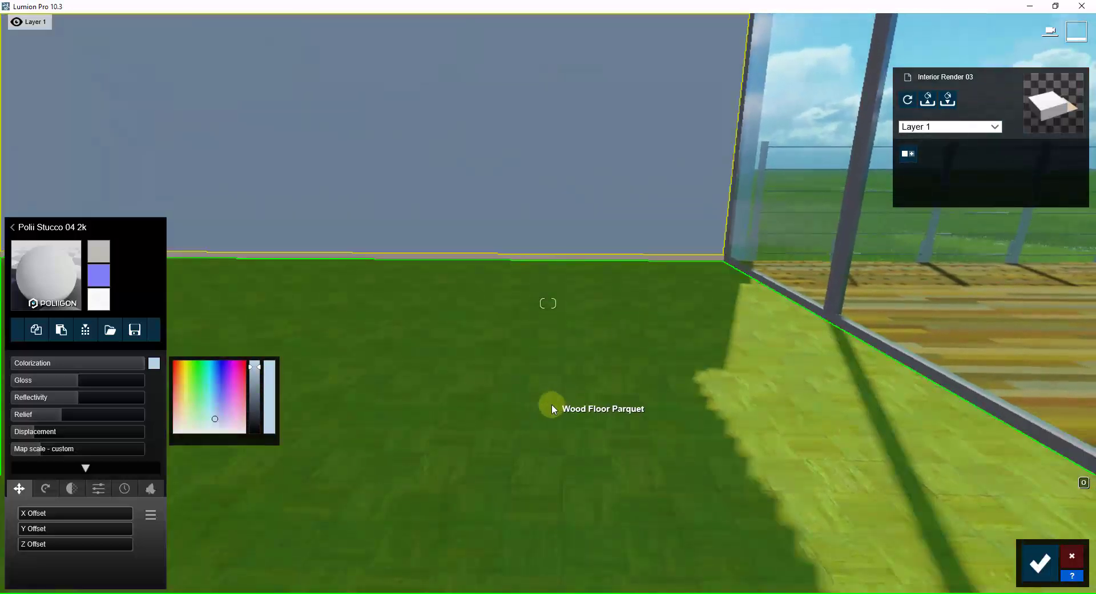
click(553, 409)
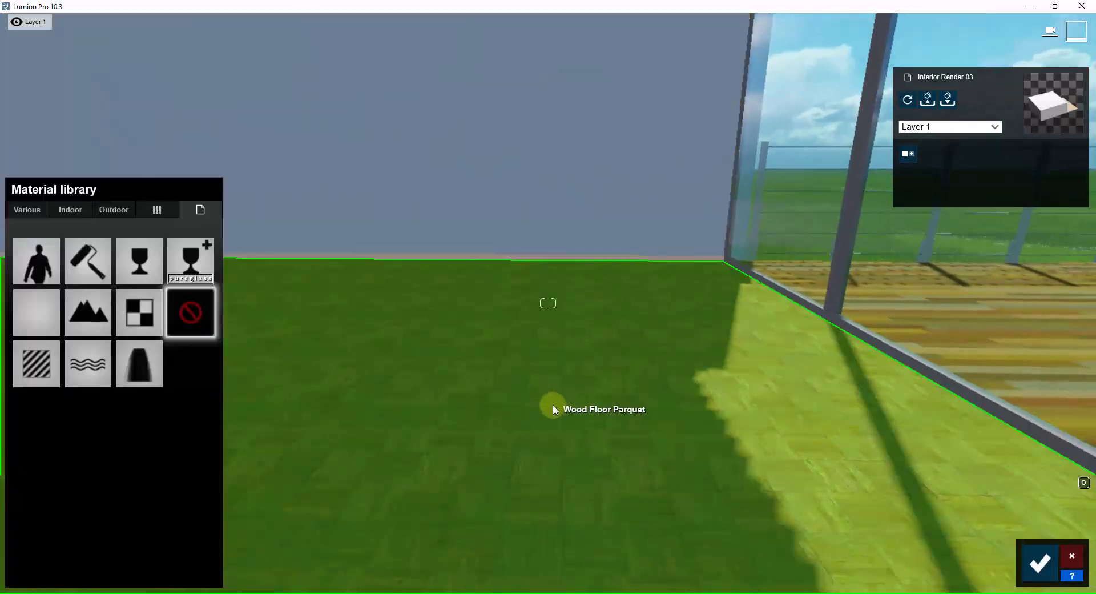
click(71, 210)
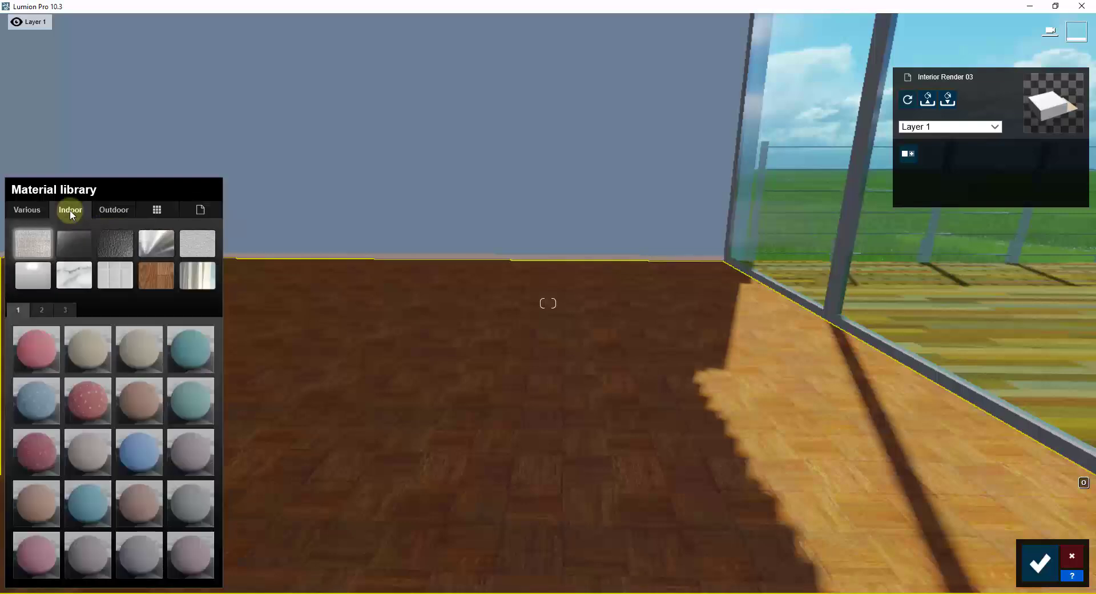
click(154, 277)
click(84, 559)
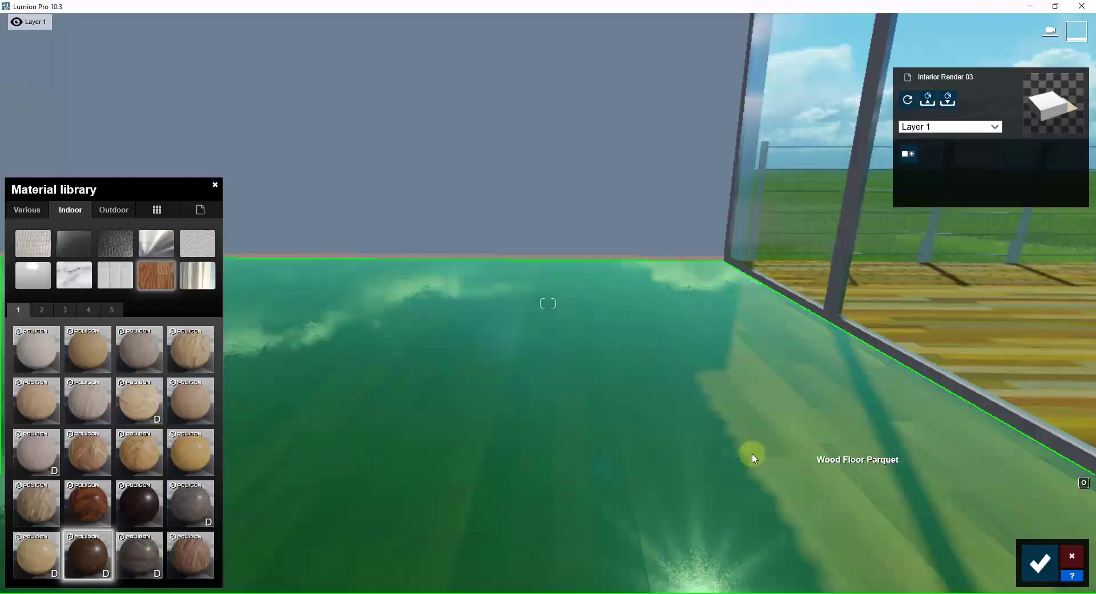
mouse_move(754, 455)
right_down()
mouse_move(750, 465)
mouse_move(746, 455)
right_up()
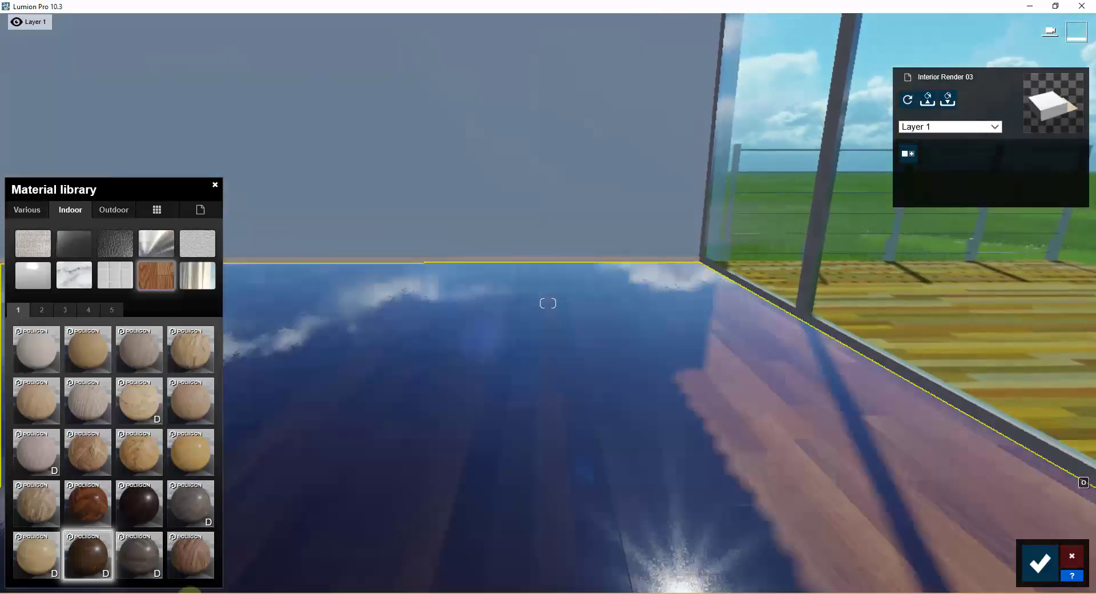
click(197, 552)
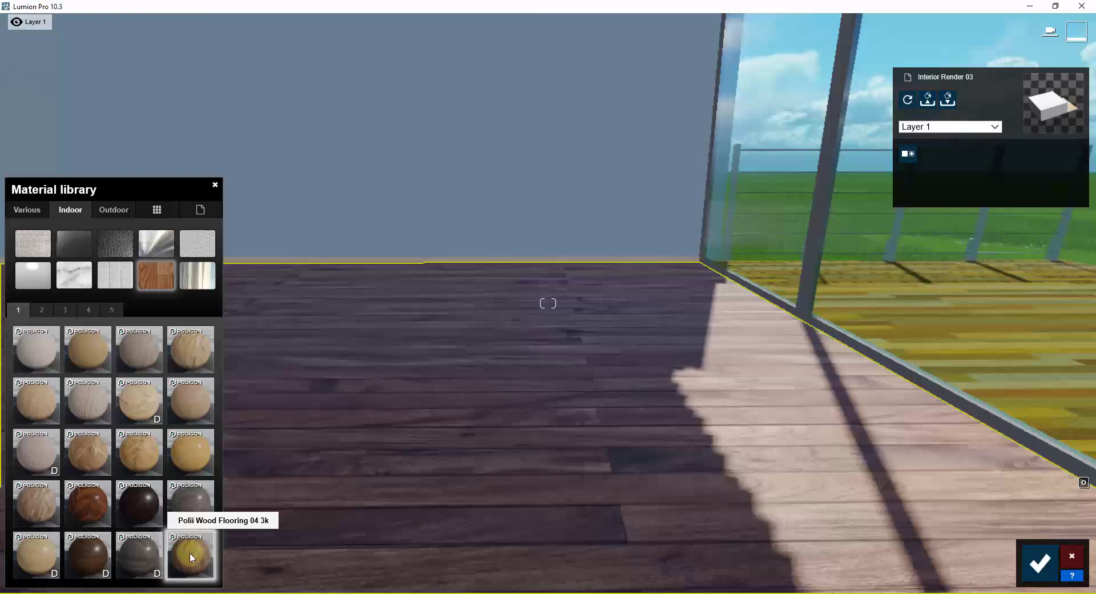
click(140, 552)
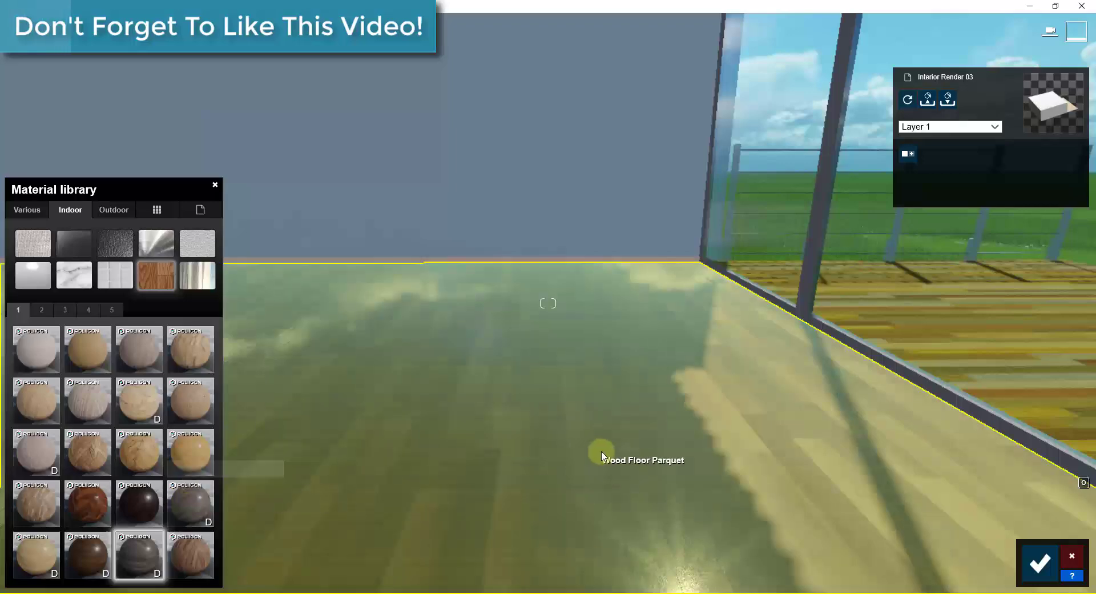
- Open the settings of the floor's Polii Wood Flooring 046 2K and test different gloss and reflectivity levels
right_drag(689, 425, 695, 423)
key(a)
key(s)
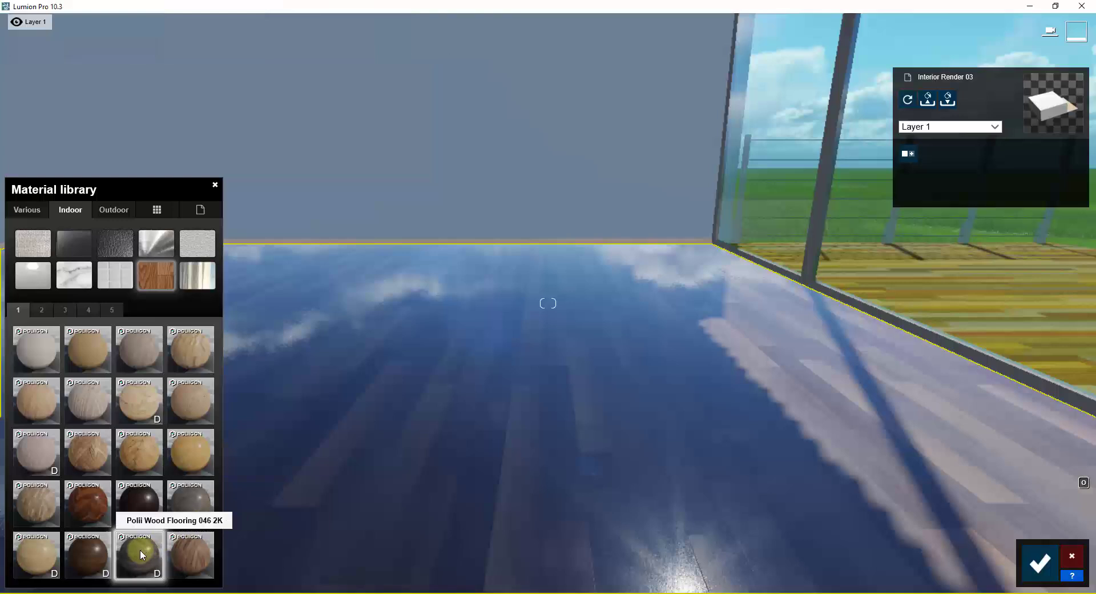
click(140, 549)
drag(81, 378, 55, 395)
right_drag(555, 352, 555, 358)
click(69, 406)
mouse_move(72, 409)
mouse_down()
mouse_move(66, 399)
mouse_move(75, 403)
mouse_up()
drag(51, 381, 126, 385)
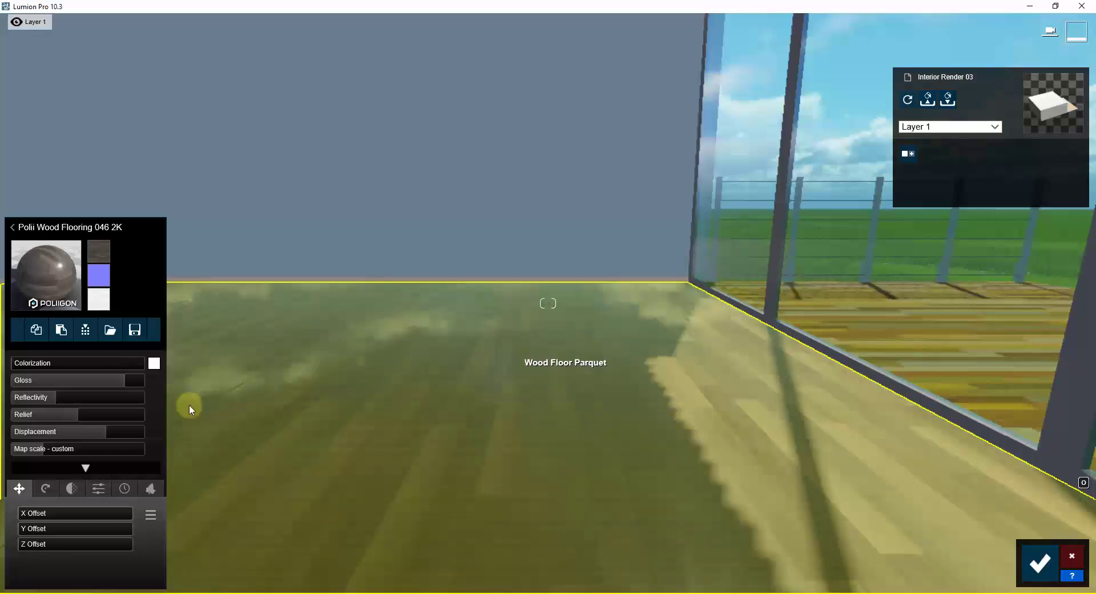
- Lower the wood floor's gloss for a duller finish and fine-tune its reflectivity and map scale
mouse_move(50, 398)
drag(57, 399, 40, 380)
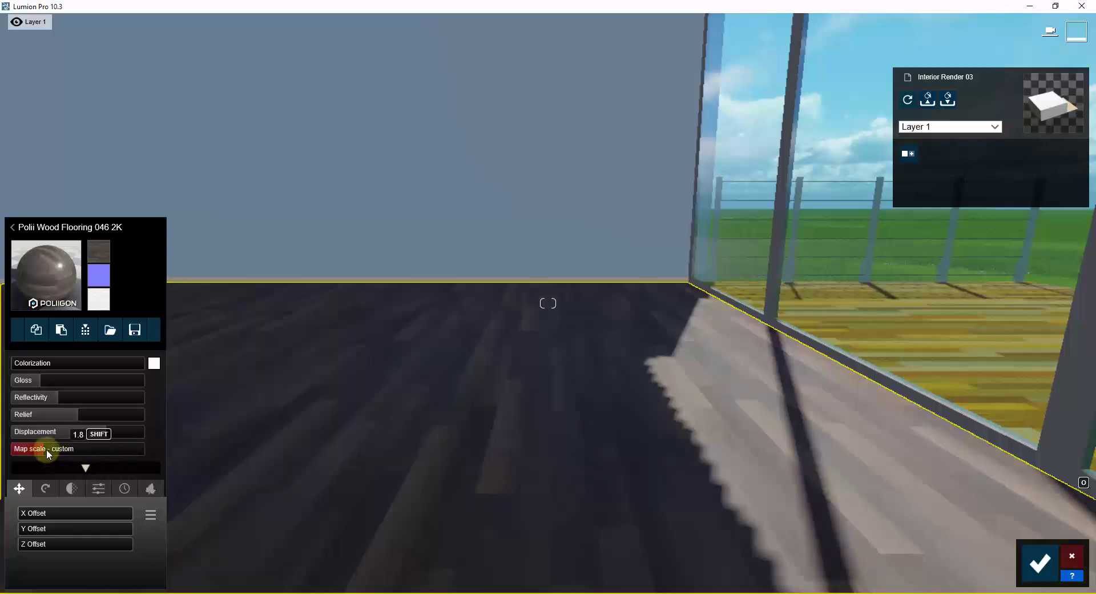
drag(46, 449, 46, 449)
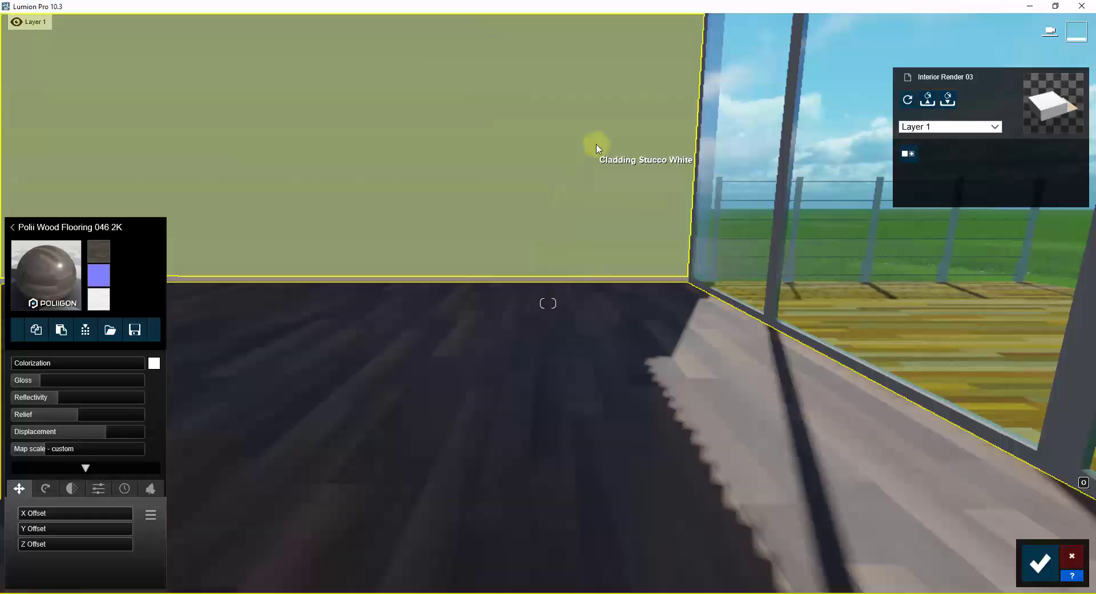
right_drag(642, 116, 622, 191)
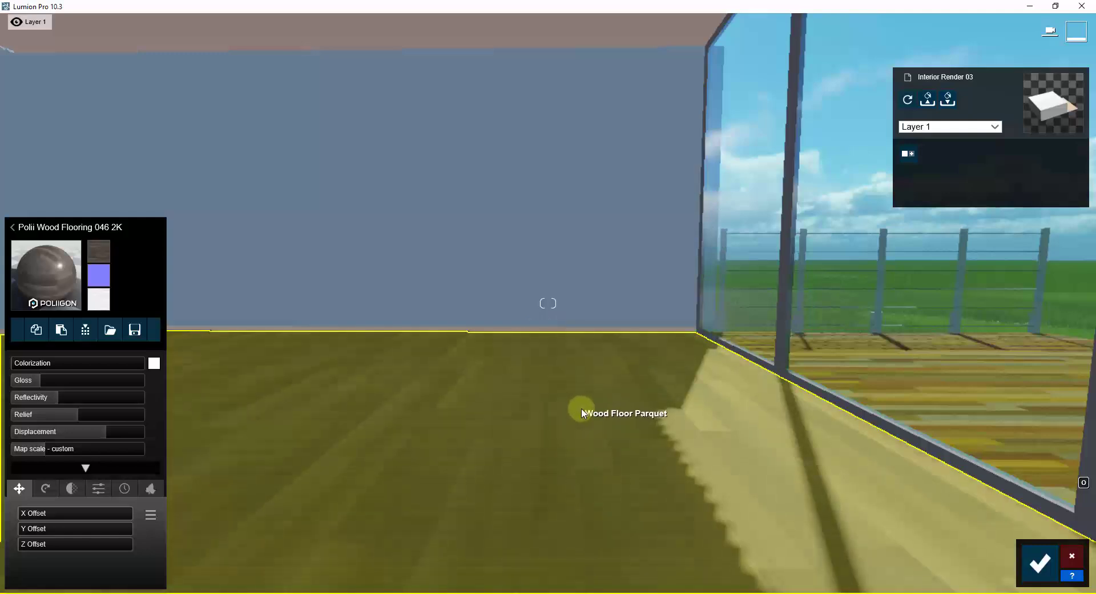
click(572, 406)
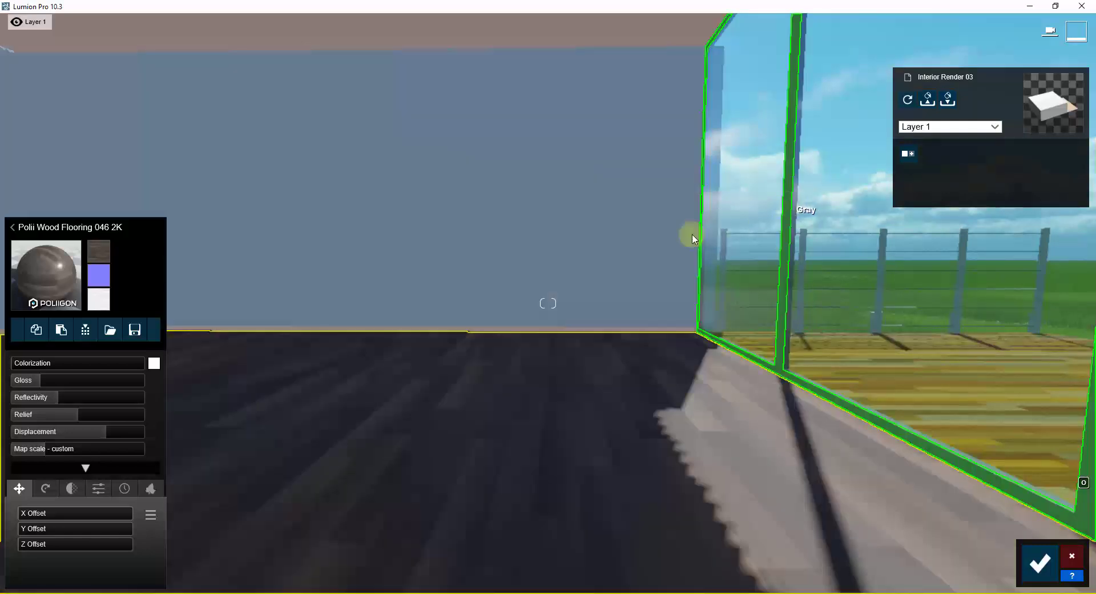
- Assign Aluminium with adjusted gloss to the gray window frames and Interior Volume Glass 002 to the glazing
click(786, 209)
click(71, 209)
click(38, 345)
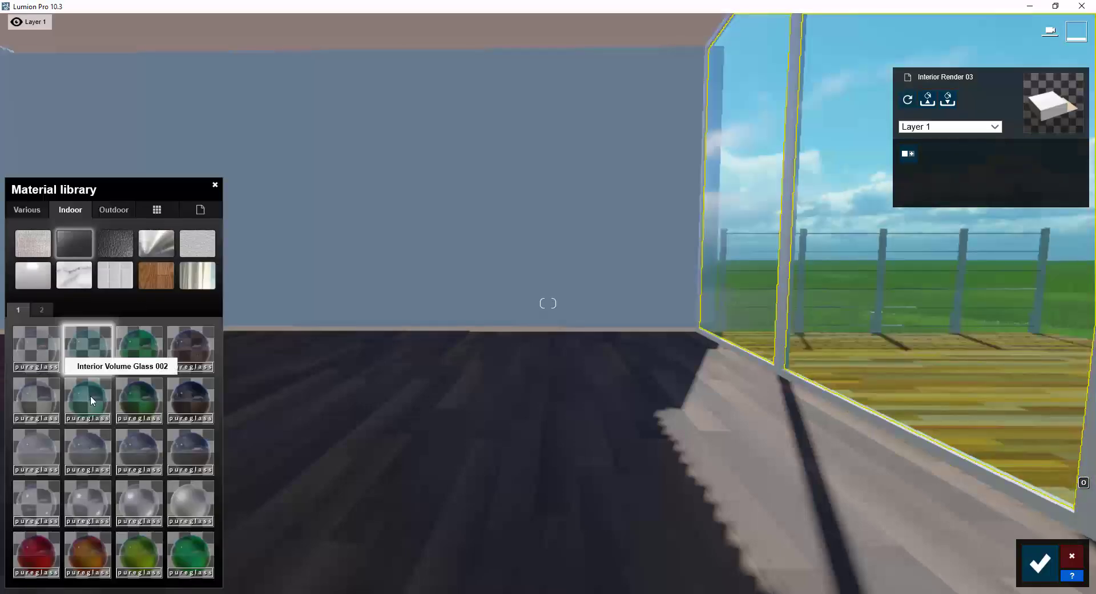
click(90, 395)
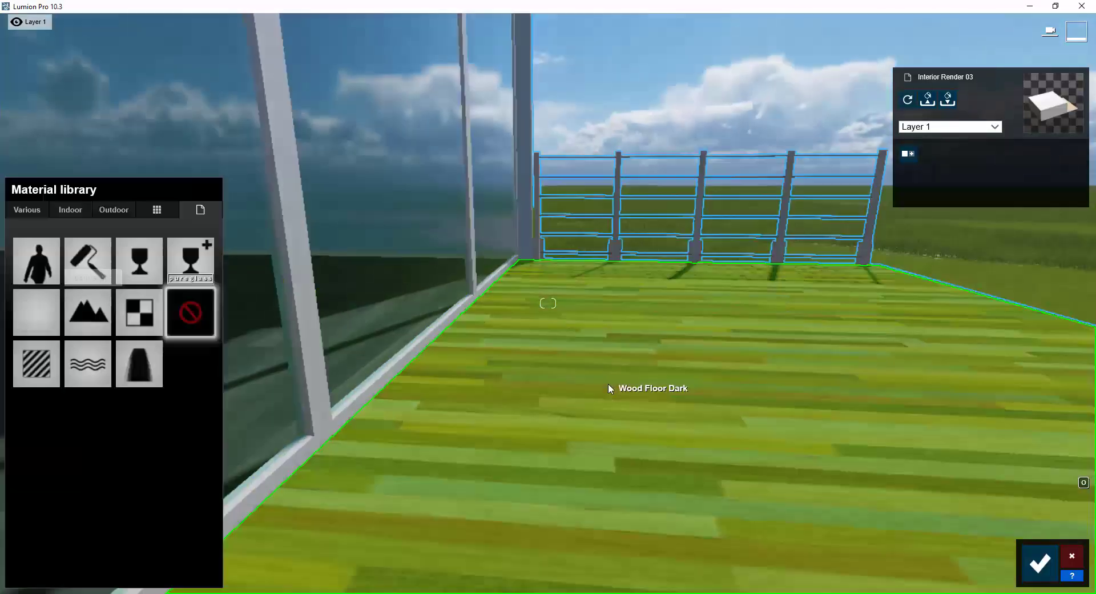
- Apply an outdoor wood plank material to the deck and the indoor metal Aluminium to the railing posts
click(113, 209)
click(115, 274)
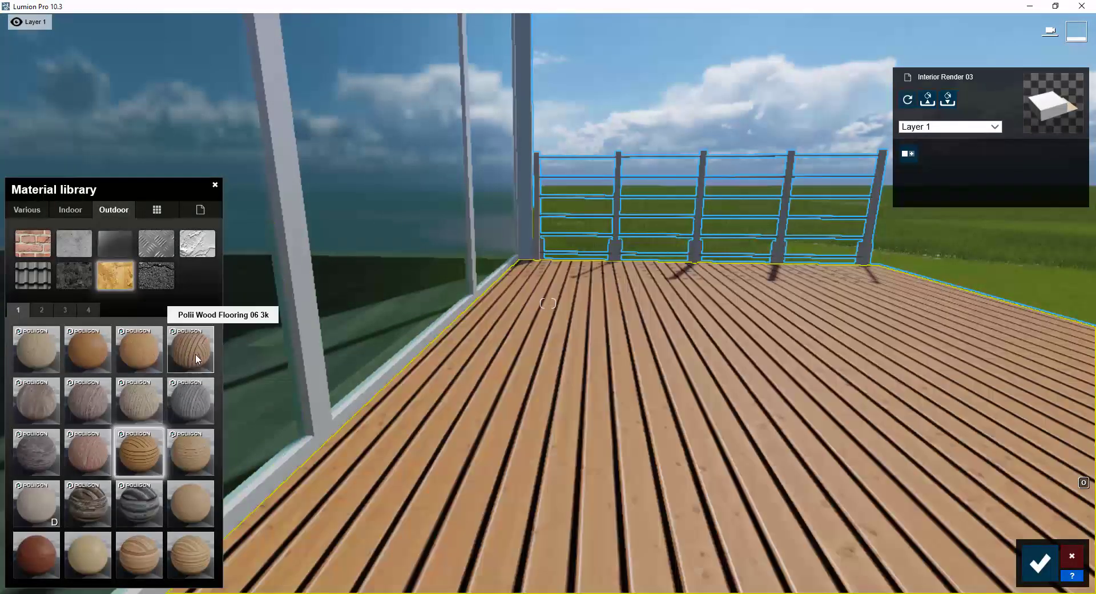
click(622, 244)
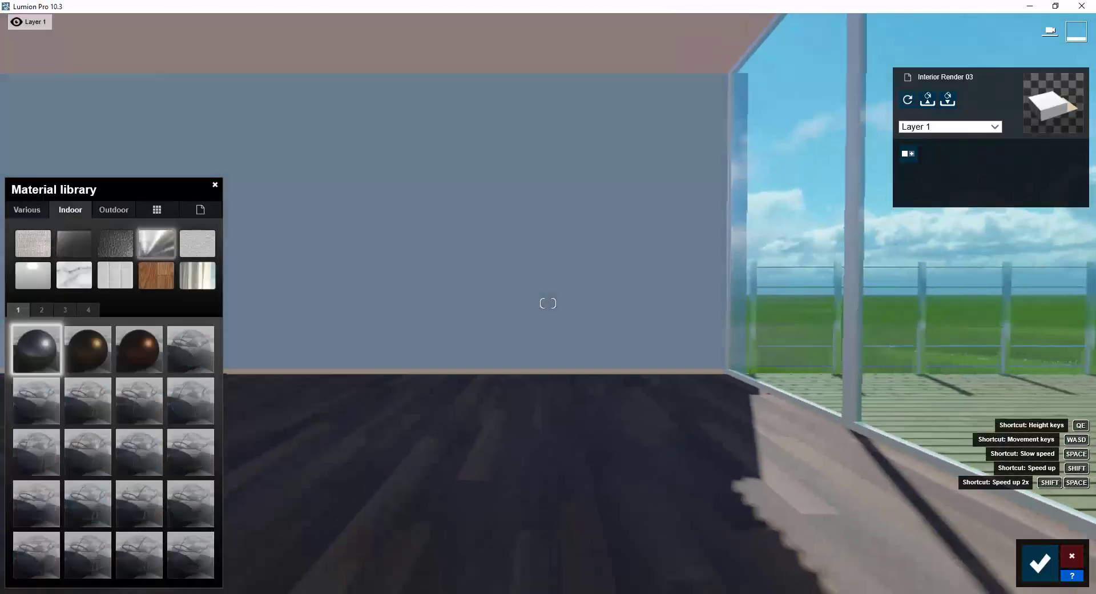
- Save the material changes made to the building model and return to the interior view
key(s)
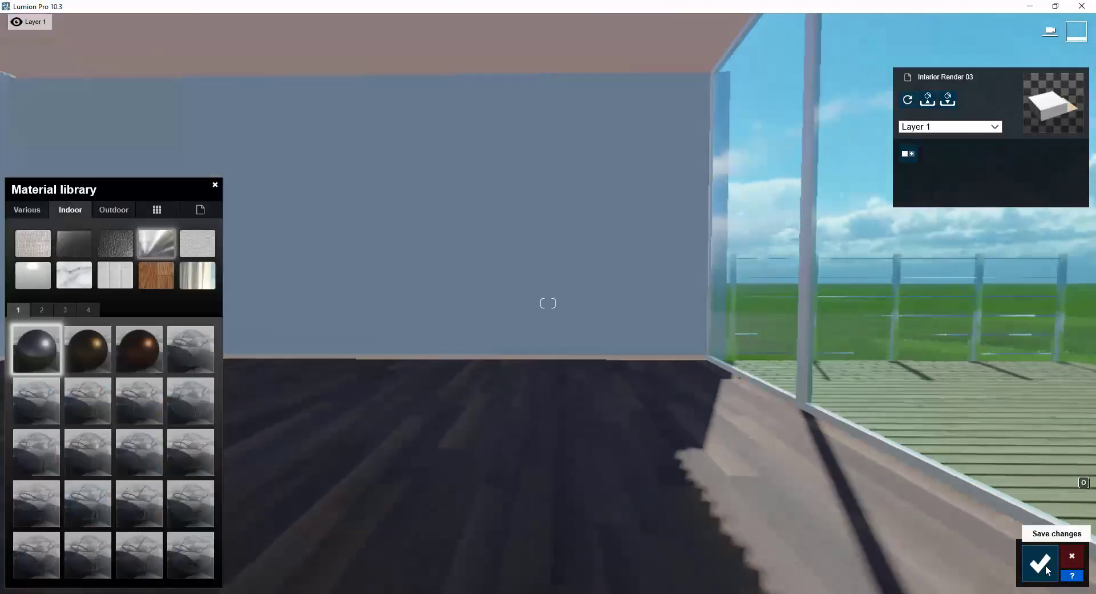
click(1048, 567)
click(1048, 566)
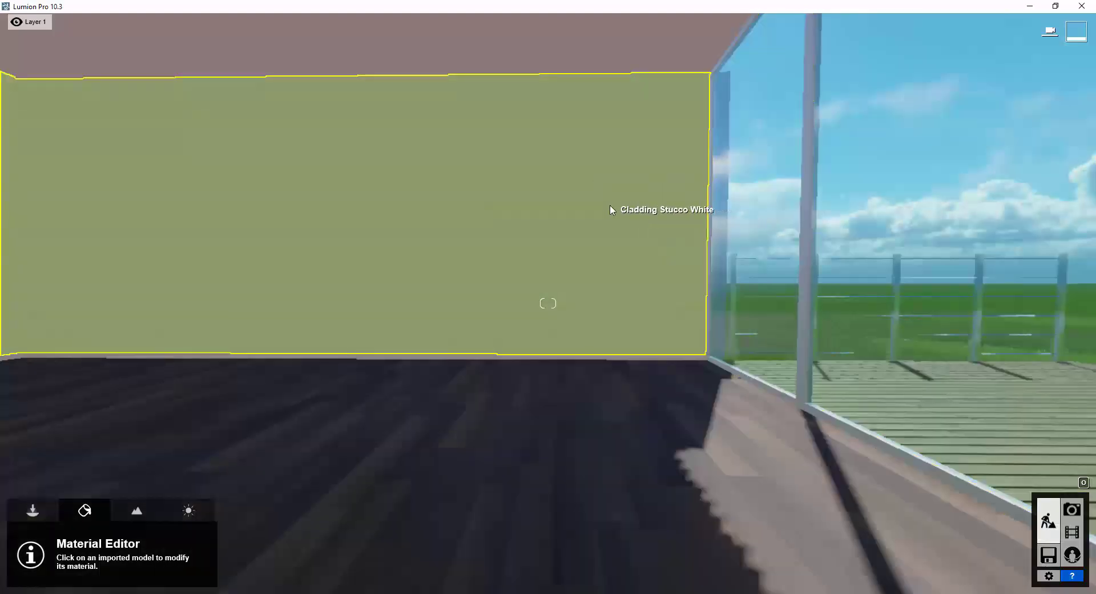
mouse_move(611, 210)
right_down()
mouse_move(597, 211)
mouse_move(615, 203)
right_up()
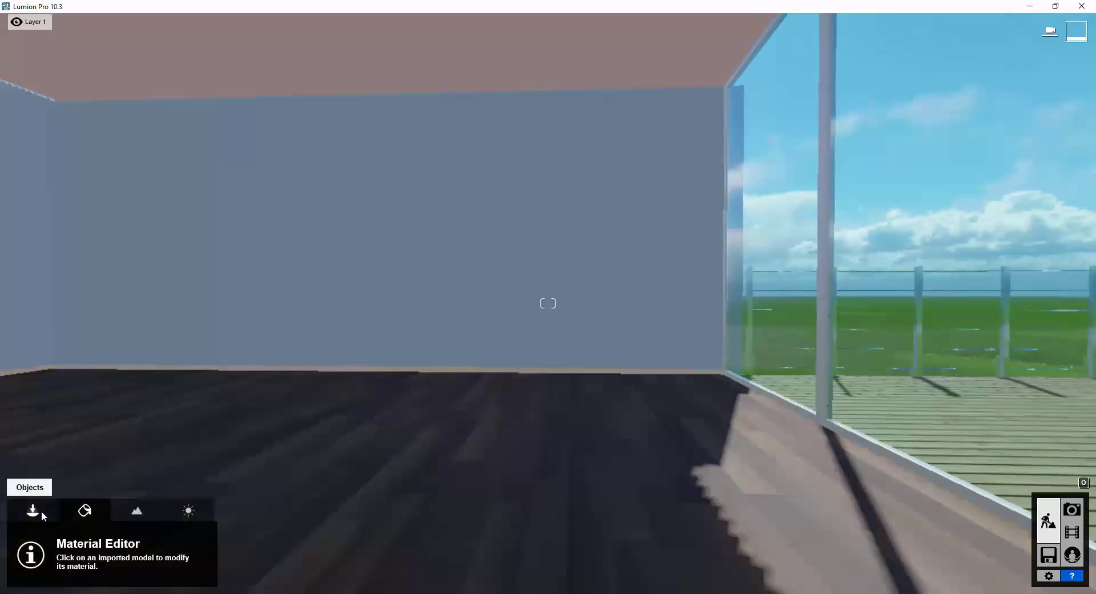
- Open the indoor object library for placing furniture and show its sofa models
click(41, 511)
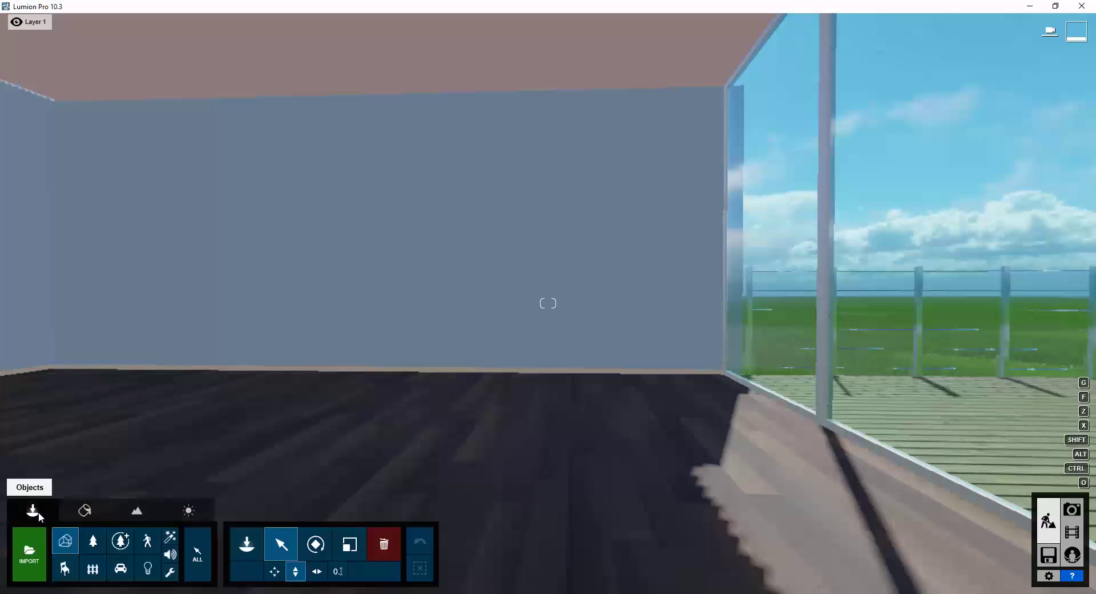
click(78, 573)
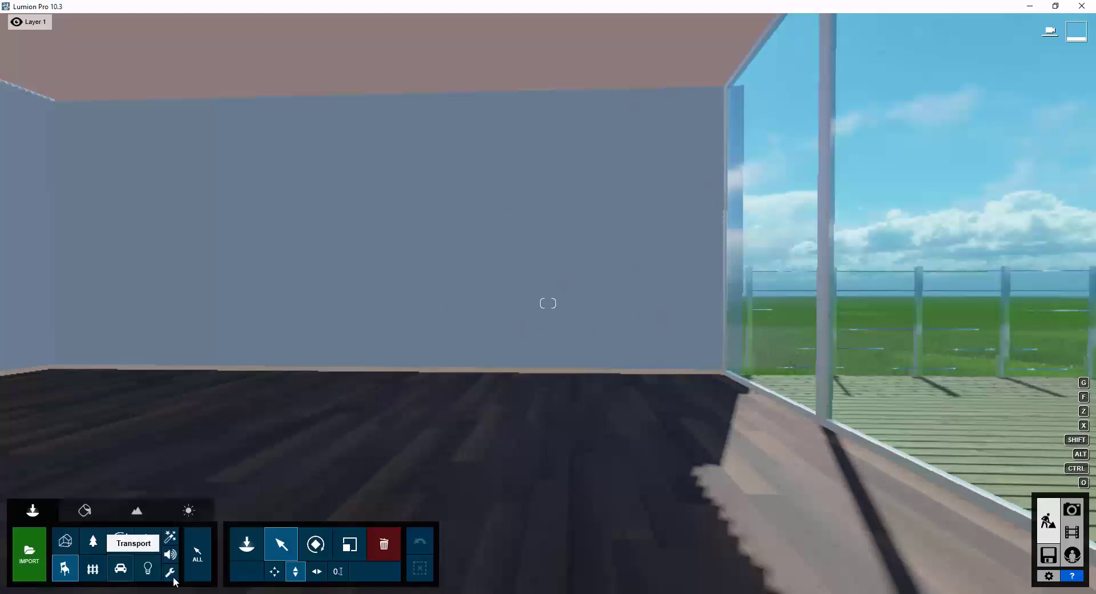
click(246, 543)
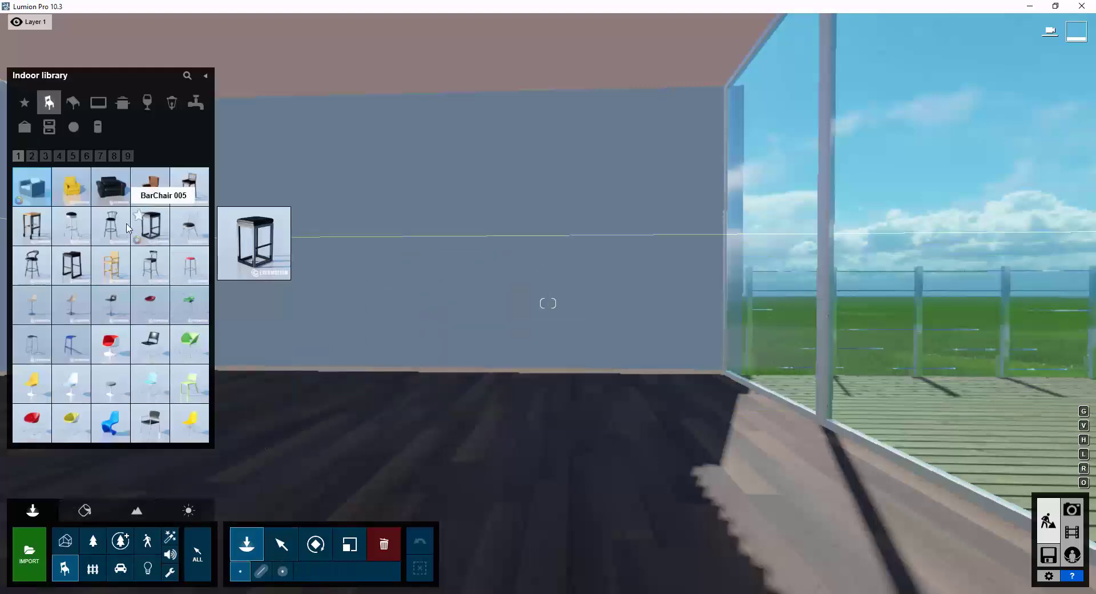
click(114, 157)
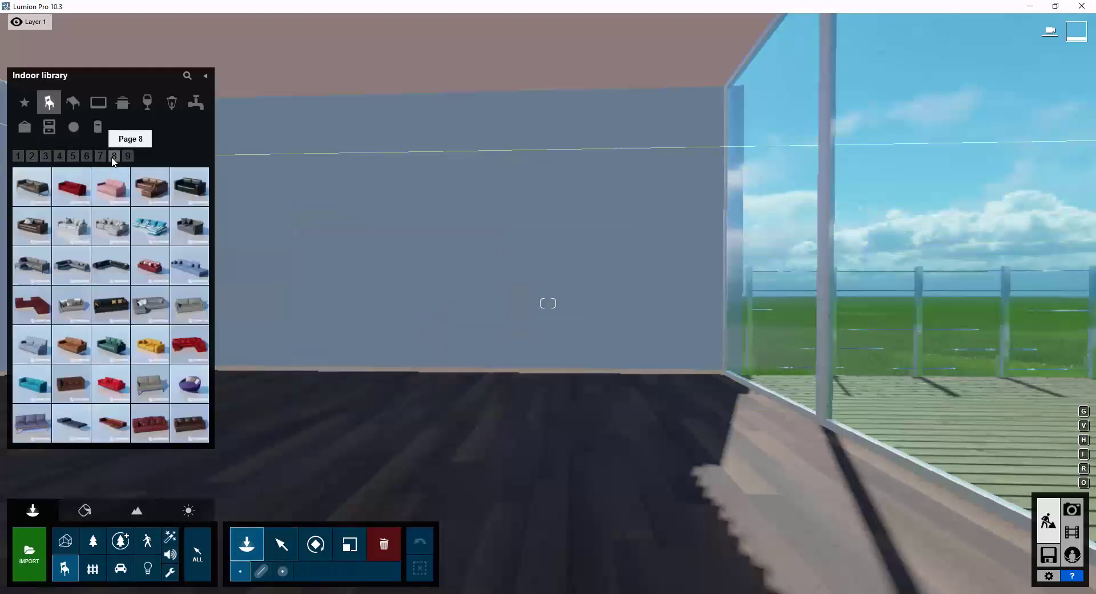
- Choose Sofa 009 and place it on the wood floor against the back wall
mouse_move(140, 294)
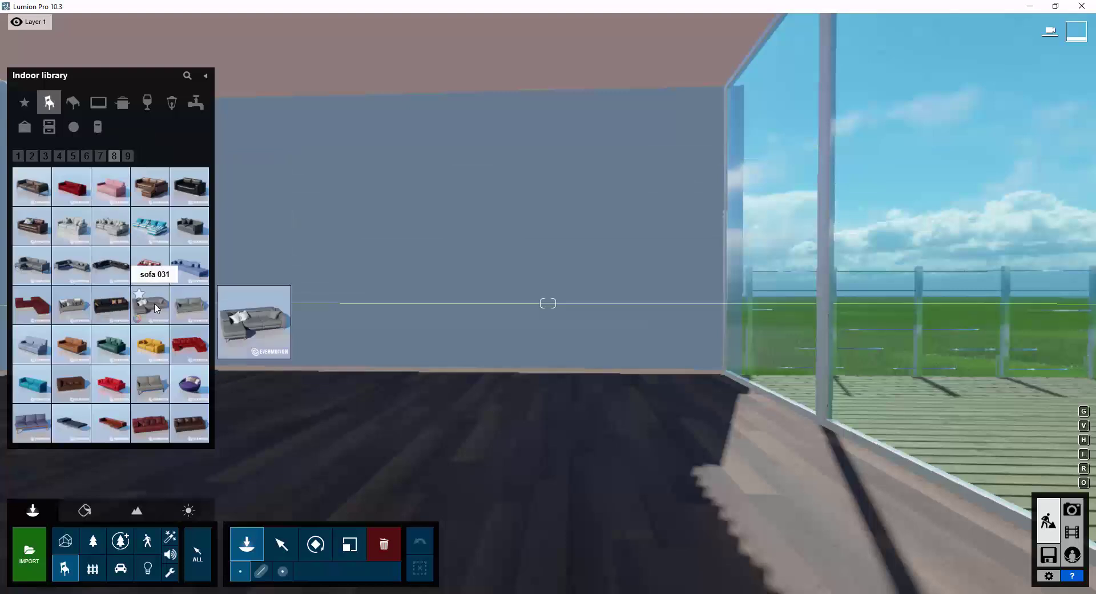
mouse_move(103, 313)
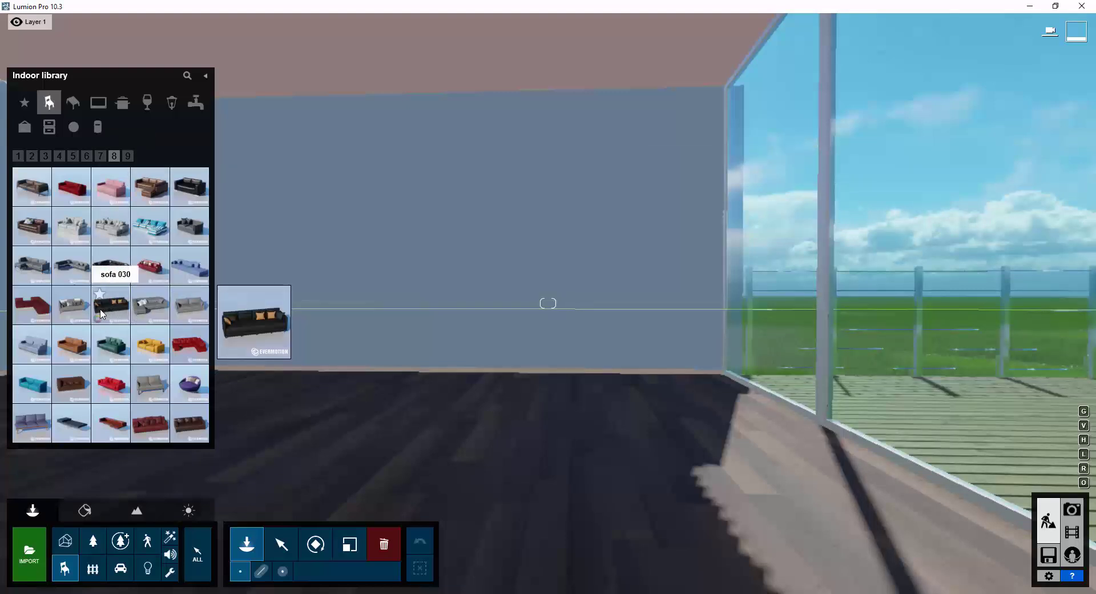
click(148, 306)
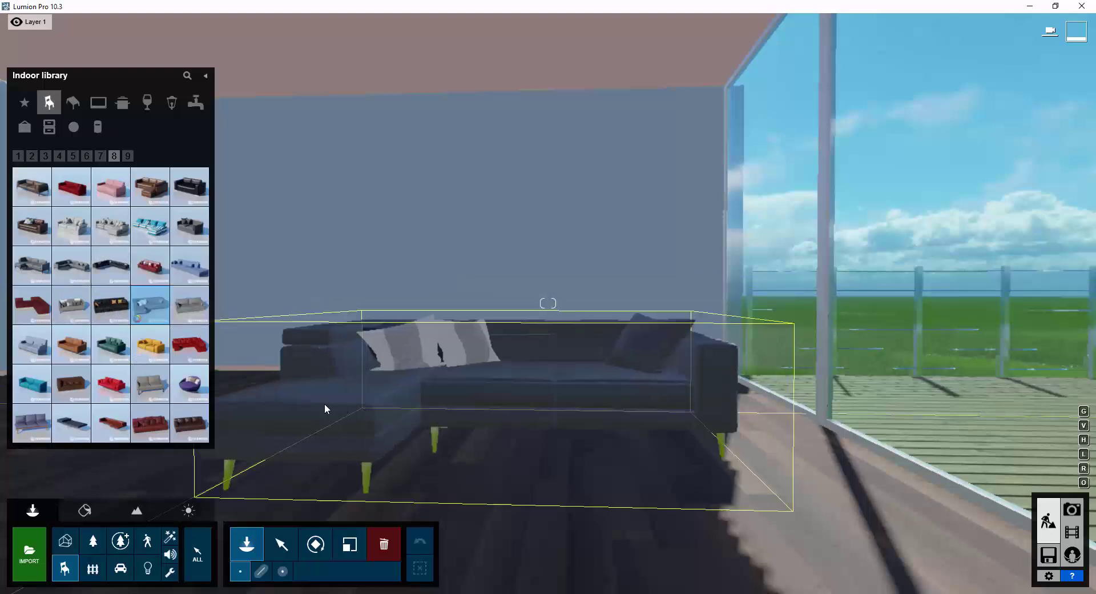
click(71, 308)
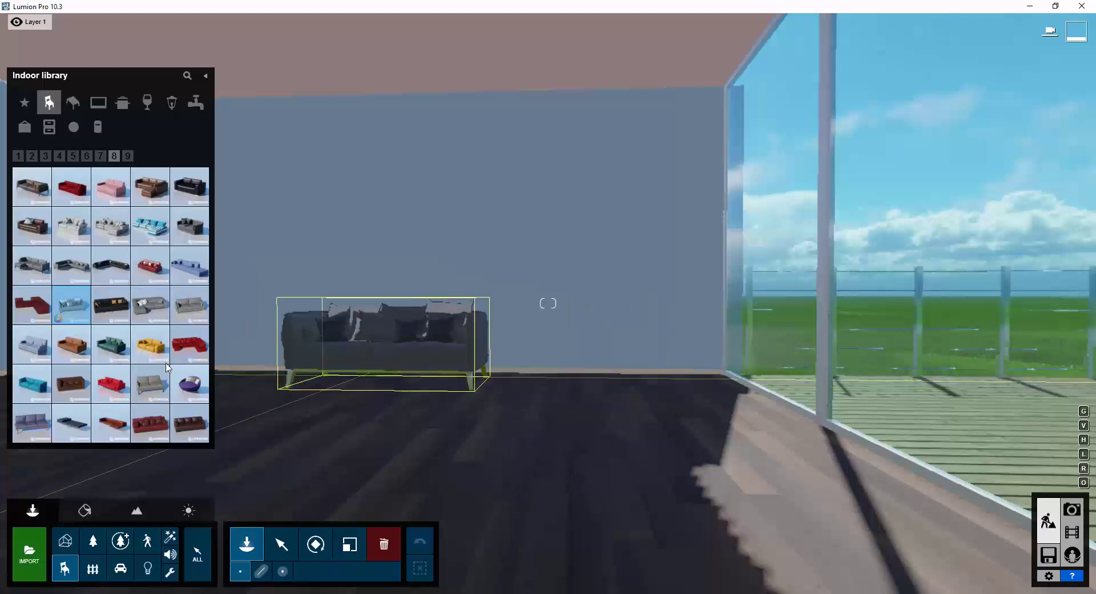
click(100, 155)
mouse_move(114, 392)
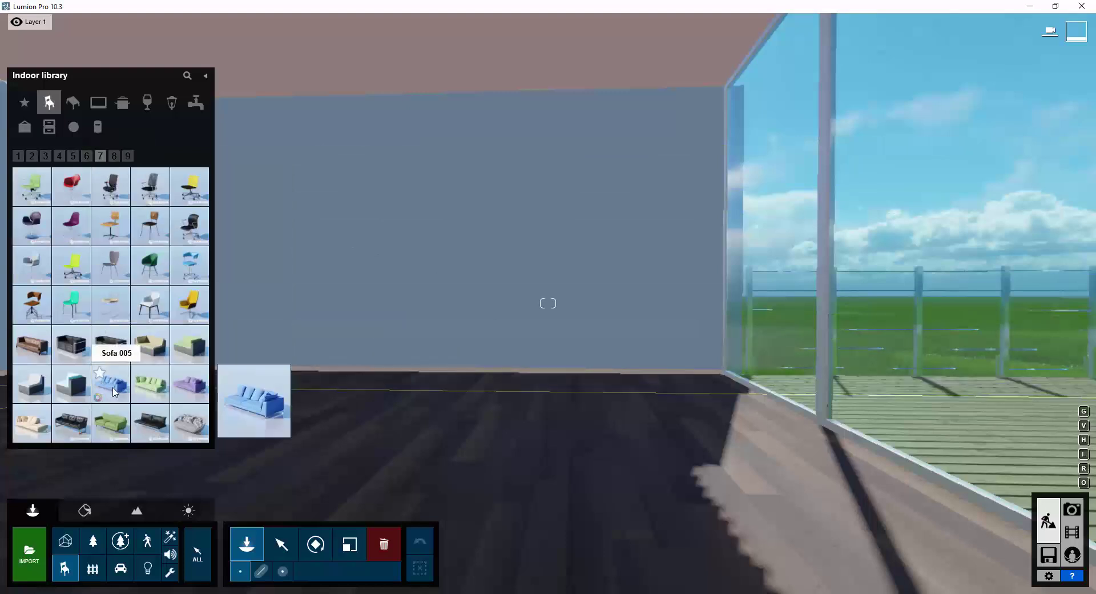
click(74, 426)
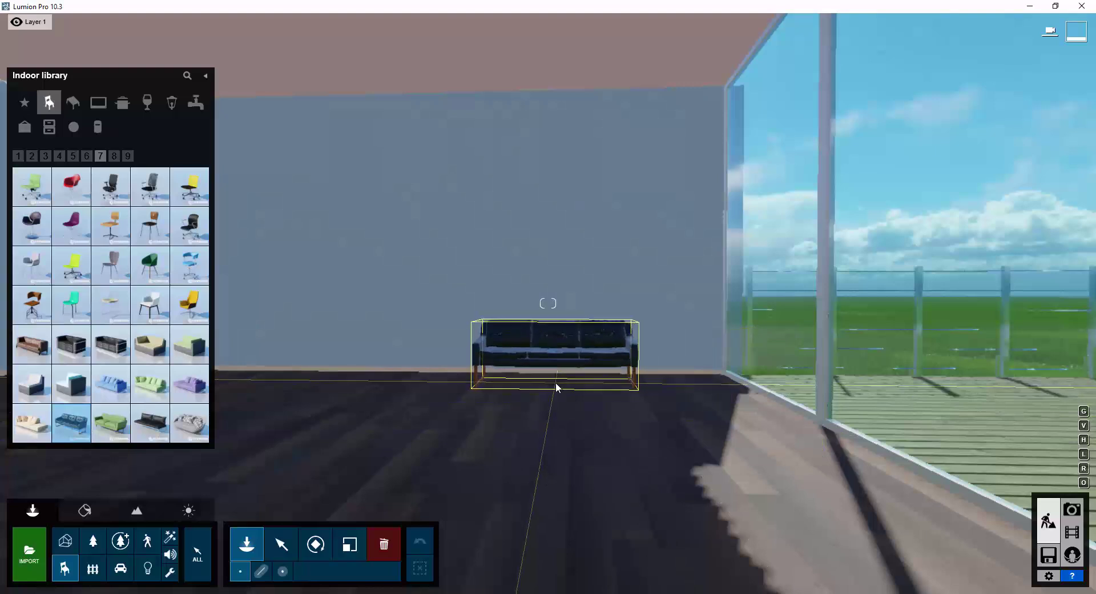
click(555, 382)
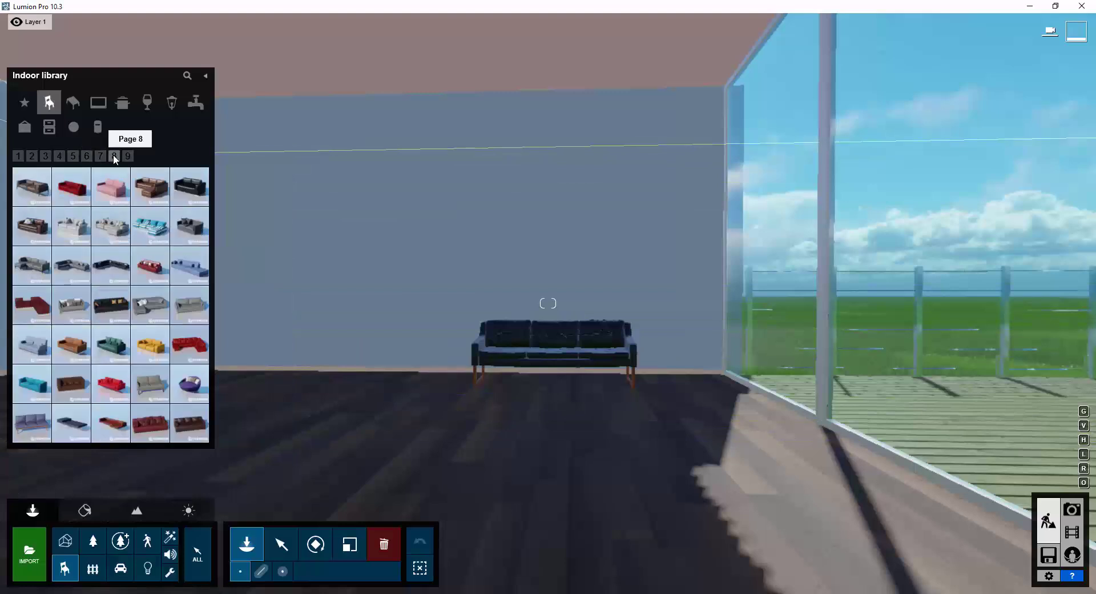
- Place two LoungeChair 045 armchairs one behind the other beside the sofa, rotated to face the middle of the room
click(73, 156)
click(188, 304)
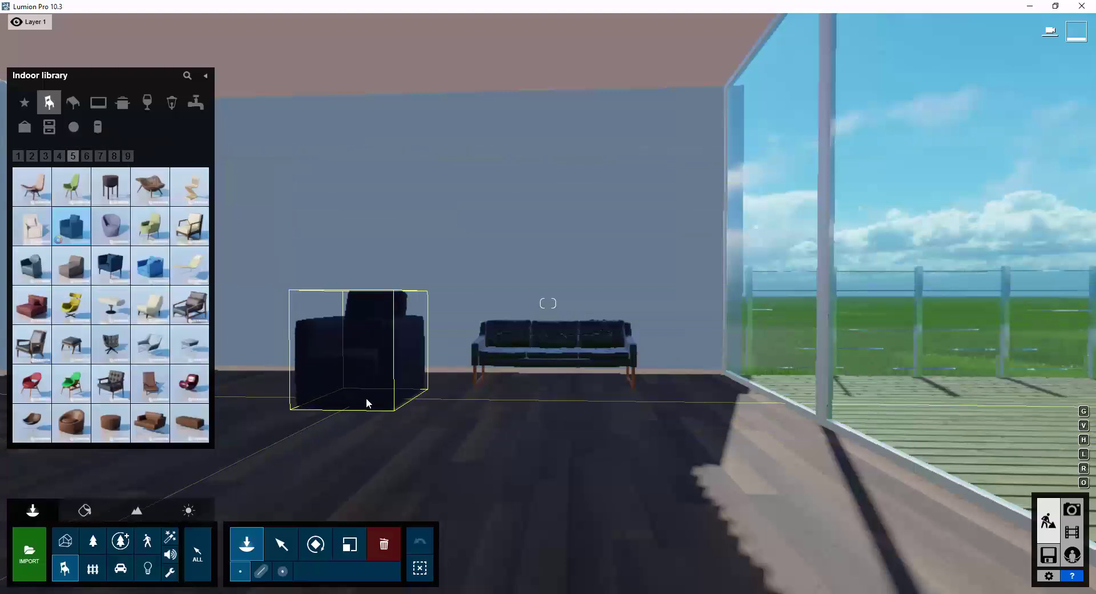
key(r)
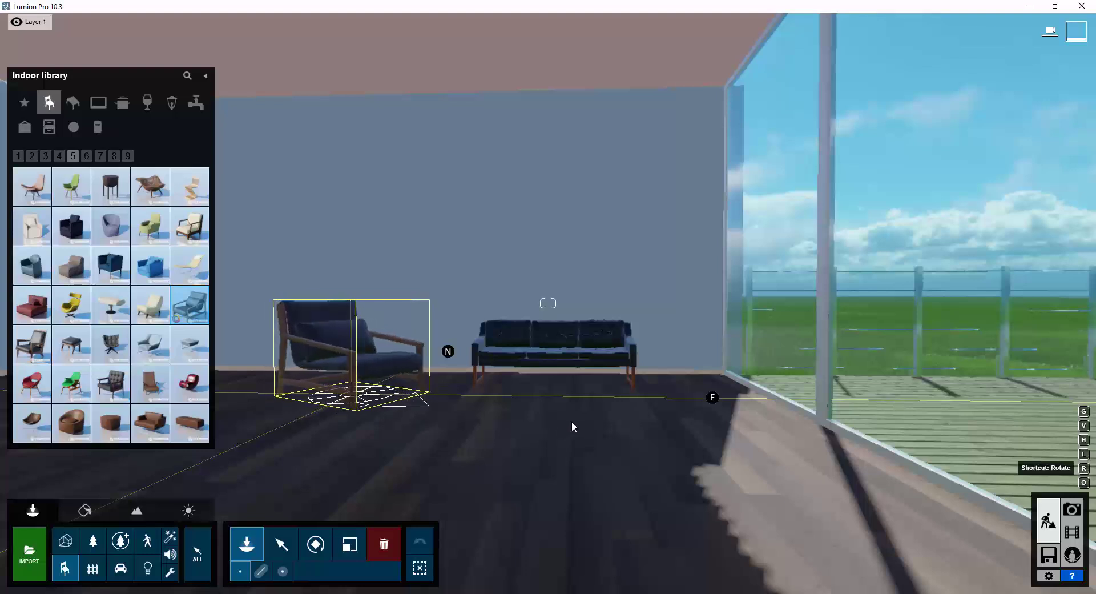
click(632, 460)
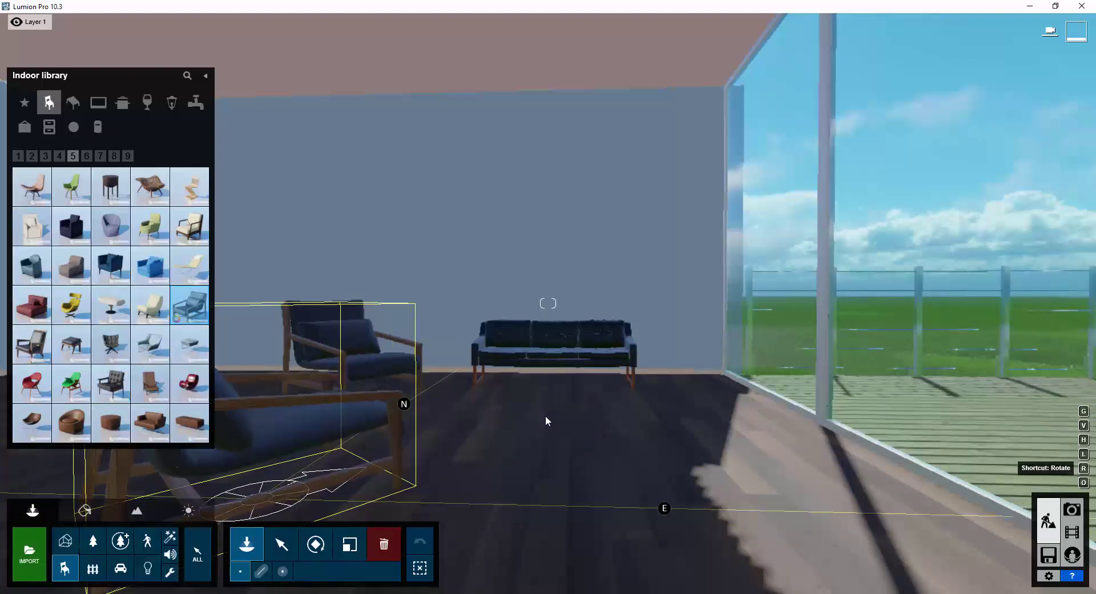
- Delete the three-seat sofa at the back wall and place a larger dark two-seat sofa there
click(384, 544)
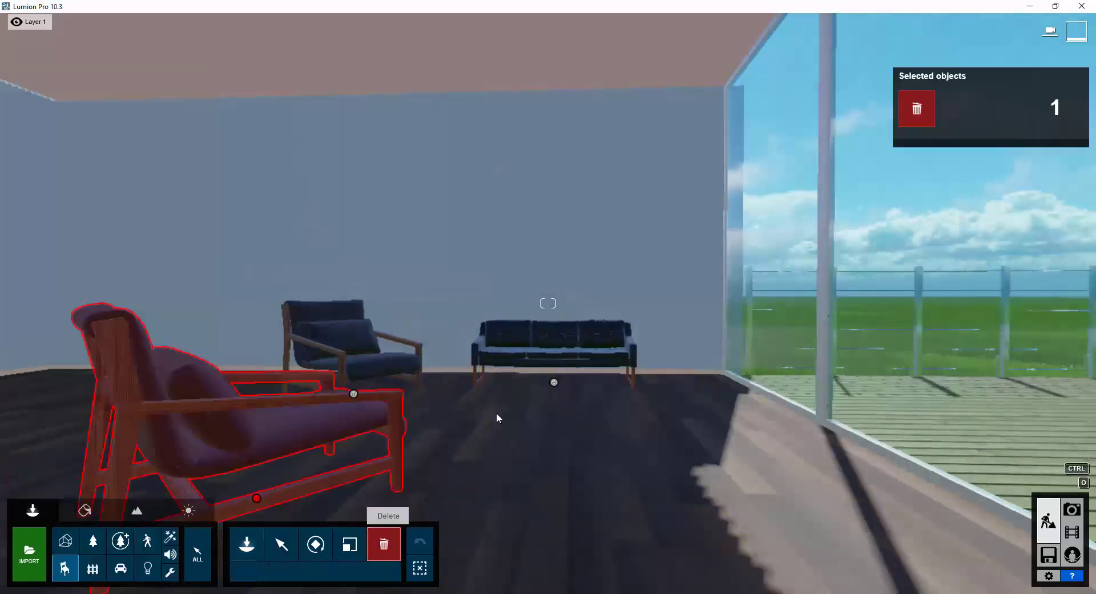
click(552, 380)
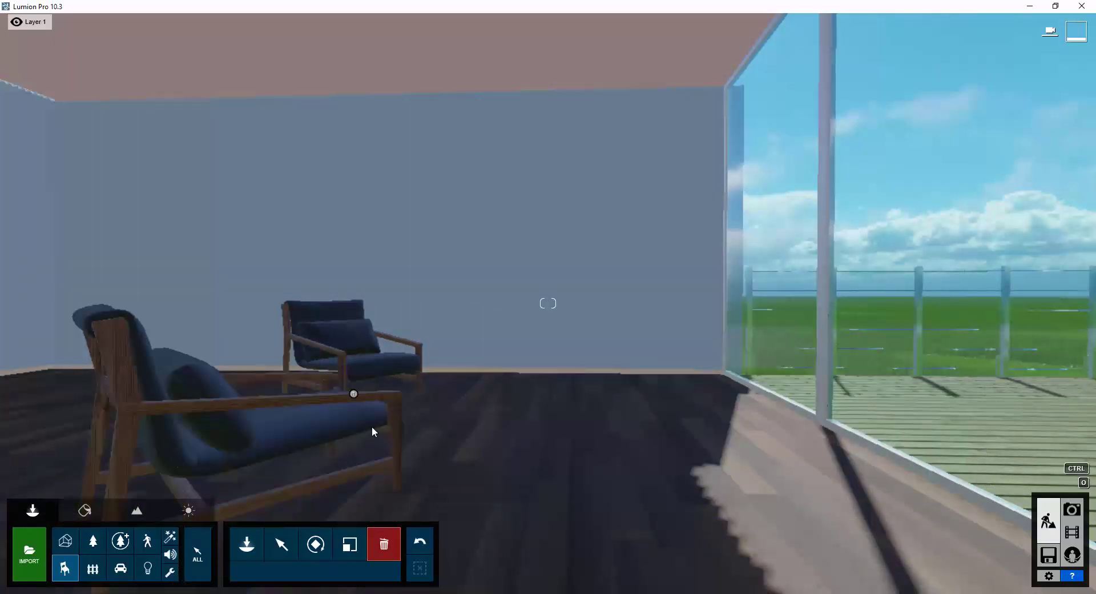
click(259, 549)
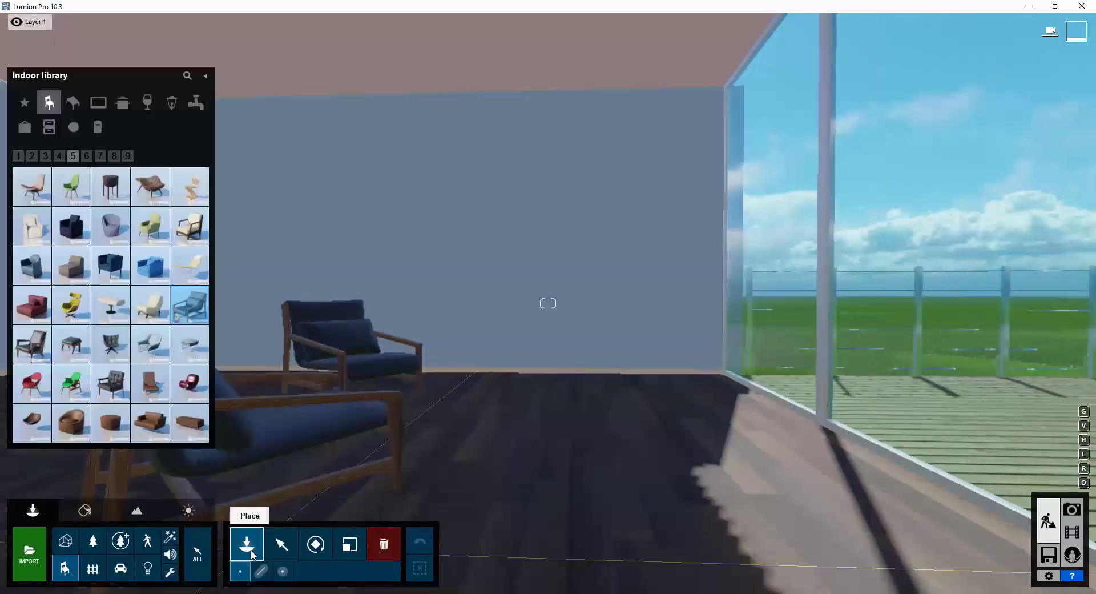
click(100, 156)
click(111, 187)
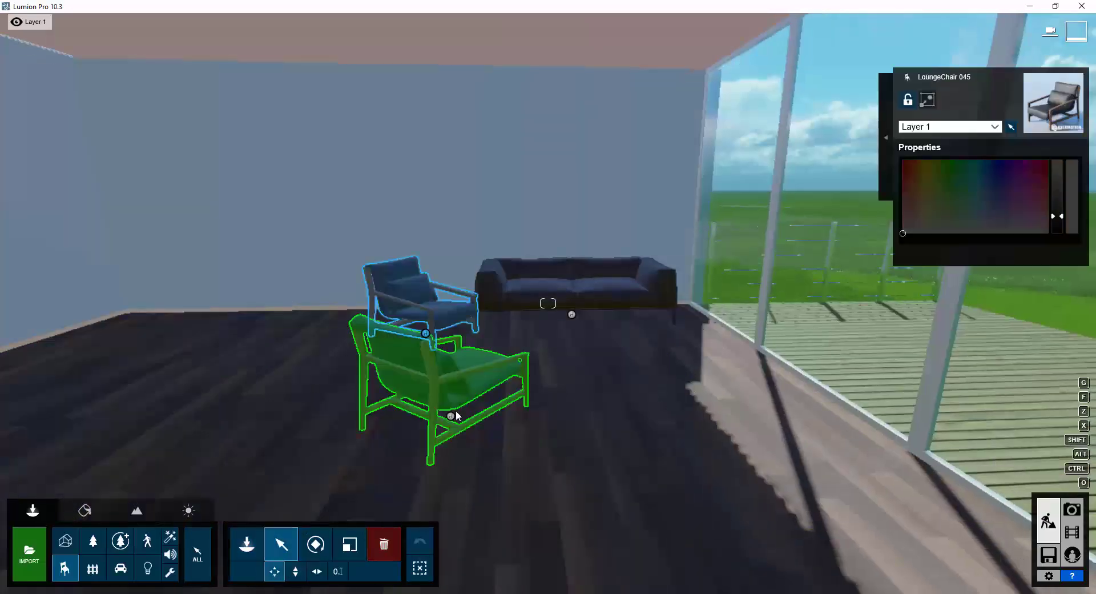
- Adjust the position of the LoungeChair 045 armchairs beside the sofa
drag(448, 411, 419, 347)
key(w)
mouse_move(420, 347)
right_down()
mouse_move(443, 296)
mouse_move(409, 329)
right_up()
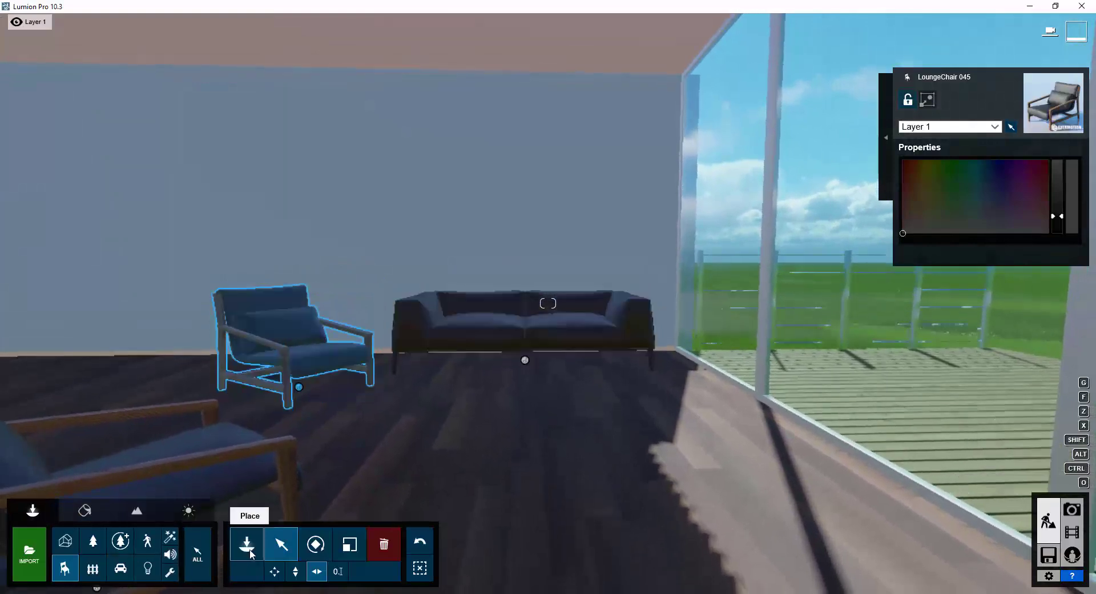
- Place a long wooden table with trestle legs on the floor in front of the sofa
click(250, 545)
click(73, 103)
click(70, 265)
click(527, 419)
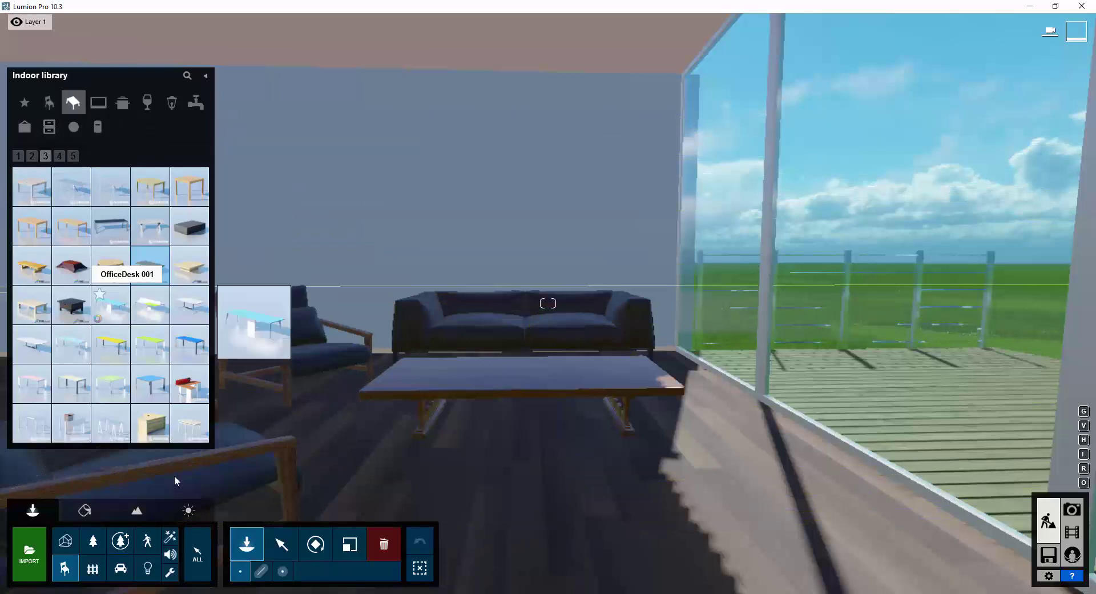
- Place the FicusLyrata 001 plant from the nature library in the corner between the sofa and the window
click(94, 540)
click(190, 191)
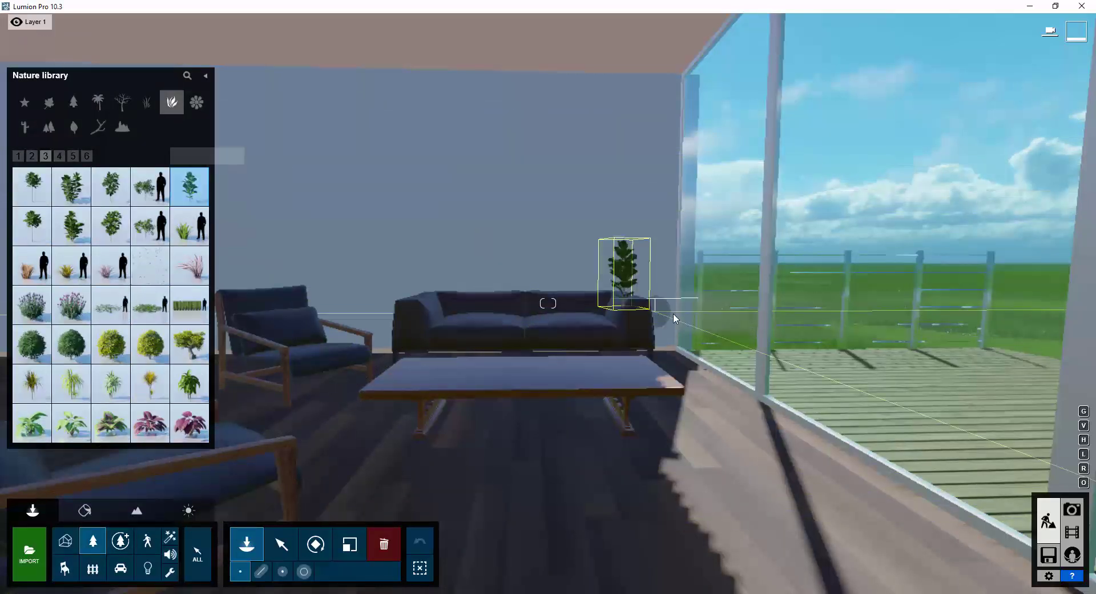
click(669, 362)
click(696, 366)
right_drag(696, 366, 765, 378)
key(w)
right_drag(594, 366, 605, 369)
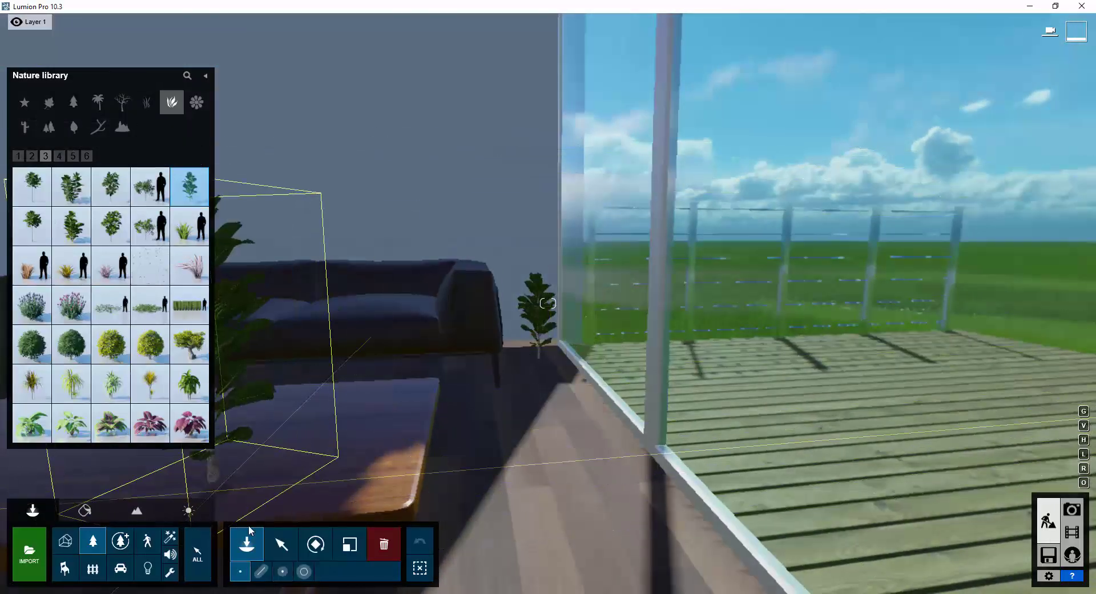
- Place PlantPot 001 from the indoor library around the base of the ficus beside the sofa
click(65, 567)
click(24, 127)
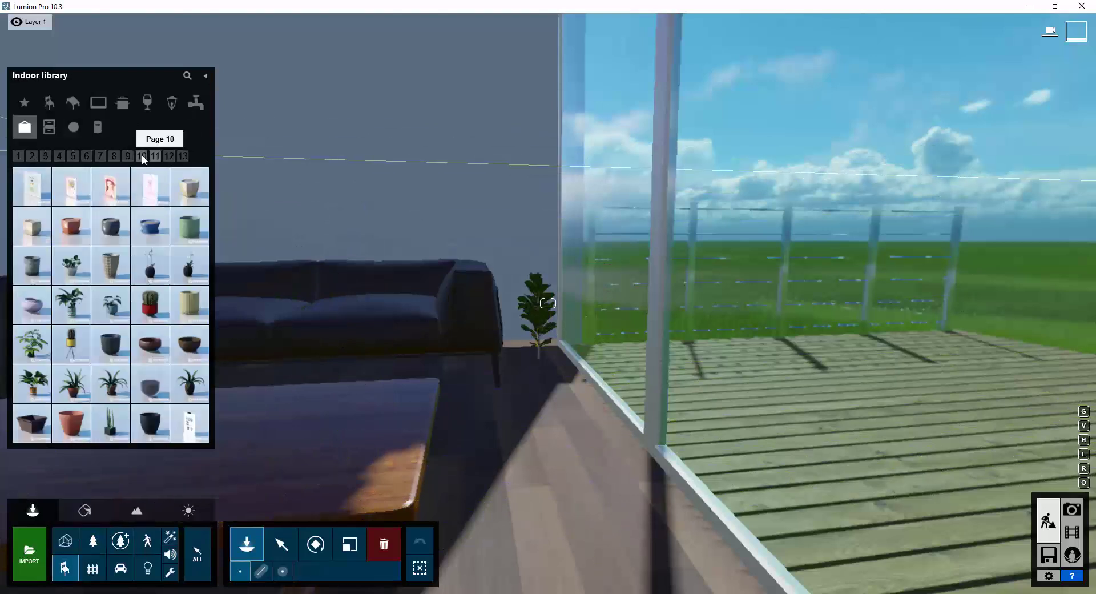
click(190, 188)
click(536, 371)
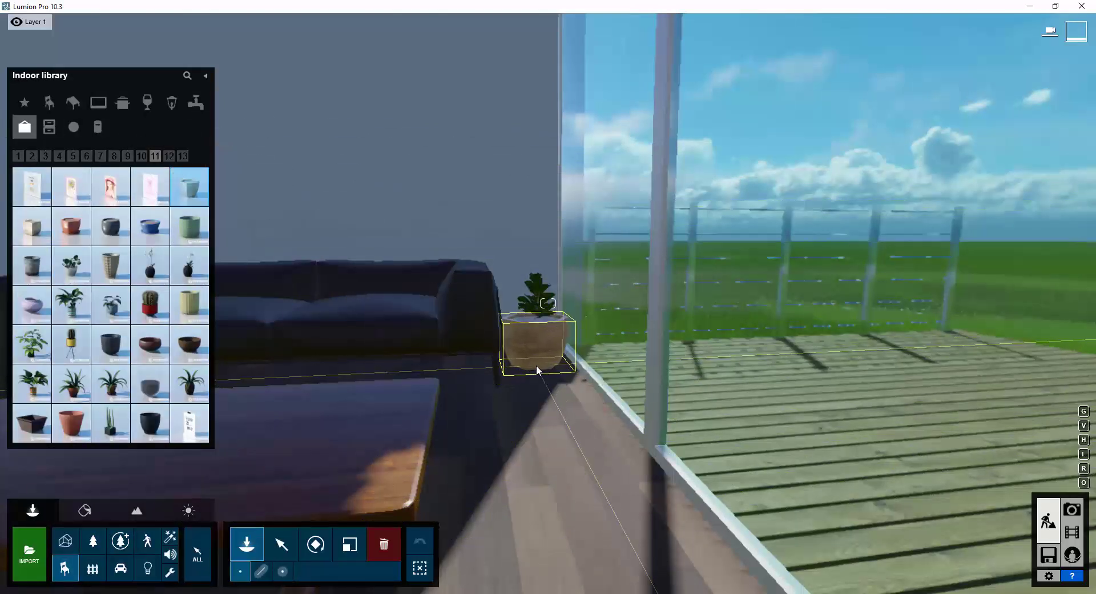
- Raise the FicusLyrata 001 plant vertically so its stem starts at the pot's soil surface
click(282, 543)
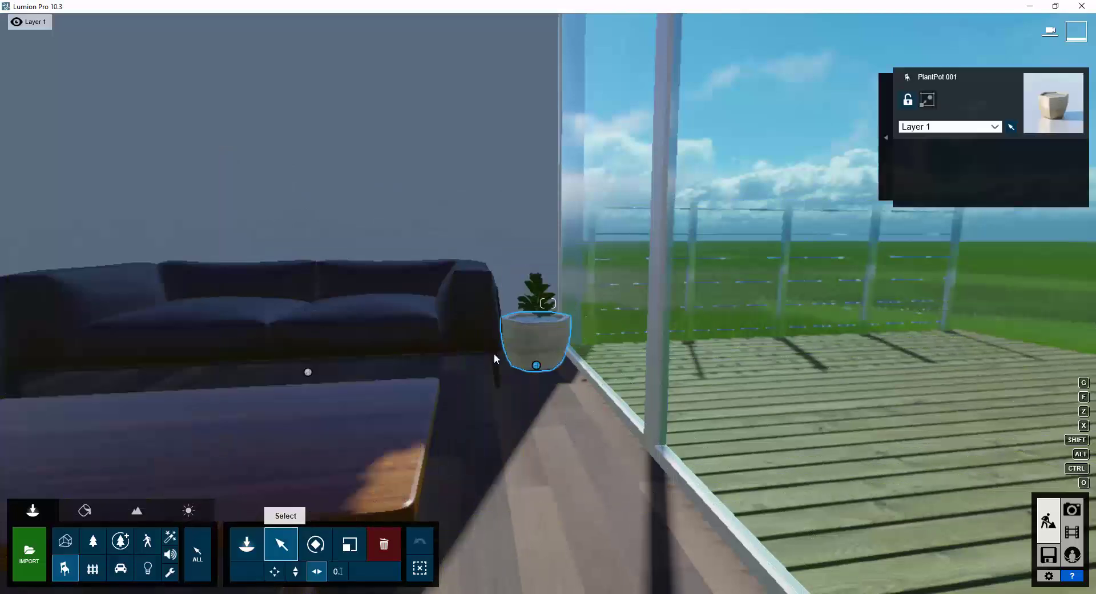
click(538, 294)
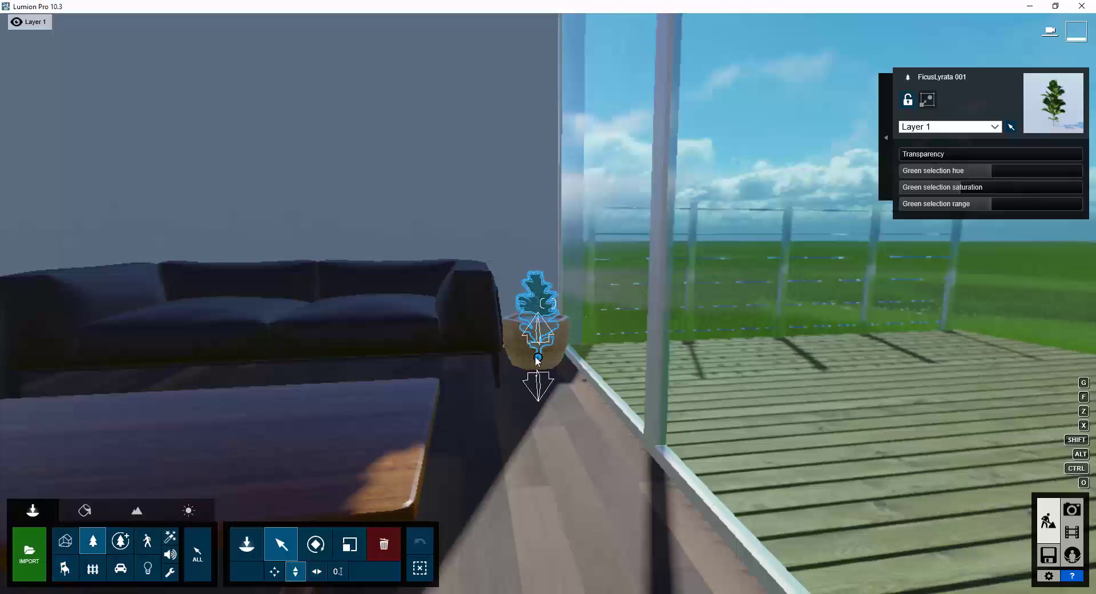
drag(537, 333, 538, 333)
- Enlarge the FicusLyrata 001 plant and shift it horizontally to sit properly in the pot
click(350, 547)
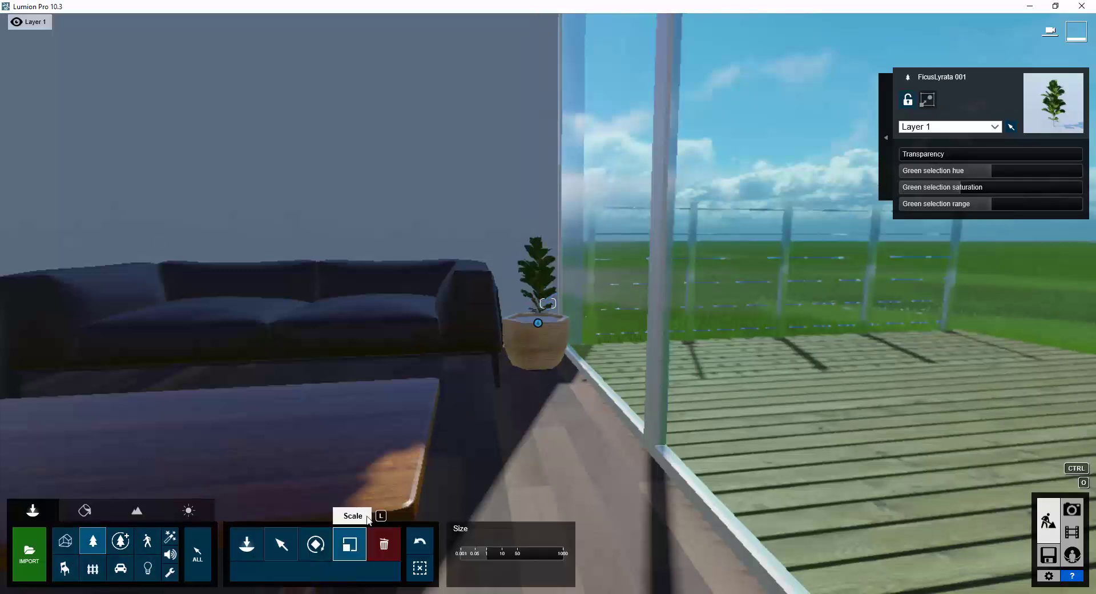
drag(542, 270, 543, 218)
right_drag(544, 218, 541, 272)
key(w)
key(w)
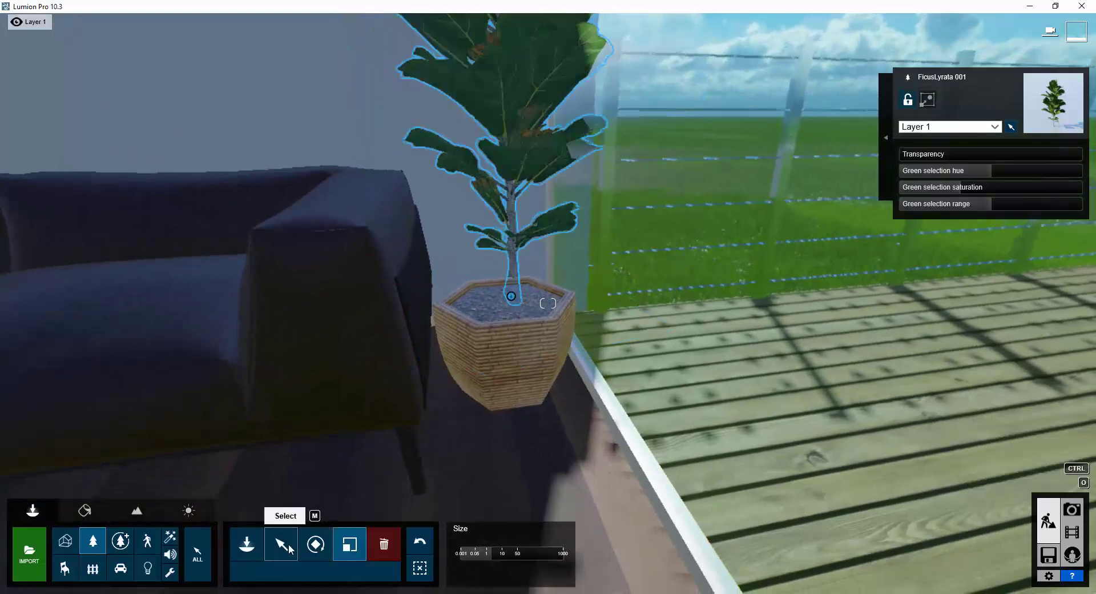
click(282, 545)
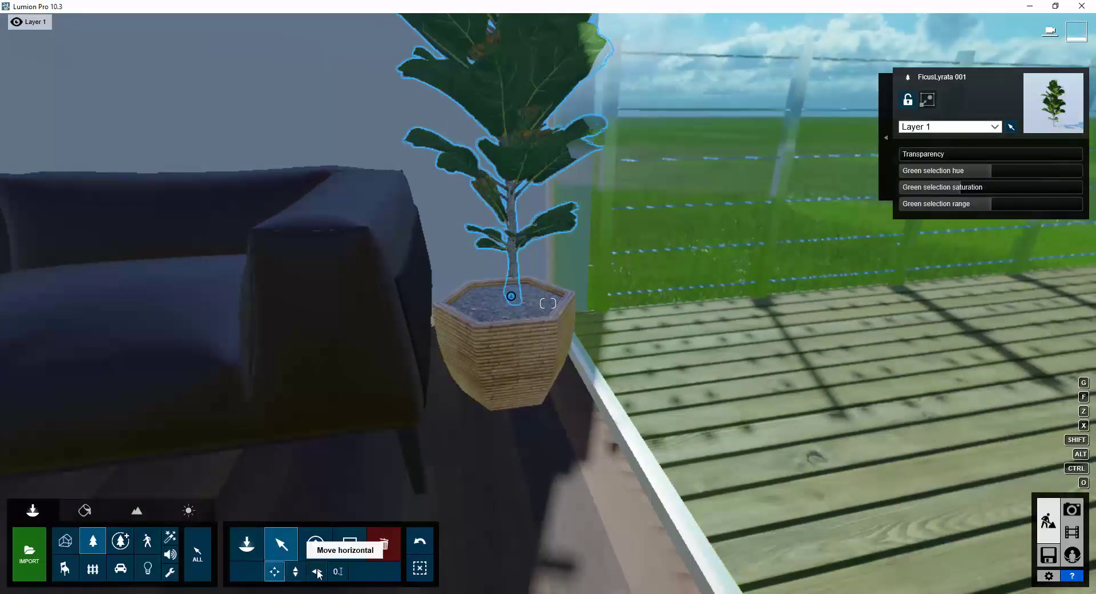
drag(512, 305, 541, 358)
- Place FloorLamp 006 between the rear armchair and the sofa and adjust its size
key(s)
right_drag(541, 358, 358, 390)
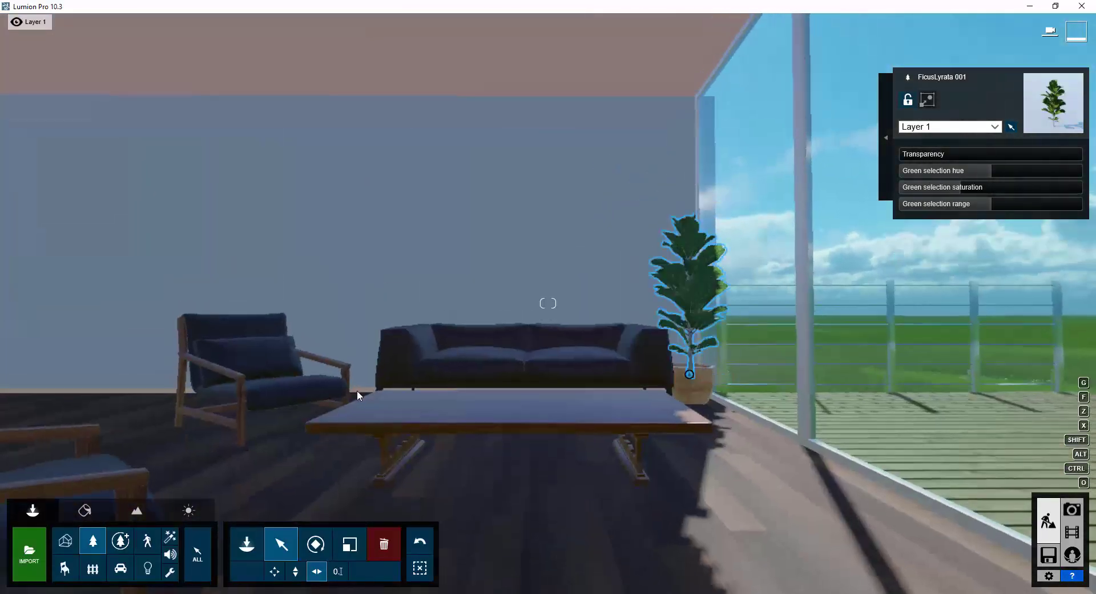
click(243, 547)
click(65, 568)
click(171, 102)
click(32, 223)
click(436, 395)
click(281, 544)
click(350, 544)
key(s)
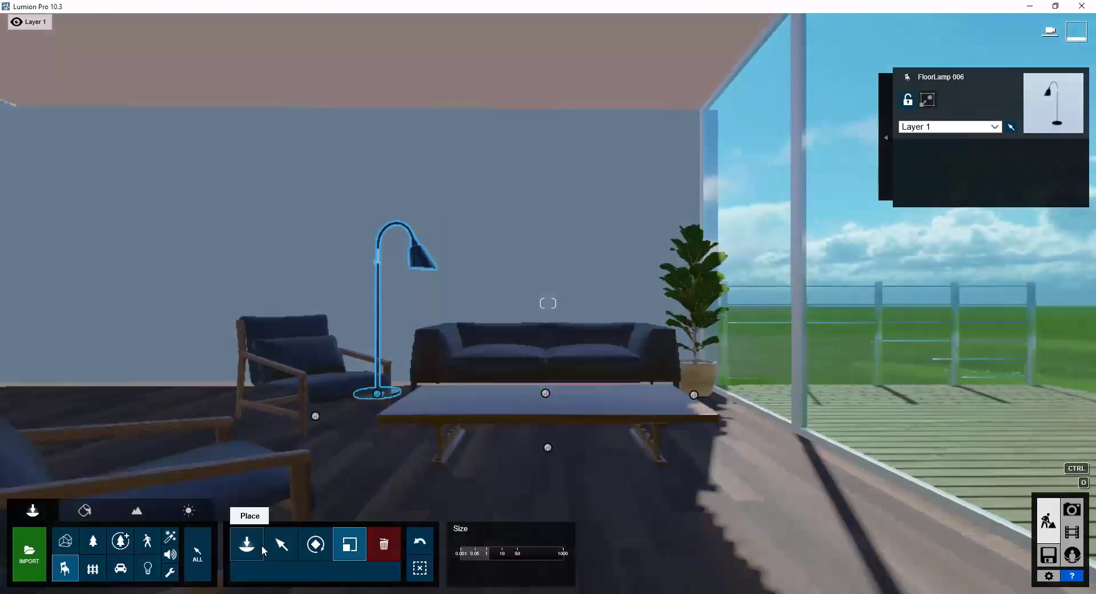
- Hang PictureFrame 048 on the back wall above the sofa and scale it to about 1.8x
click(243, 537)
click(25, 127)
click(142, 155)
click(110, 186)
click(190, 226)
click(548, 249)
click(349, 544)
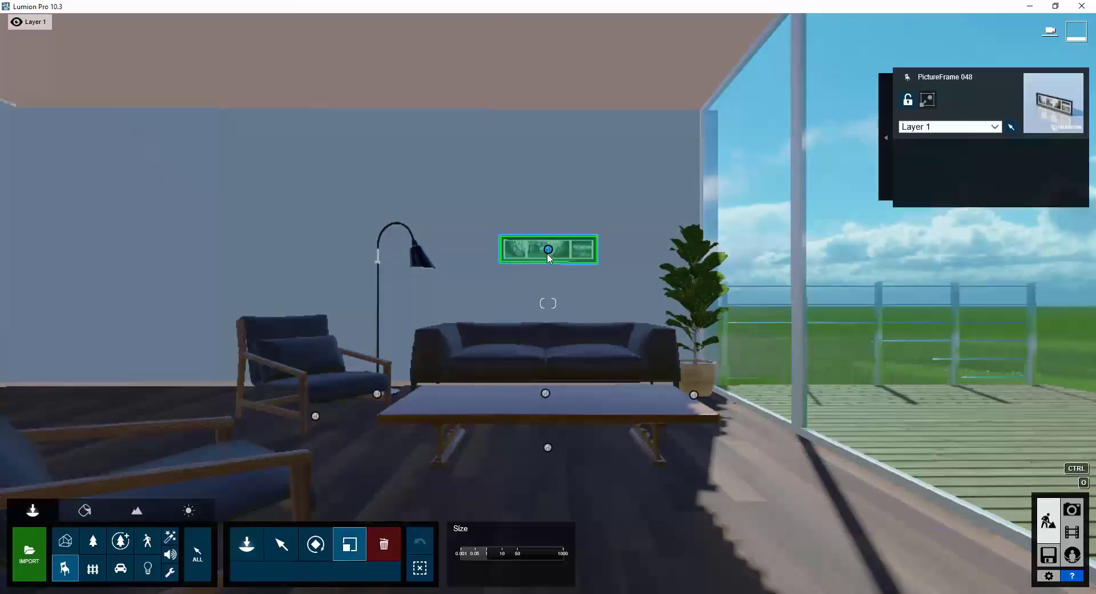
drag(483, 557, 491, 553)
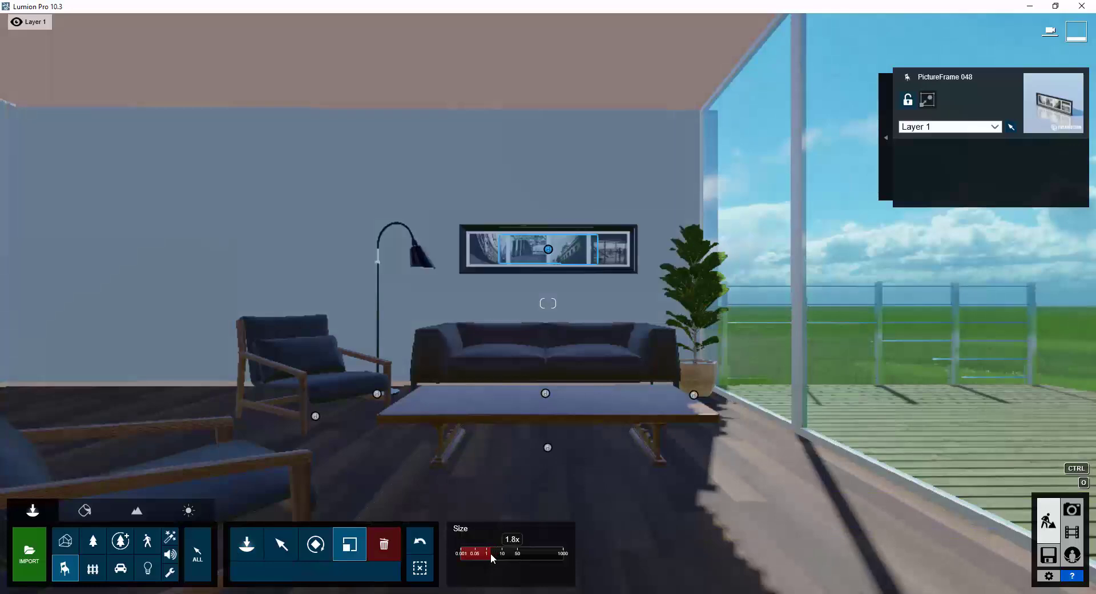
- Place a low stack of books from the Indoor library on the right part of the coffee table
right_drag(595, 402, 600, 398)
key(w)
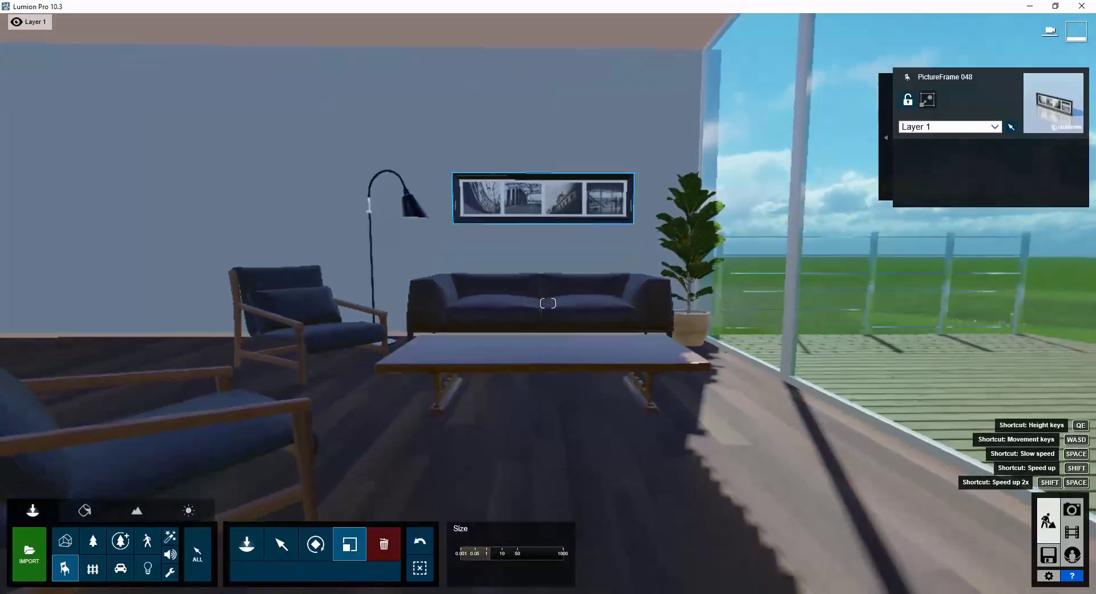
key(s)
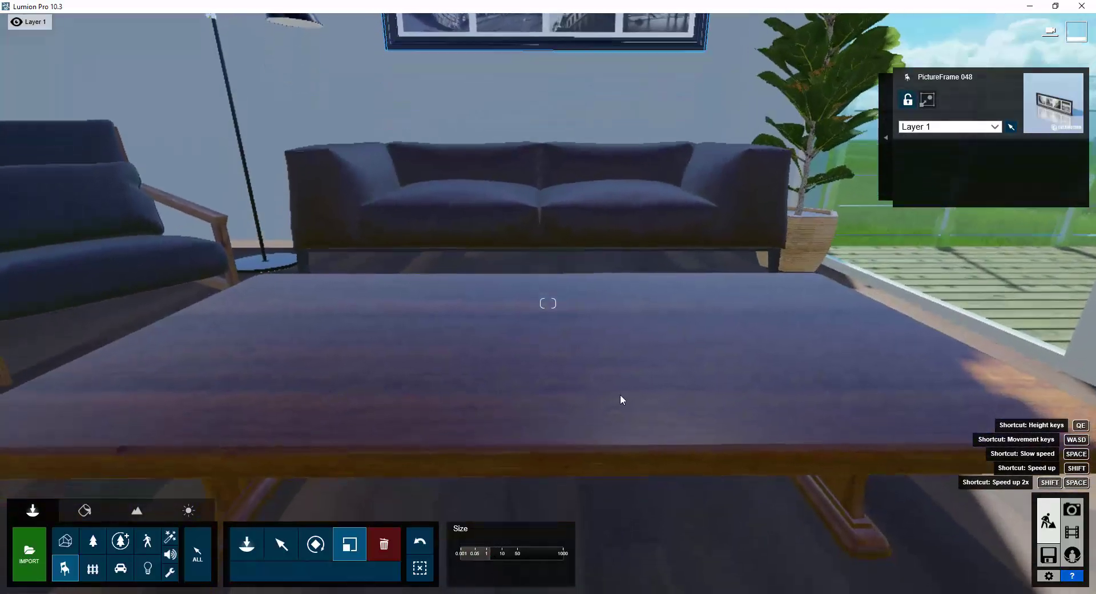
click(245, 541)
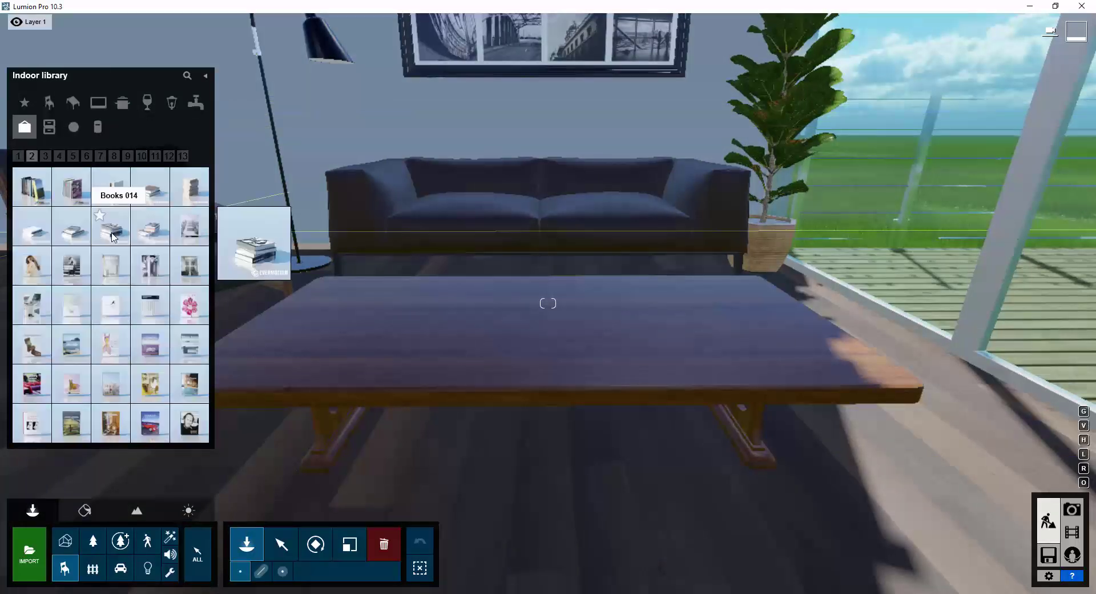
click(75, 228)
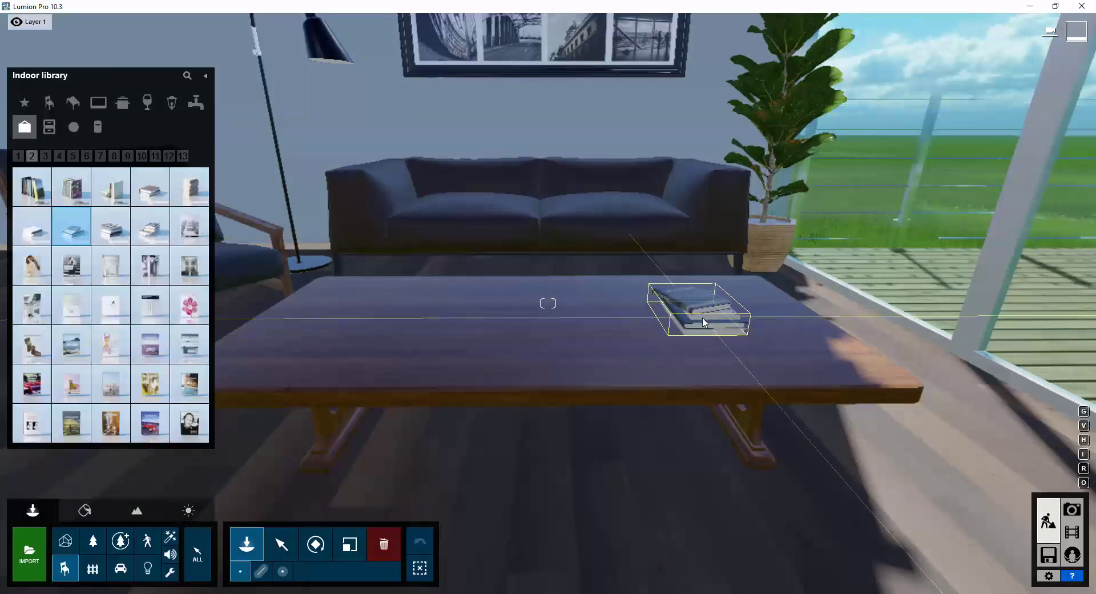
click(742, 299)
- Place the dark vase with white flowers from the Indoor library on the left part of the coffee table
click(141, 156)
click(182, 156)
click(111, 226)
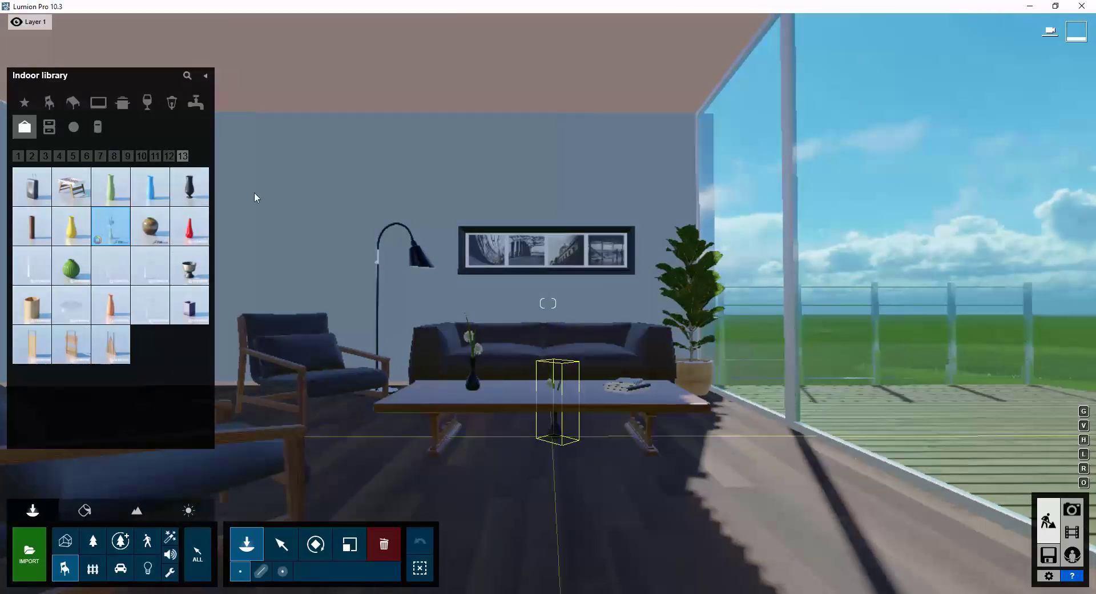
- Search the Indoor library for "rug" and lay the dark rug with wavy light lines under the coffee table
click(186, 75)
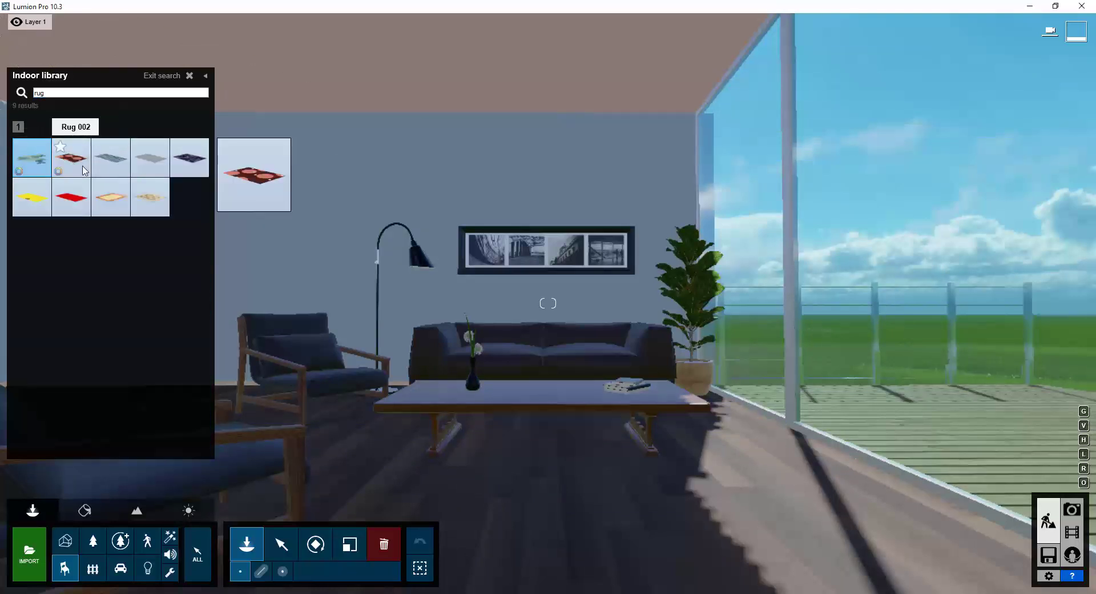
click(71, 165)
click(110, 159)
key(r)
click(556, 558)
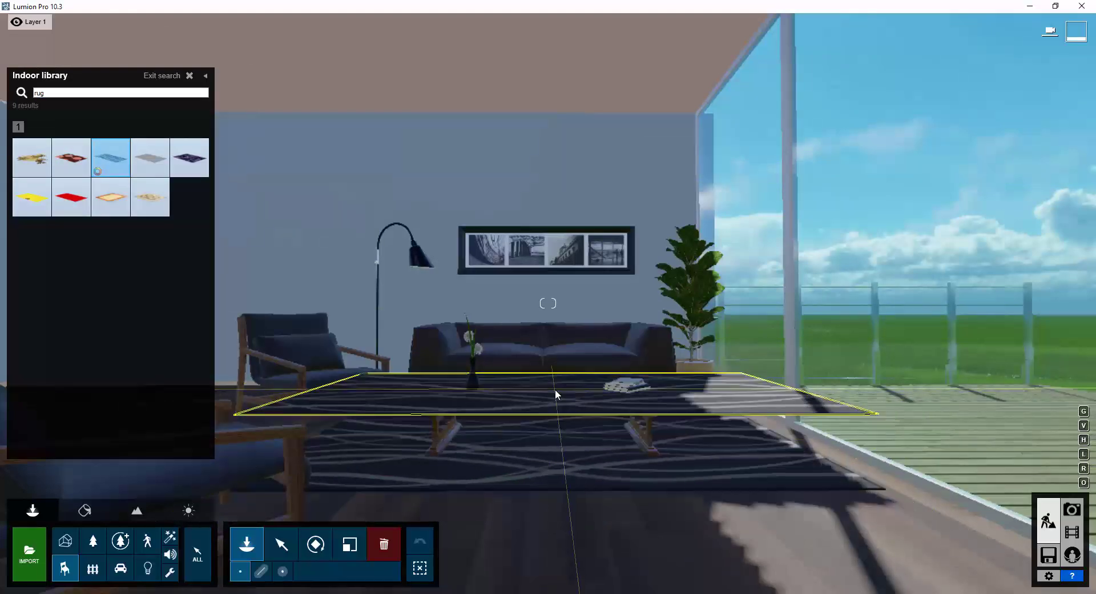
click(624, 446)
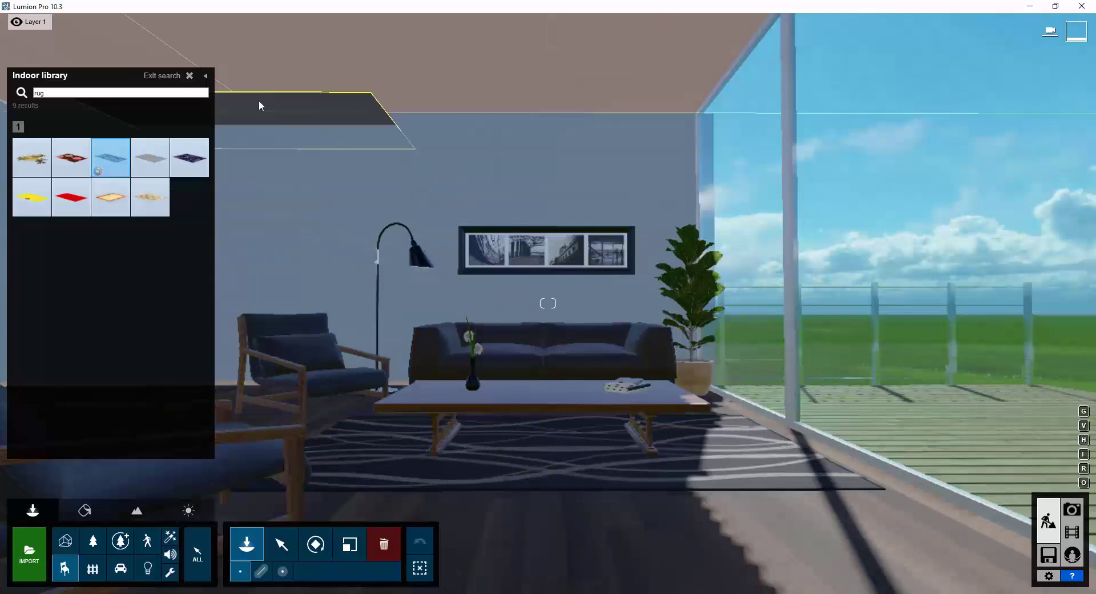
click(189, 75)
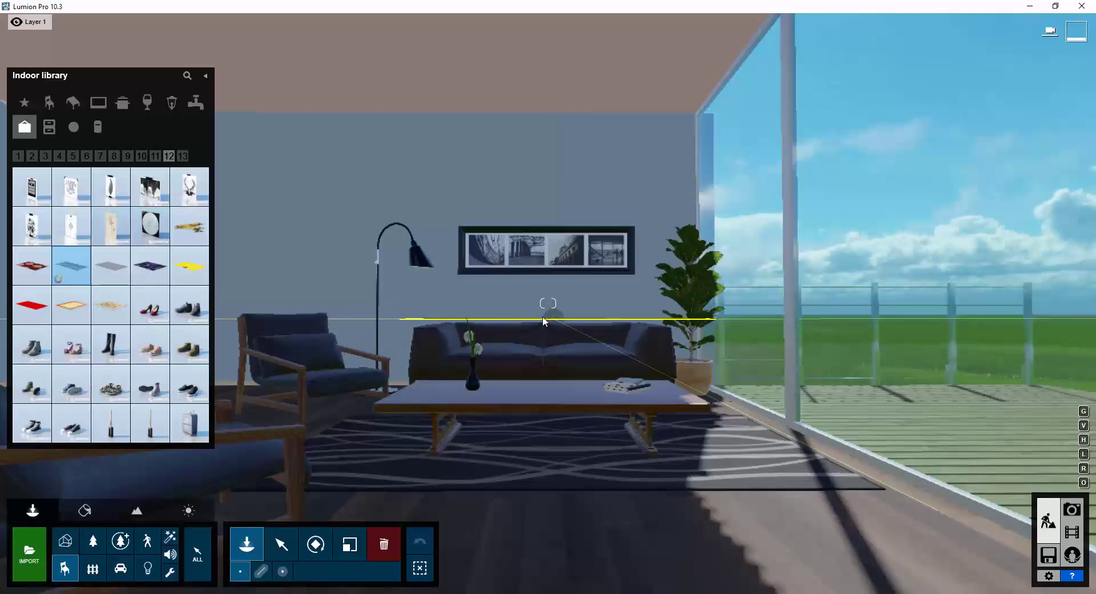
- Make the hidden trees layer visible and switch to Photo mode
mouse_move(154, 53)
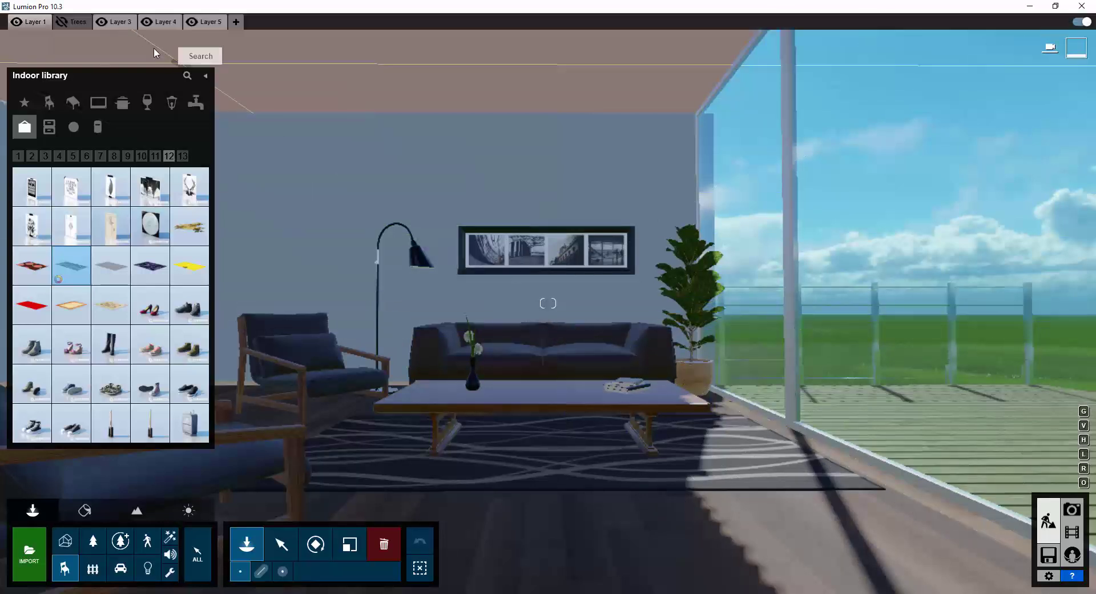
click(61, 22)
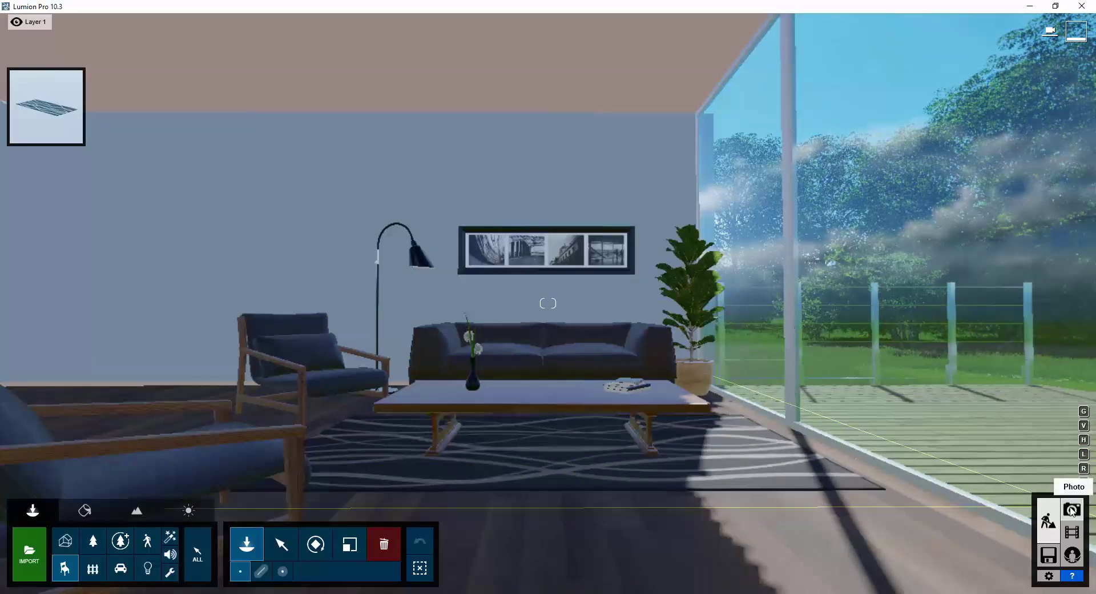
click(1071, 510)
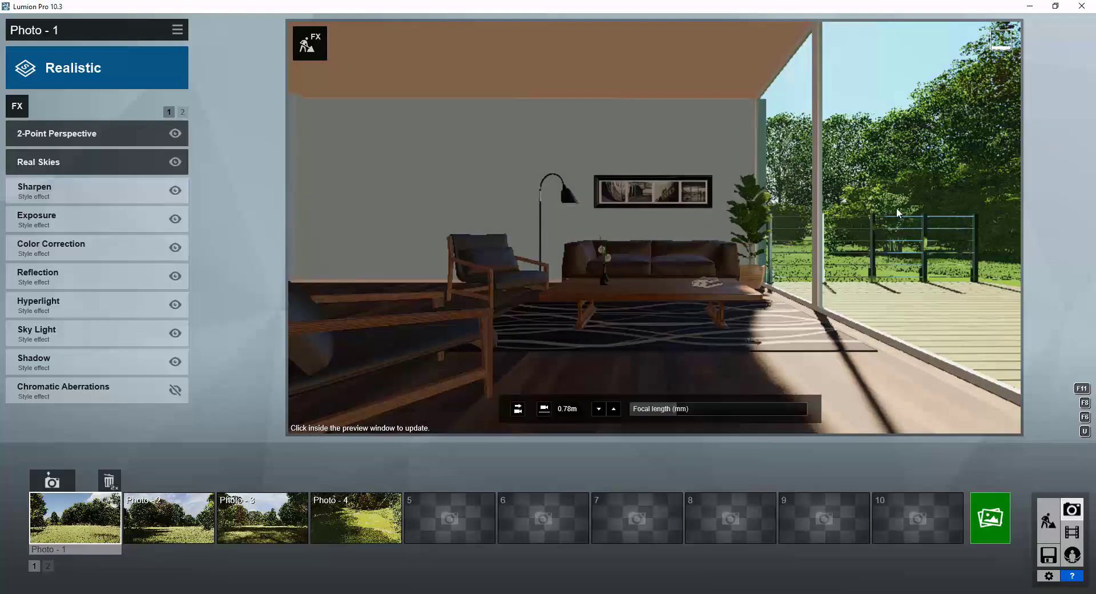
- Increase the photo camera's focal length and reposition it to frame the sofa, coffee table, plant and glass wall
drag(677, 408, 698, 408)
right_drag(723, 304, 727, 312)
key(d)
key(a)
key(a)
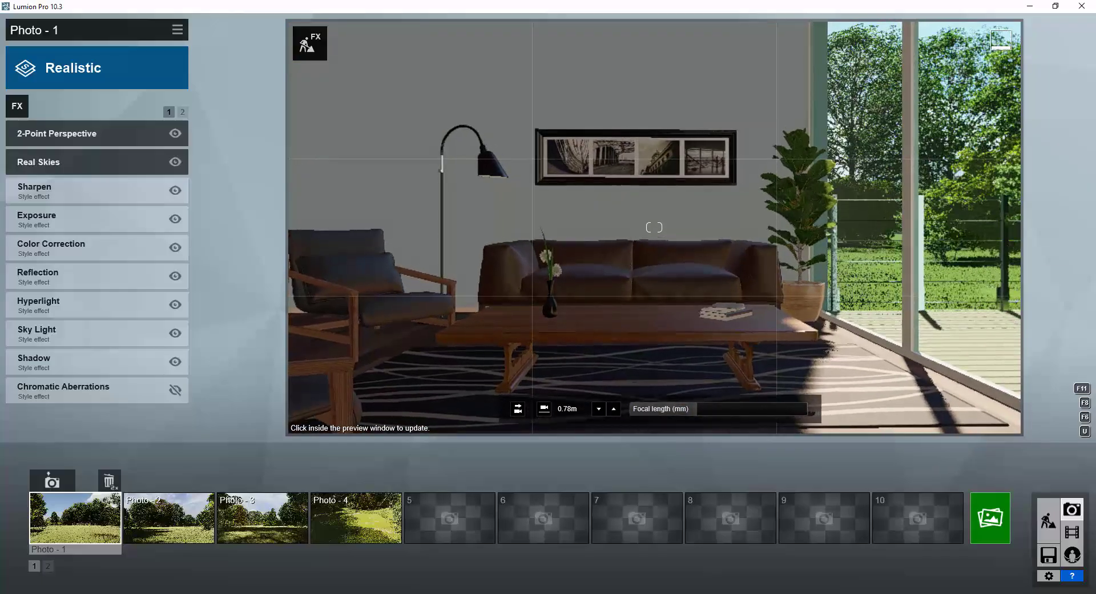
right_drag(718, 336, 733, 339)
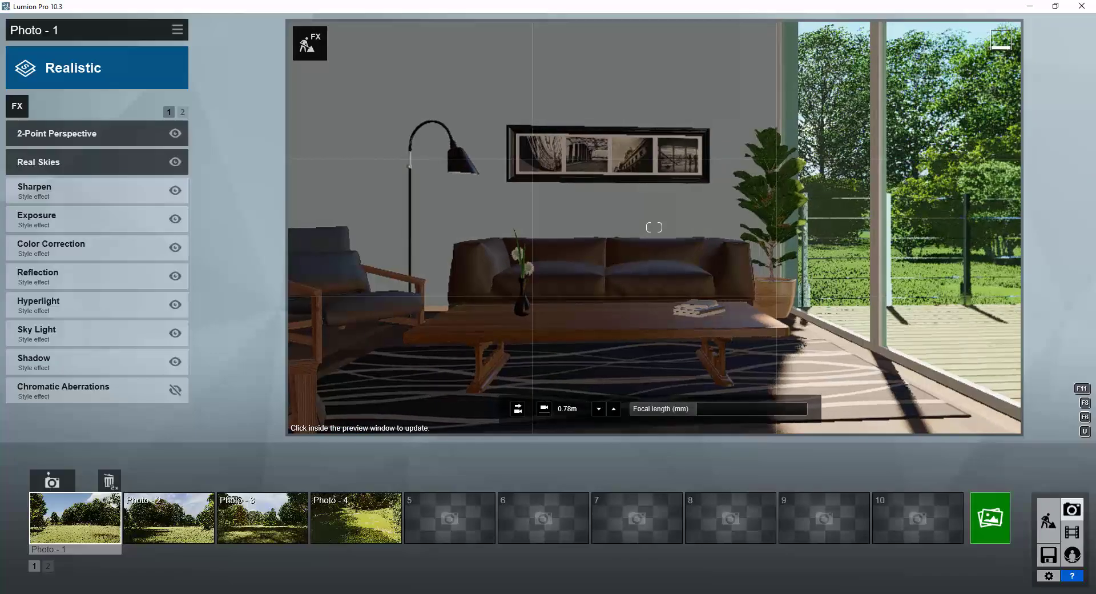
right_drag(687, 300, 680, 300)
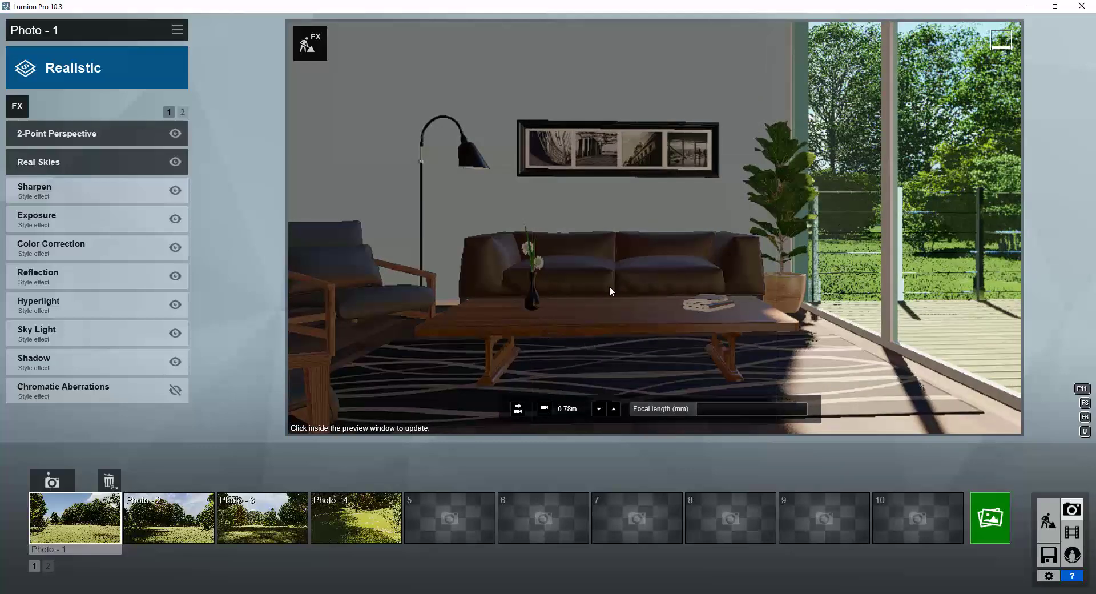
- Slightly increase the focal length, refine the framing, and store the camera view in photo slot 5 with an updated preview
mouse_move(689, 407)
drag(700, 409, 702, 406)
mouse_move(700, 343)
right_down()
mouse_move(710, 353)
mouse_move(688, 350)
right_up()
right_drag(717, 286, 719, 284)
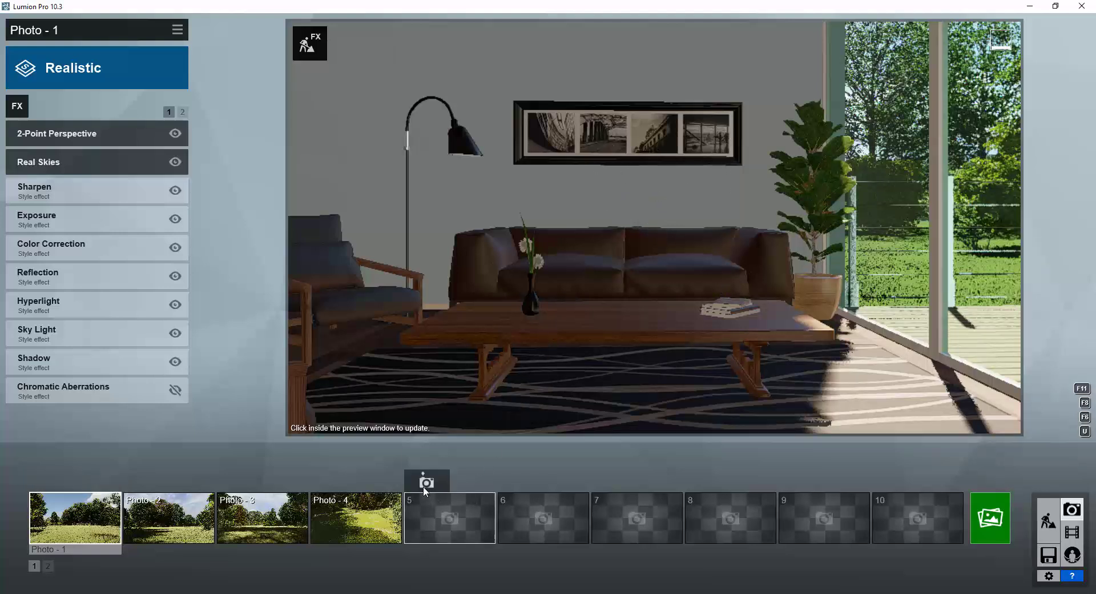
click(425, 484)
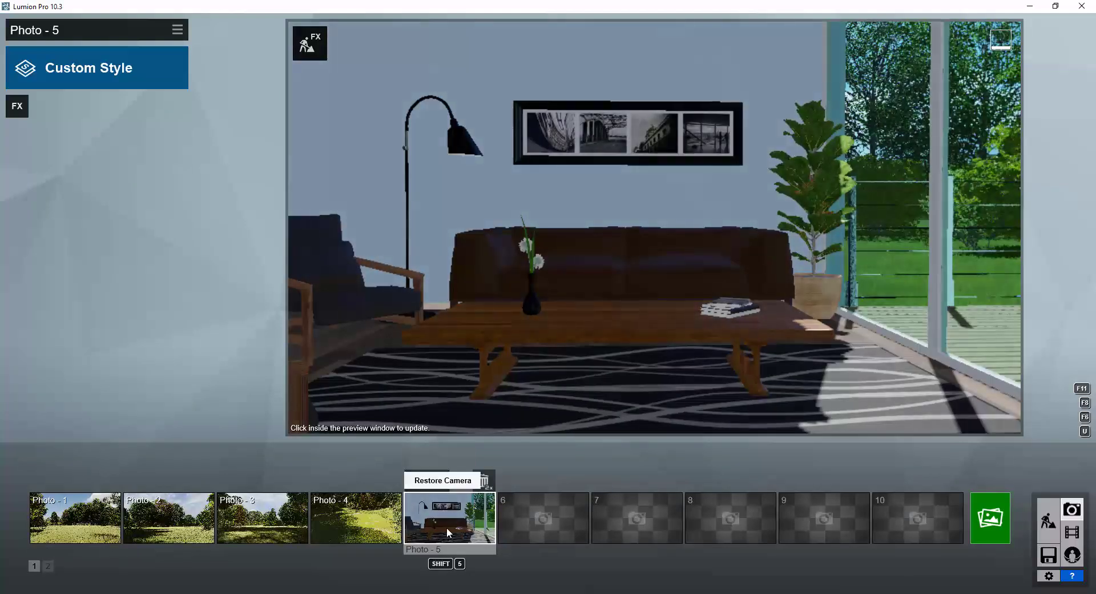
click(649, 216)
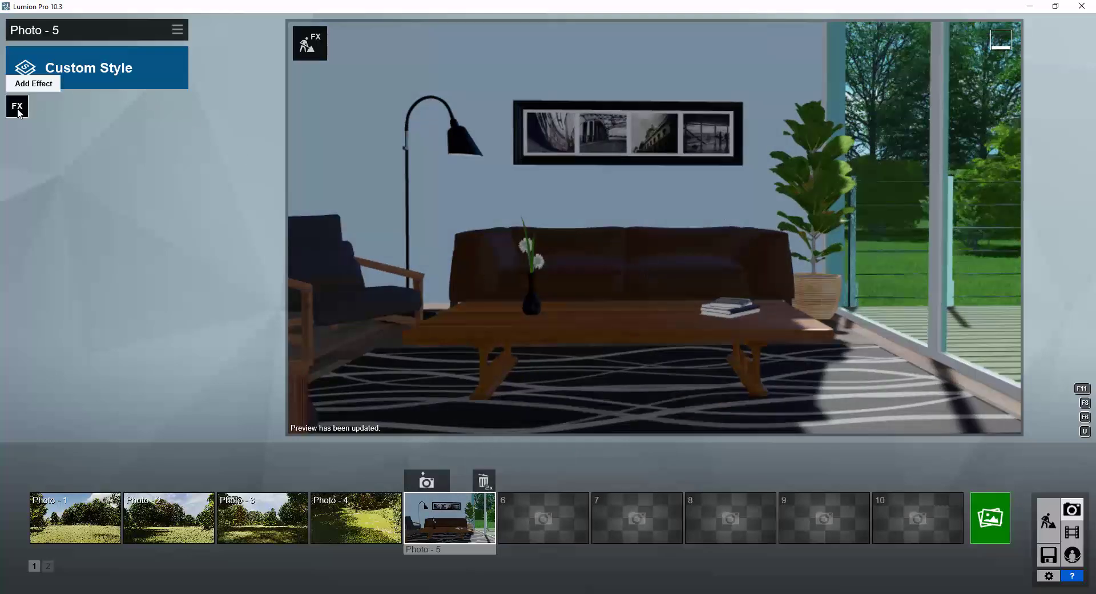
- Apply the Interior style to Photo 5 and refresh its preview
click(73, 72)
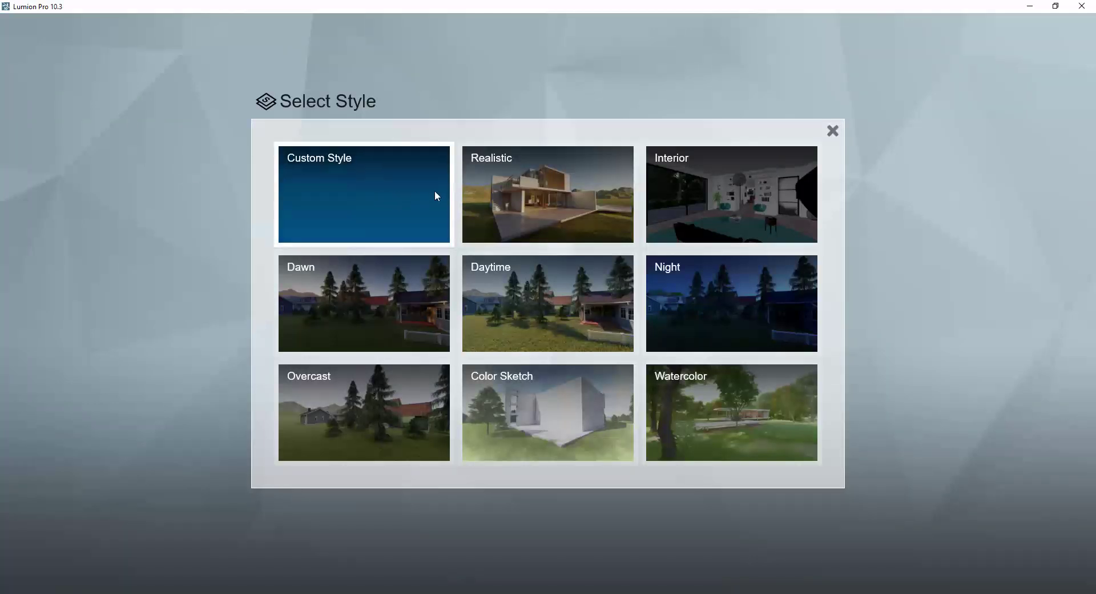
click(725, 190)
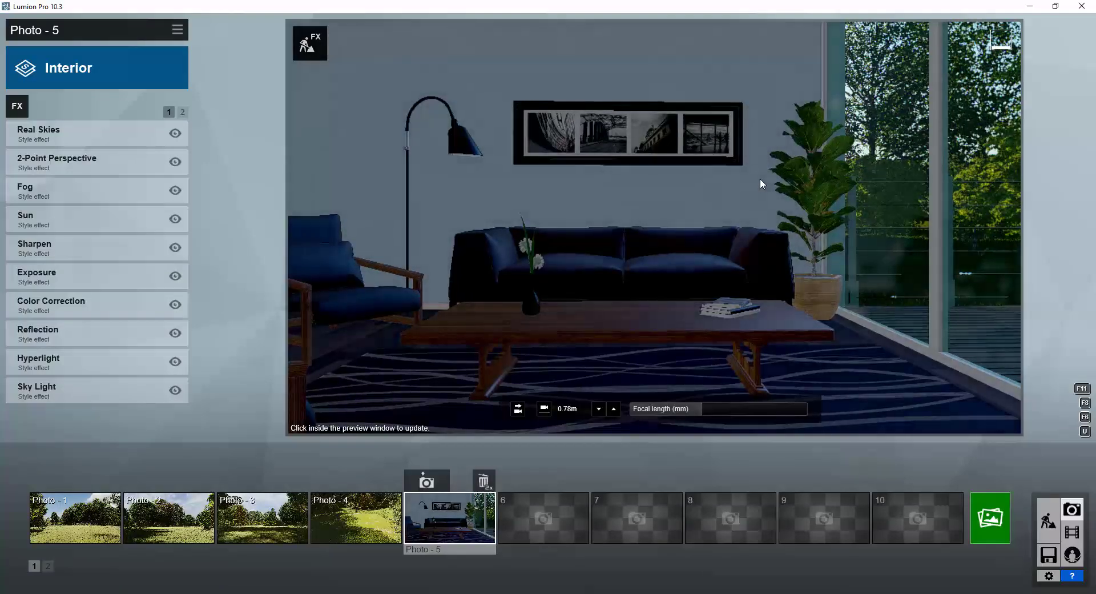
click(759, 179)
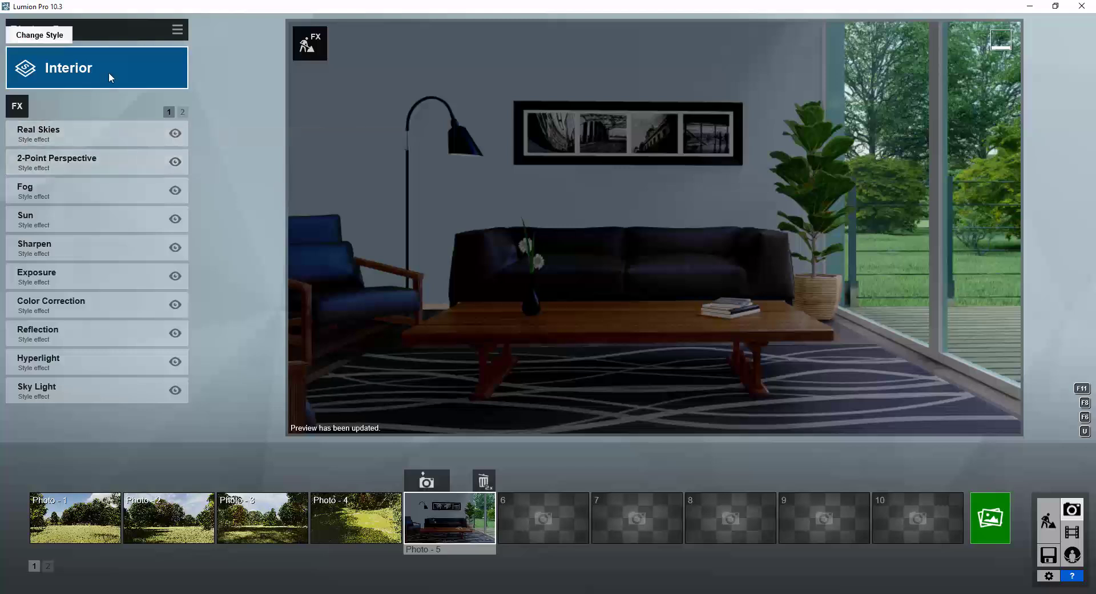
- Rotate the Real Skies heading to about 141.4° and replace the sky with Clear 3
click(65, 139)
drag(67, 201, 169, 200)
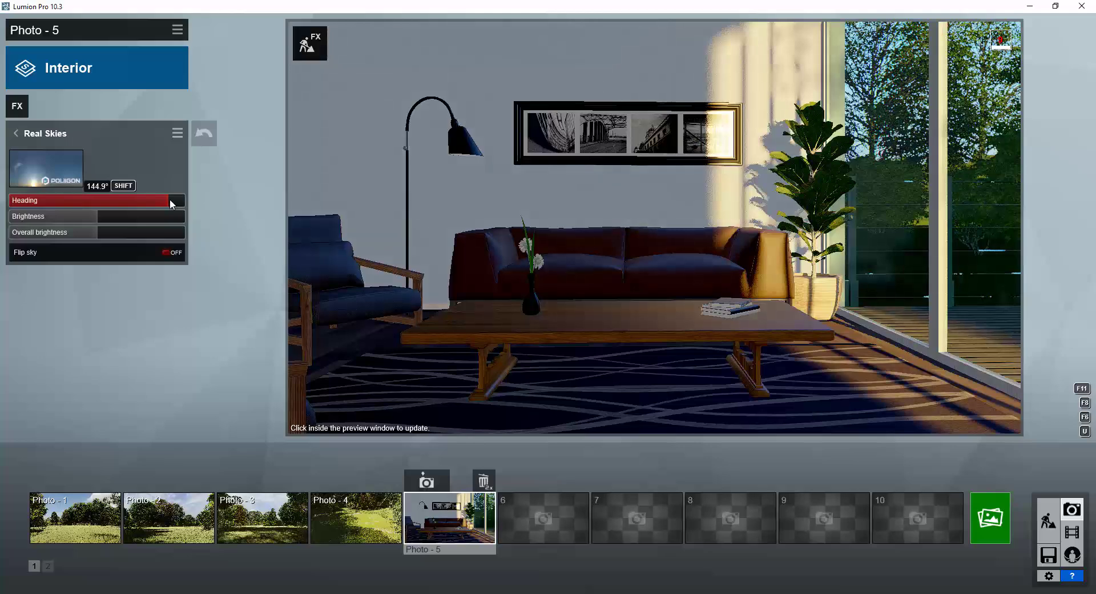
drag(170, 200, 170, 201)
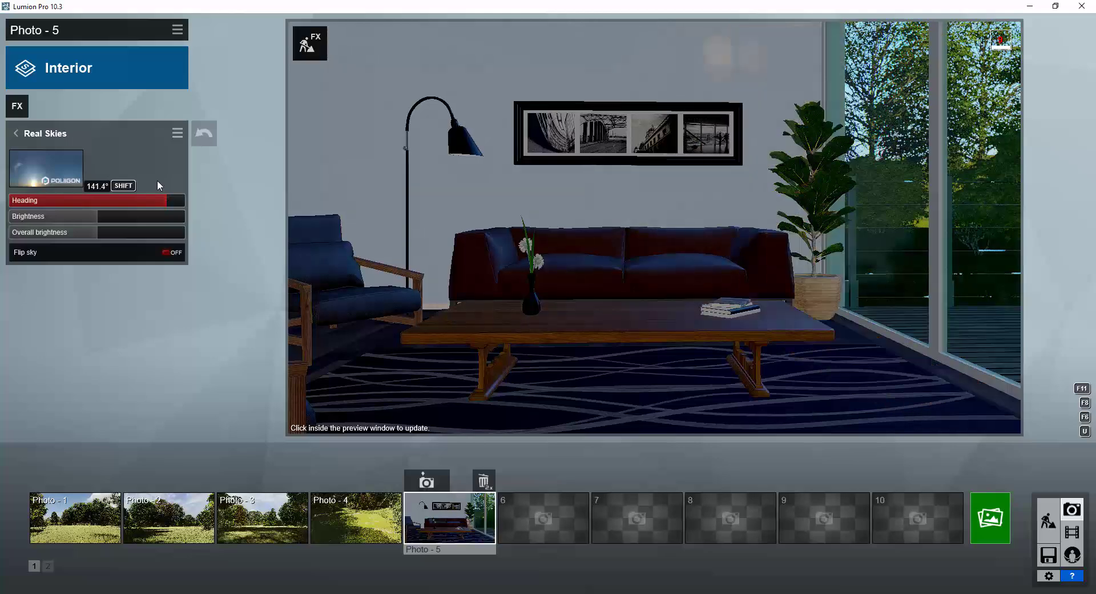
click(57, 176)
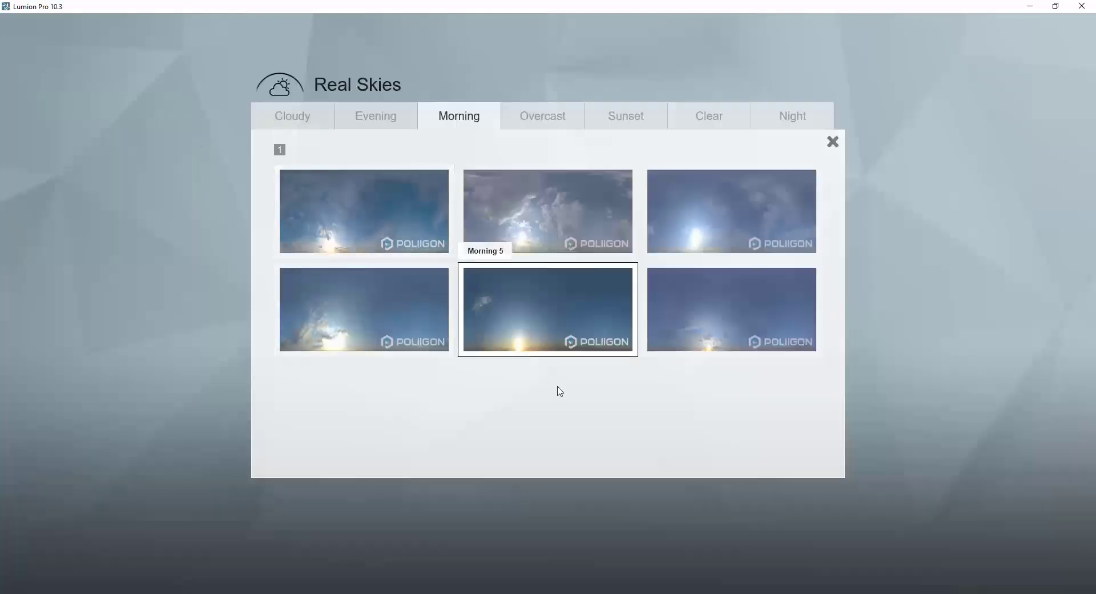
click(626, 115)
click(709, 121)
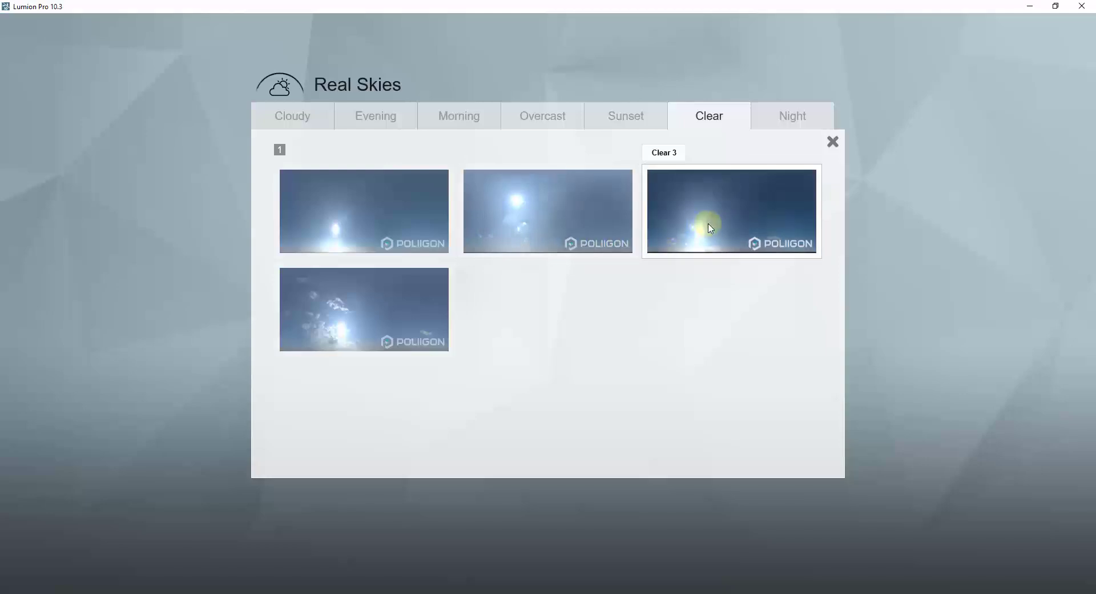
click(732, 216)
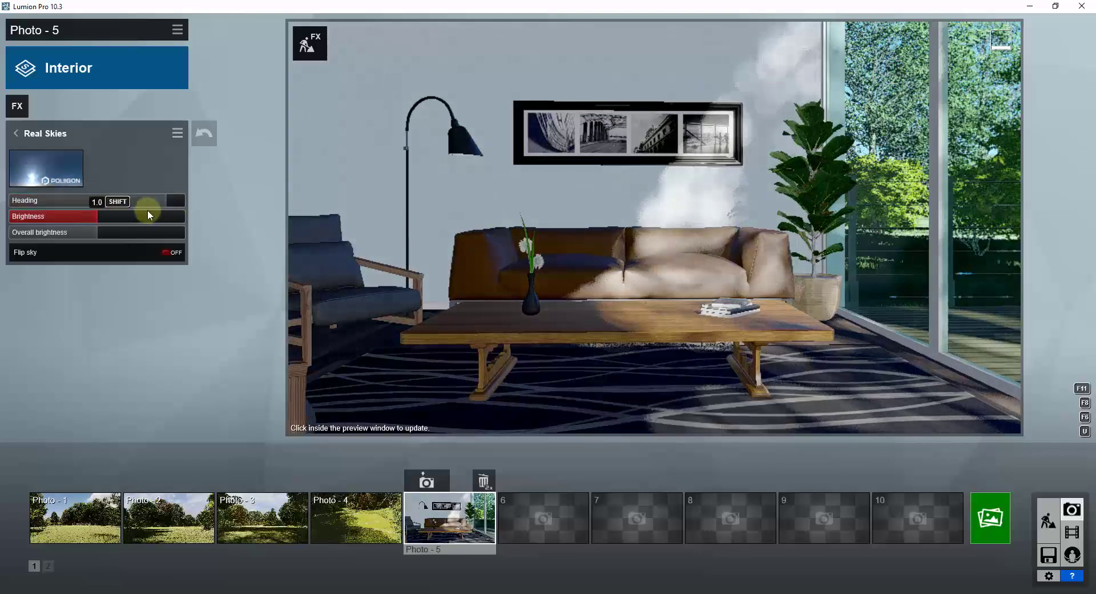
- Set the Real Skies heading to about 84.2° so sunlight falls diagonally across the back wall, and refresh the preview
drag(163, 197, 138, 202)
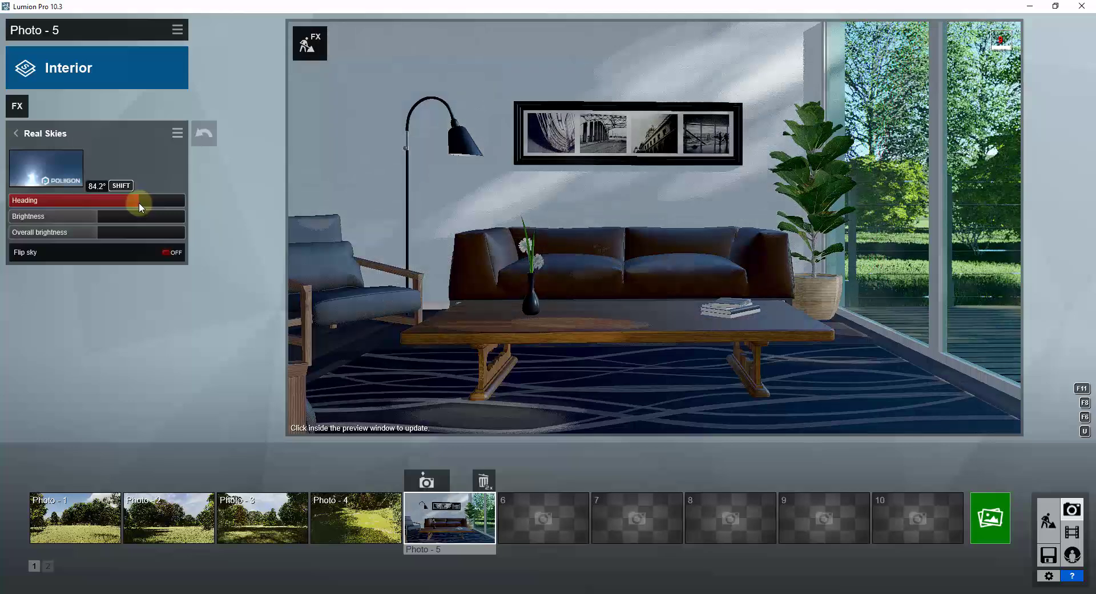
click(589, 180)
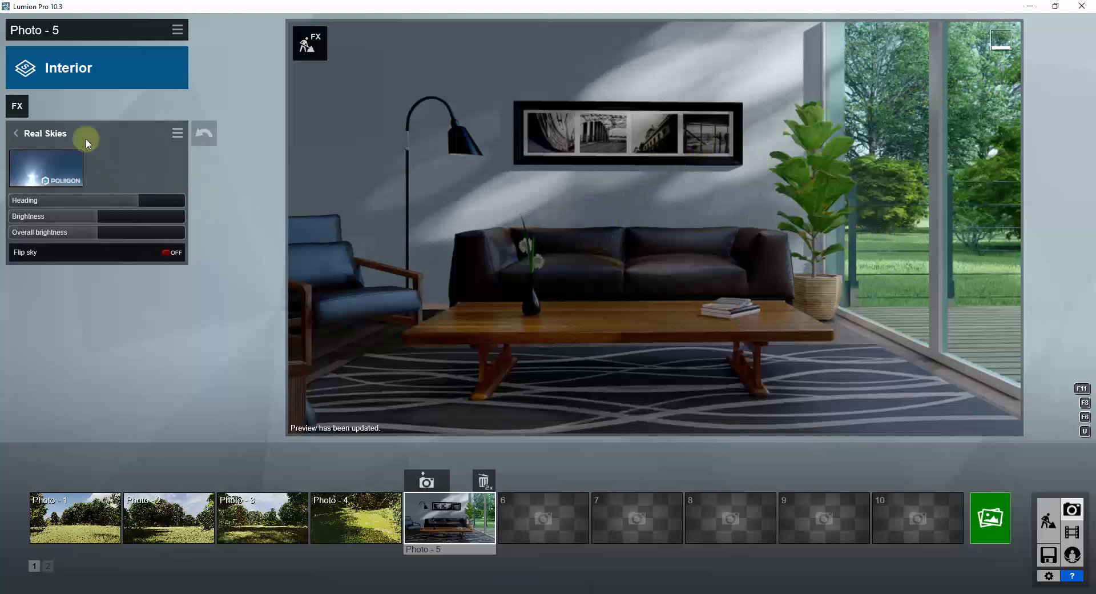
click(15, 133)
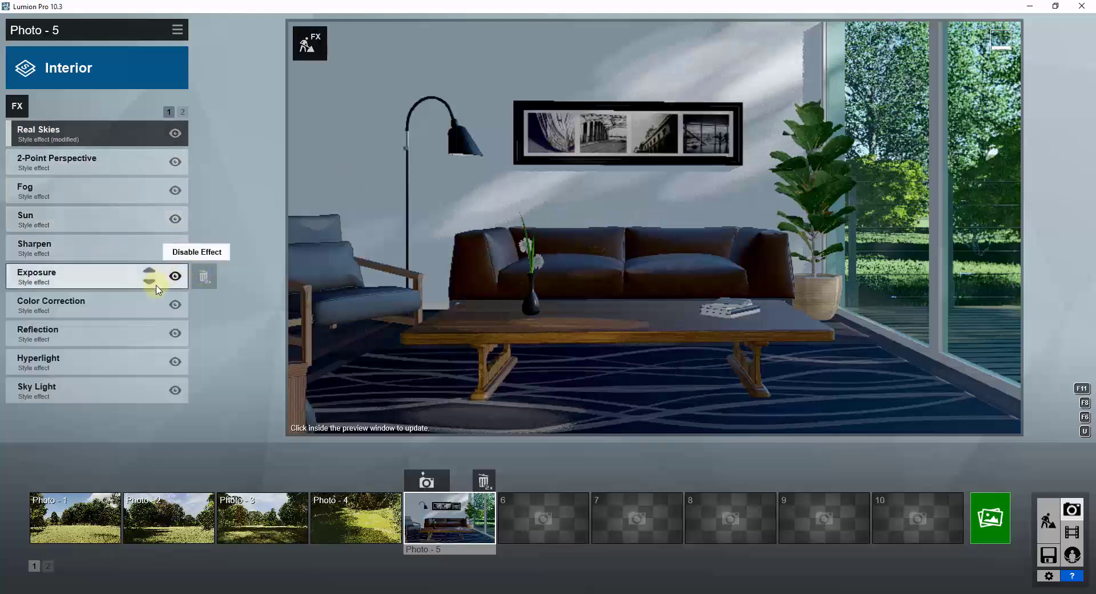
- Add a reflection plane on the glass wall in the Reflection effect and refresh the preview
click(86, 334)
mouse_move(101, 186)
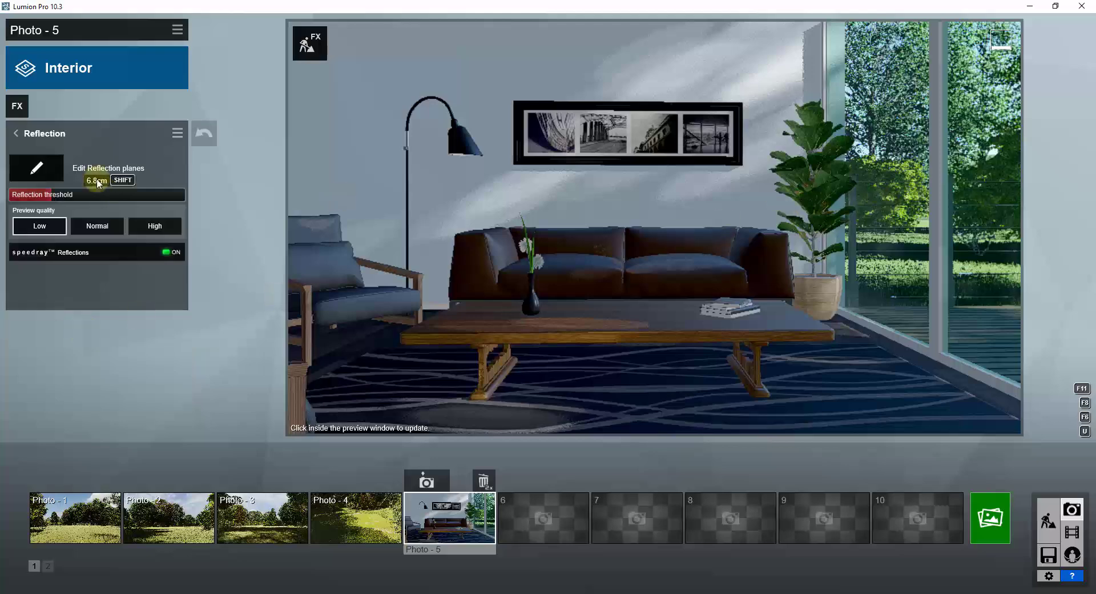
click(32, 167)
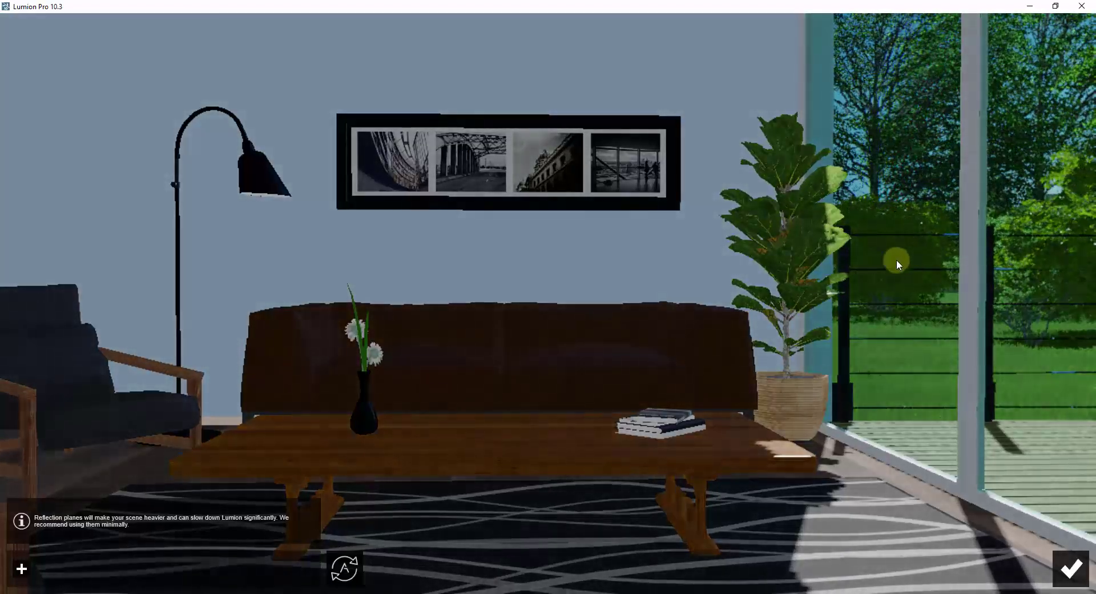
click(21, 569)
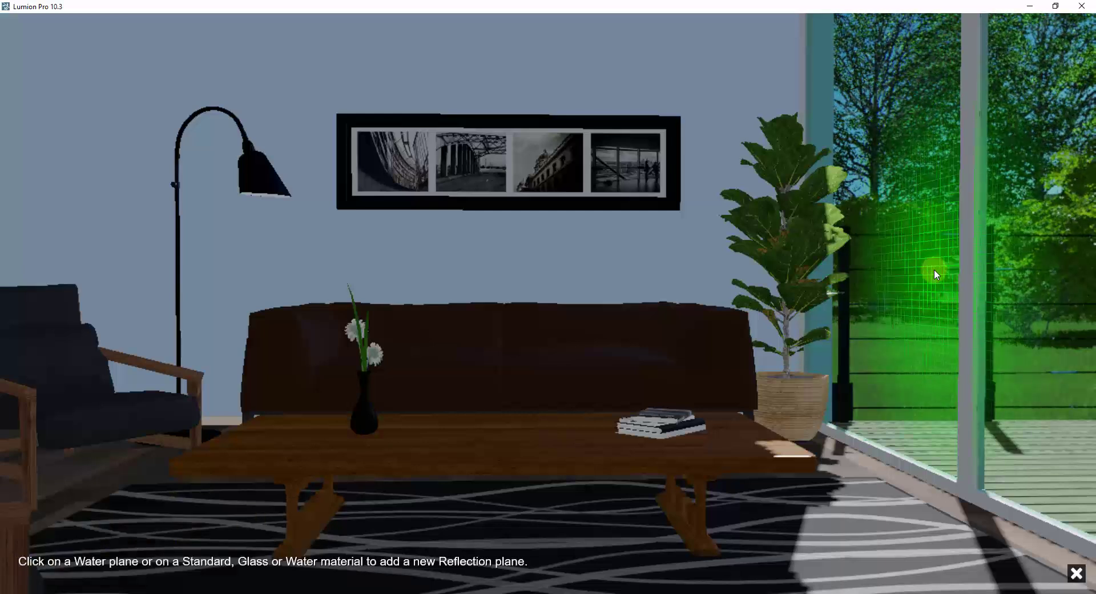
click(934, 271)
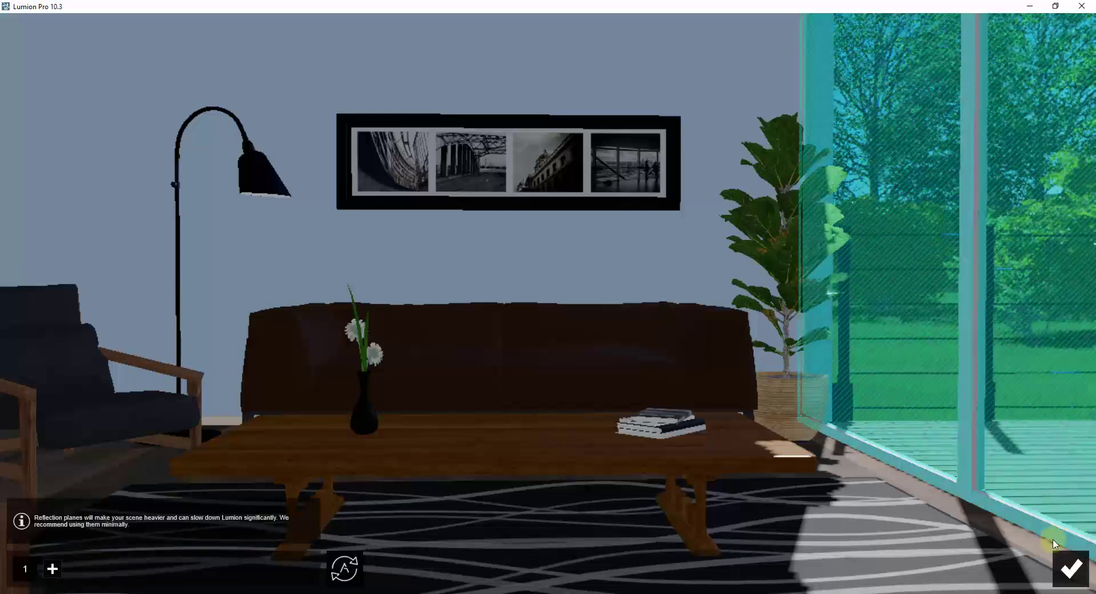
click(1072, 569)
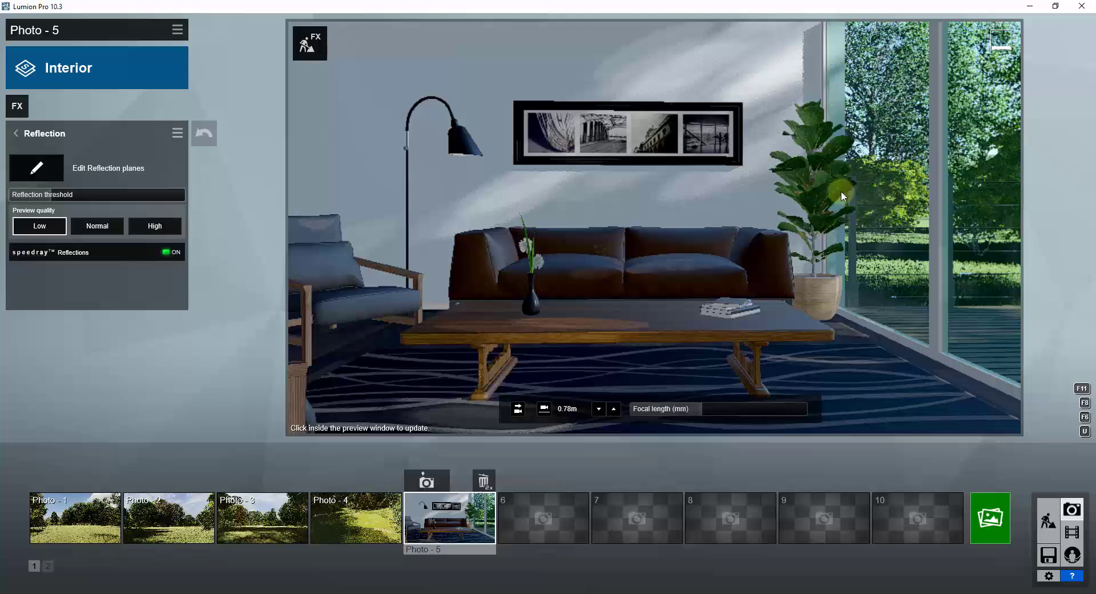
click(650, 184)
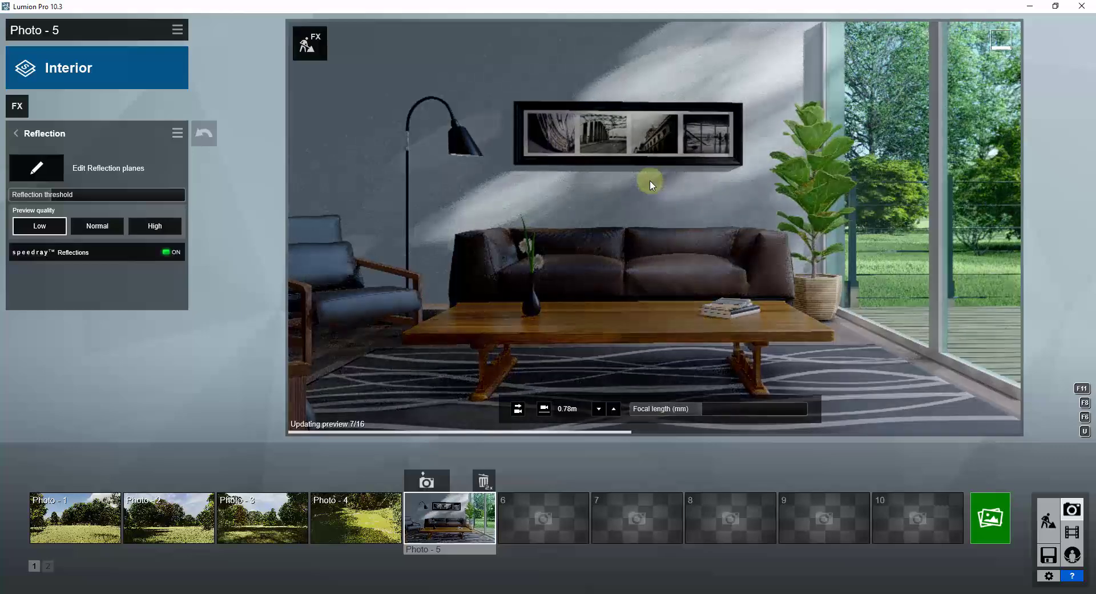
- Raise the Reflection threshold, set the reflection preview quality to Normal, and refresh the preview
drag(46, 194, 98, 195)
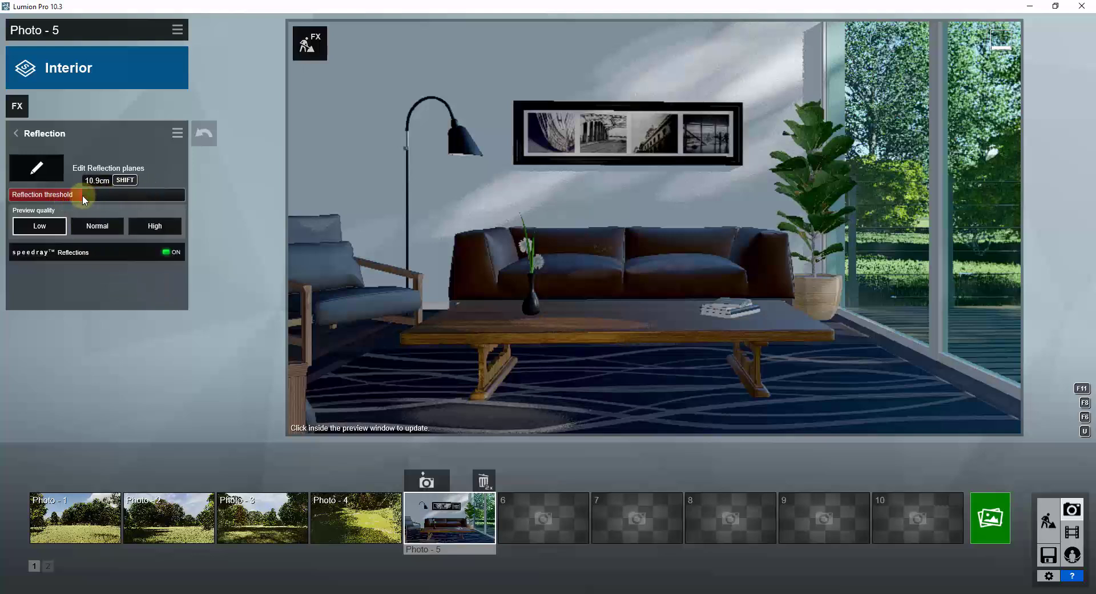
click(104, 230)
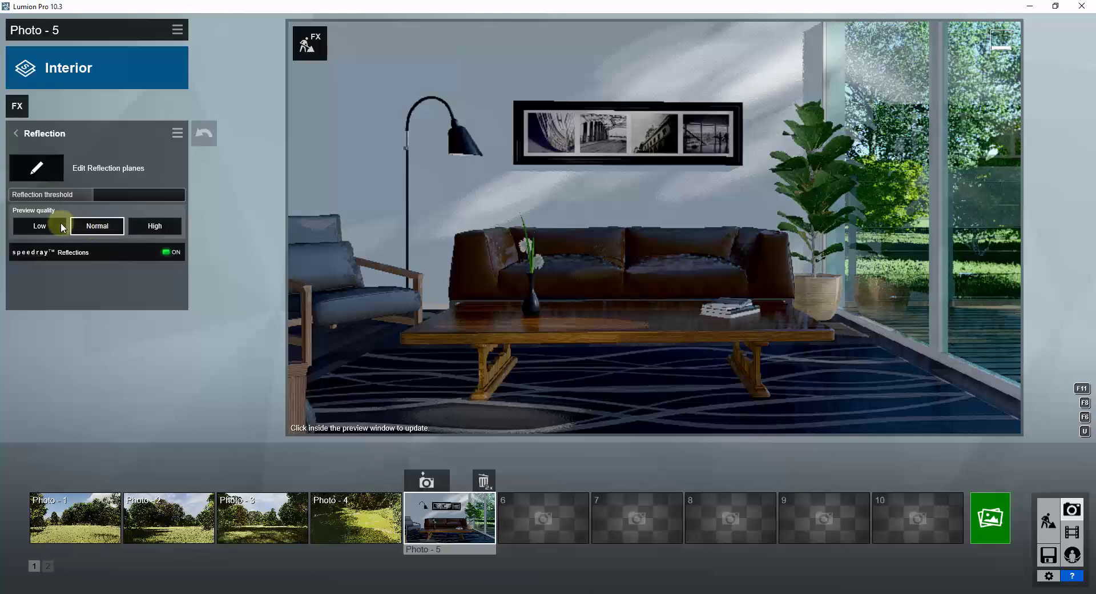
click(631, 176)
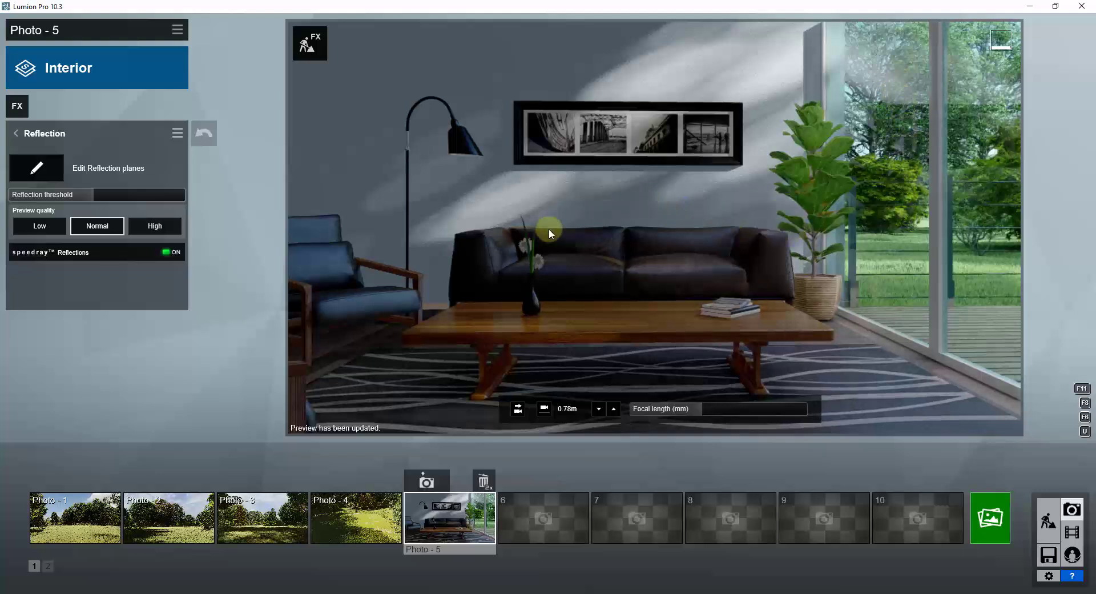
click(30, 137)
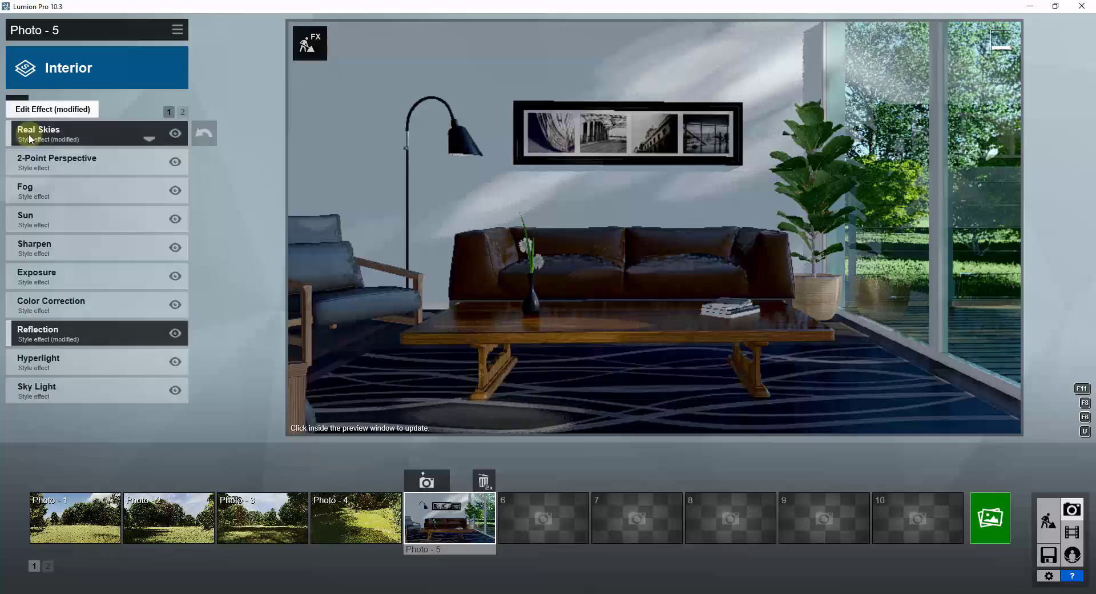
- Set the Exposure effect to 0.7
click(74, 276)
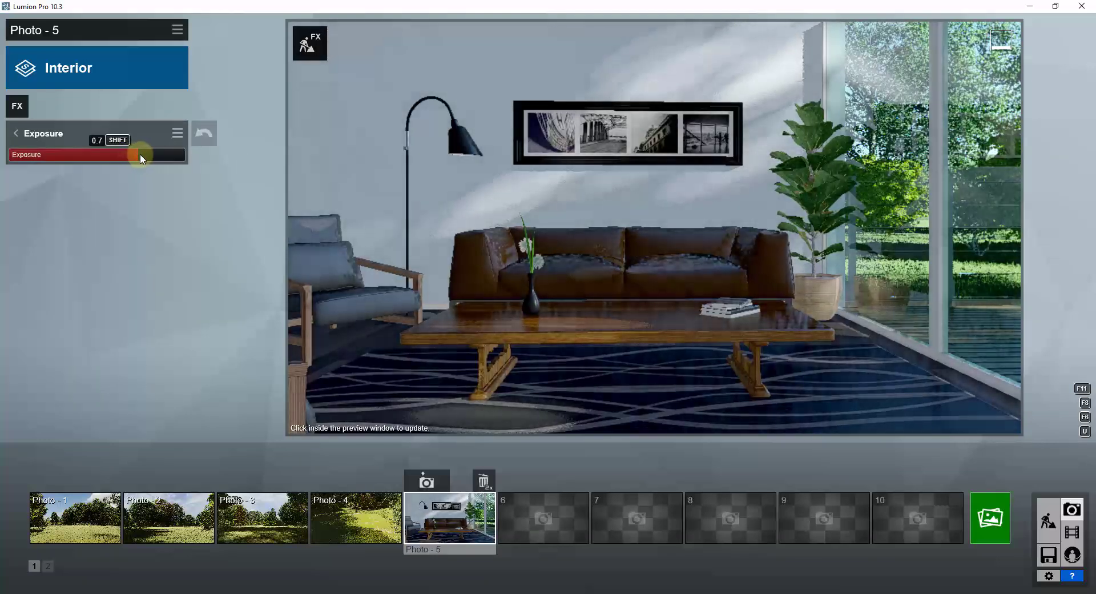
mouse_move(143, 154)
mouse_down()
mouse_move(84, 164)
mouse_move(143, 164)
mouse_move(120, 163)
mouse_move(131, 163)
mouse_up()
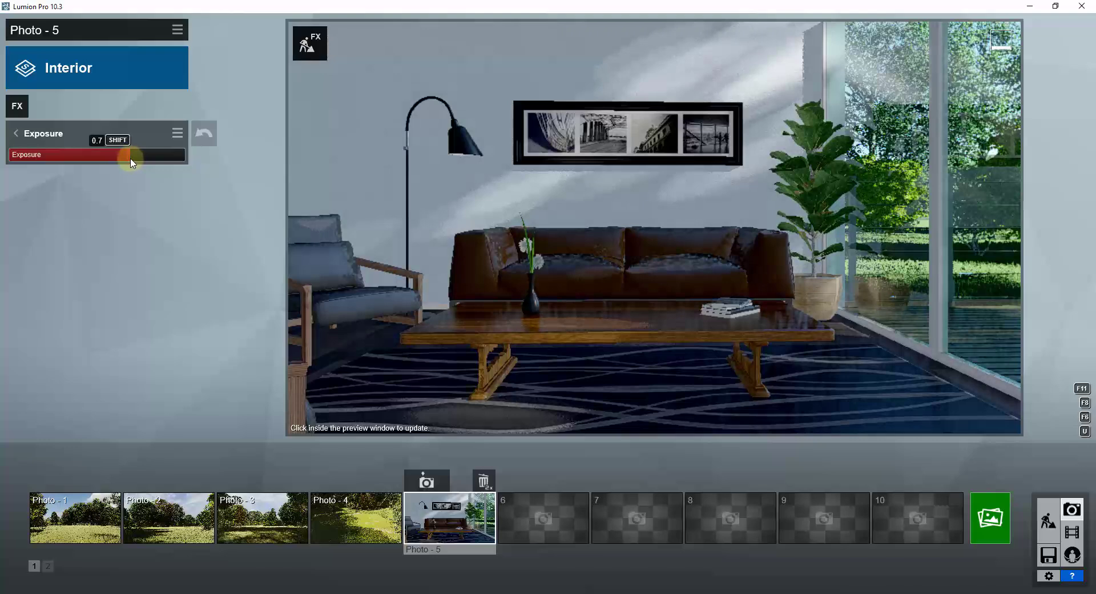
click(46, 133)
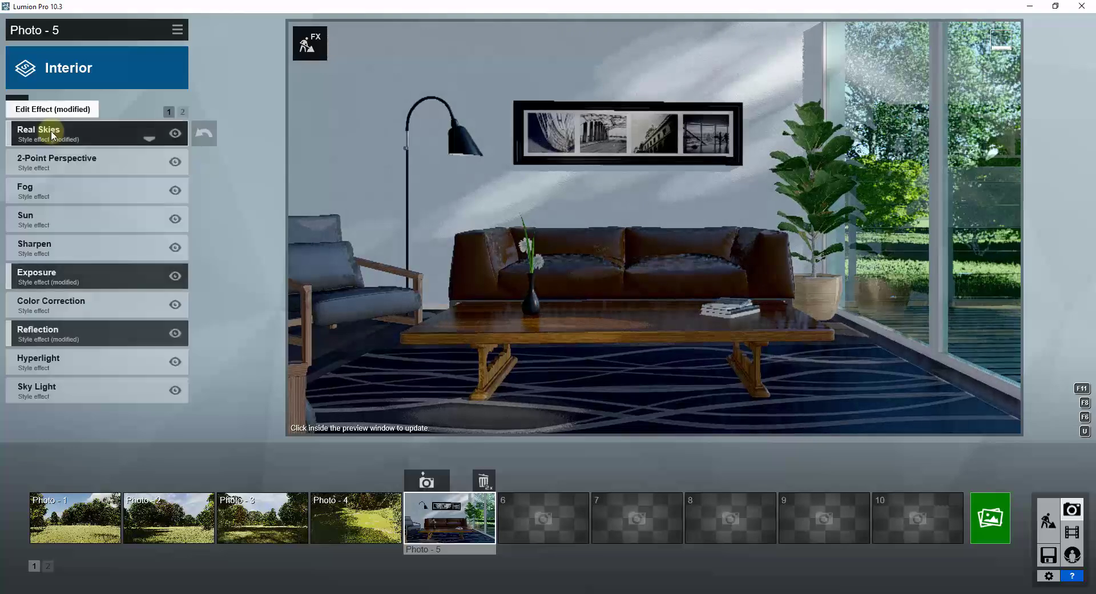
- Warm the photo by setting the Color Correction temperature slightly above neutral, and refresh the preview
click(74, 307)
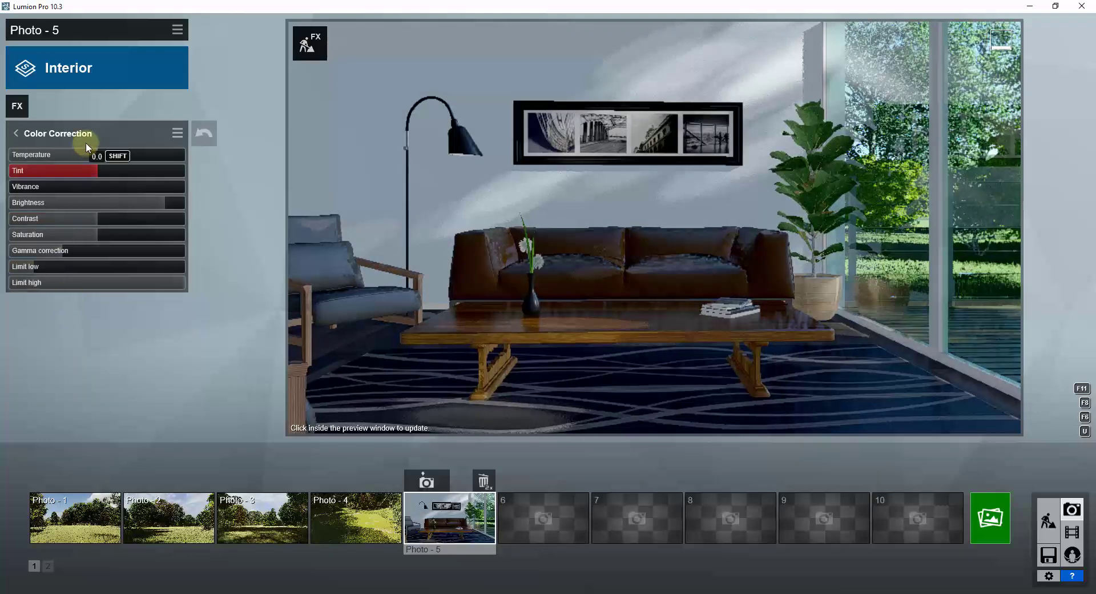
drag(84, 157, 120, 150)
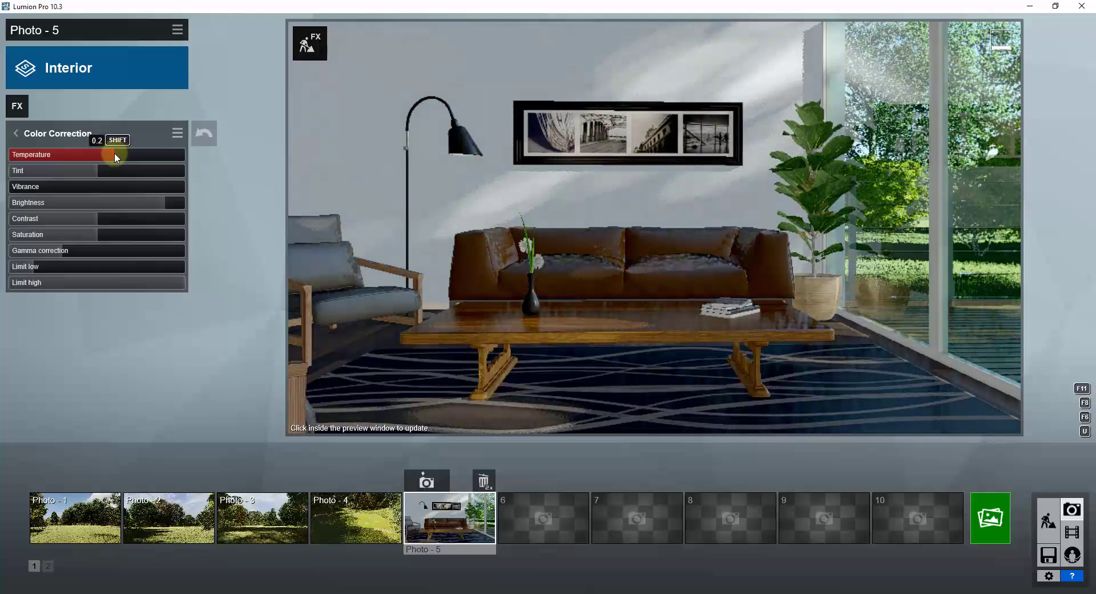
drag(101, 154, 100, 154)
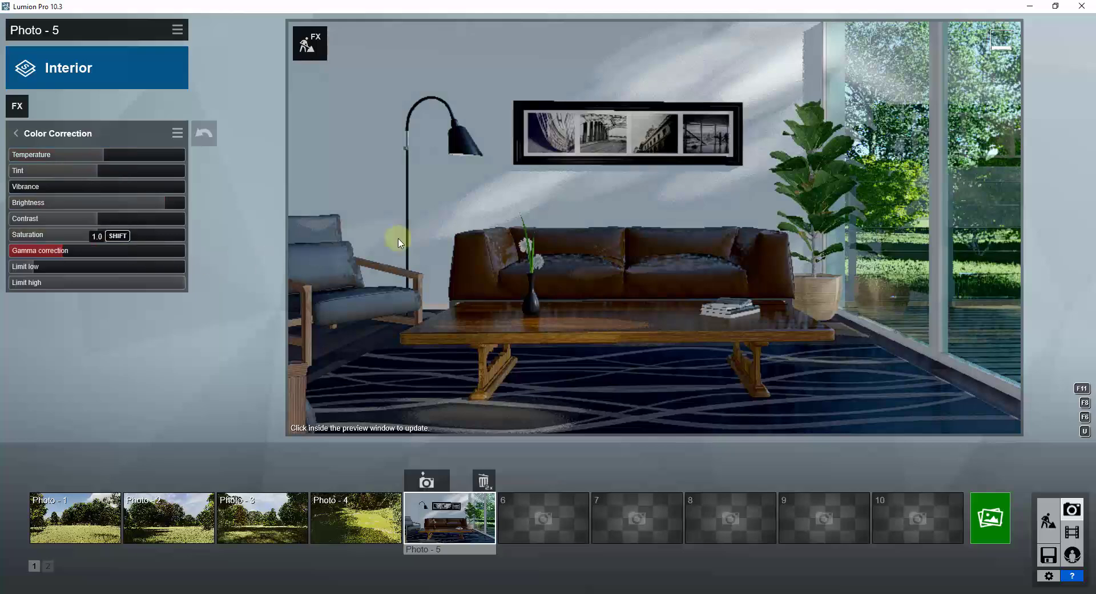
click(441, 225)
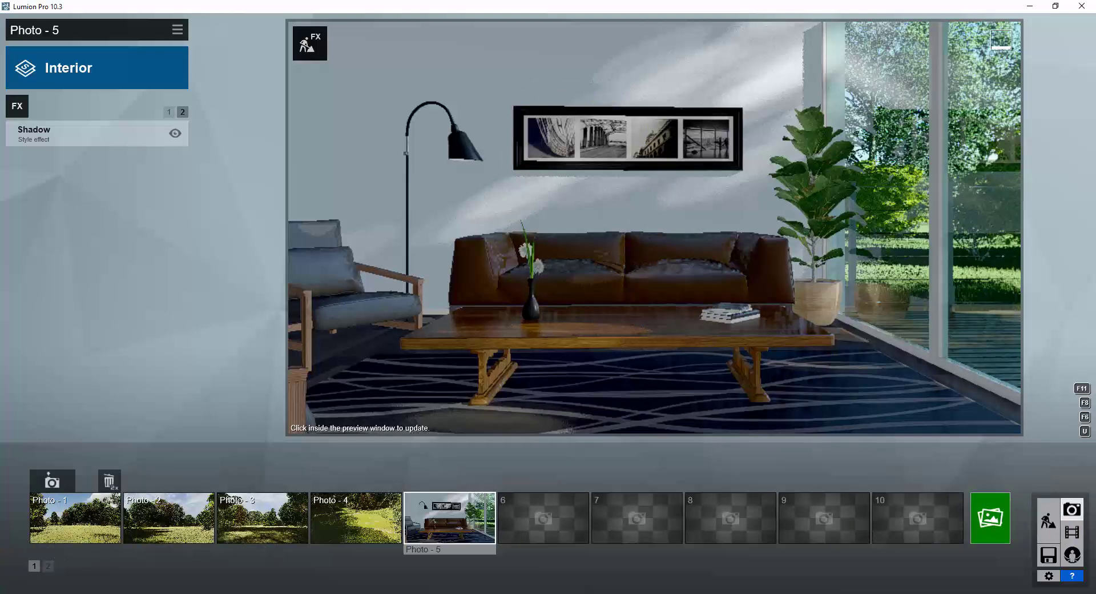
click(725, 192)
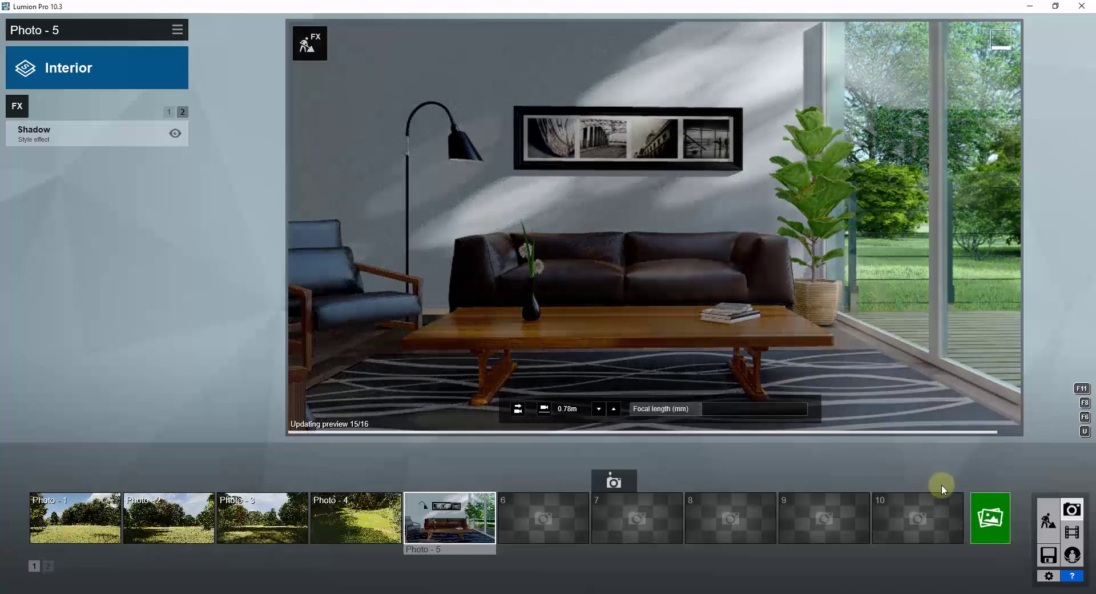
- Render the current shot at Desktop size, 1920x1080, and save it as Interior Render in the 40 Interior Render folder
click(991, 520)
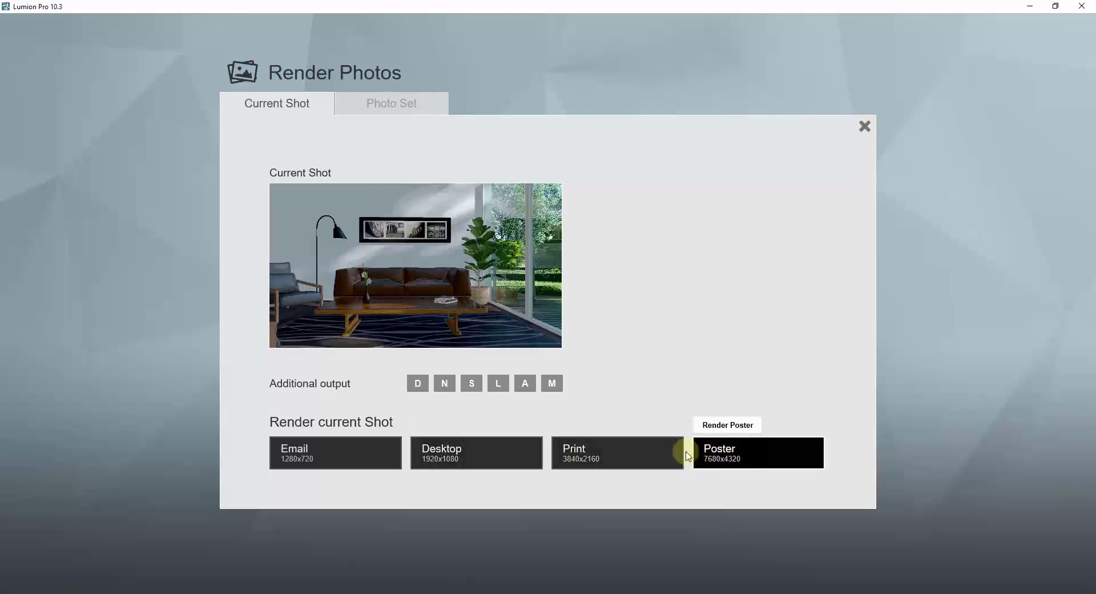
click(493, 456)
text(Interior Render)
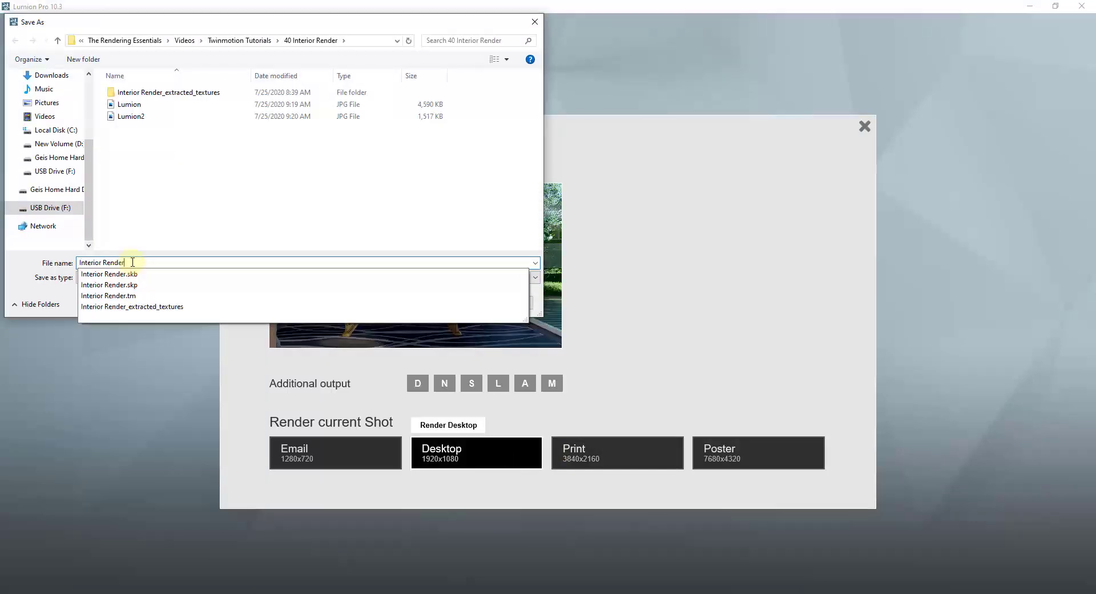
key(Return)
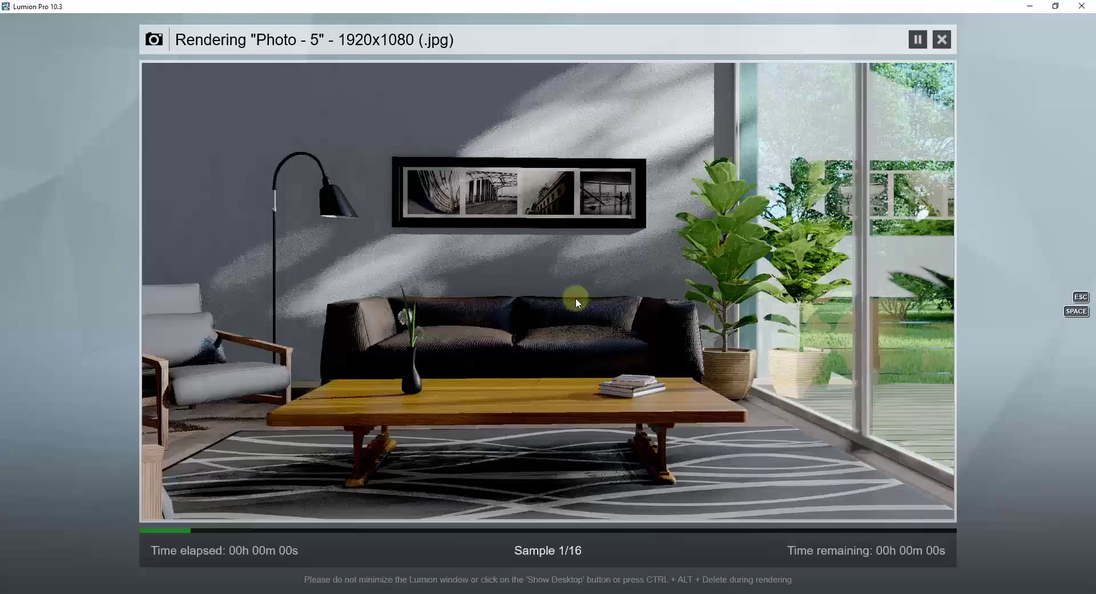